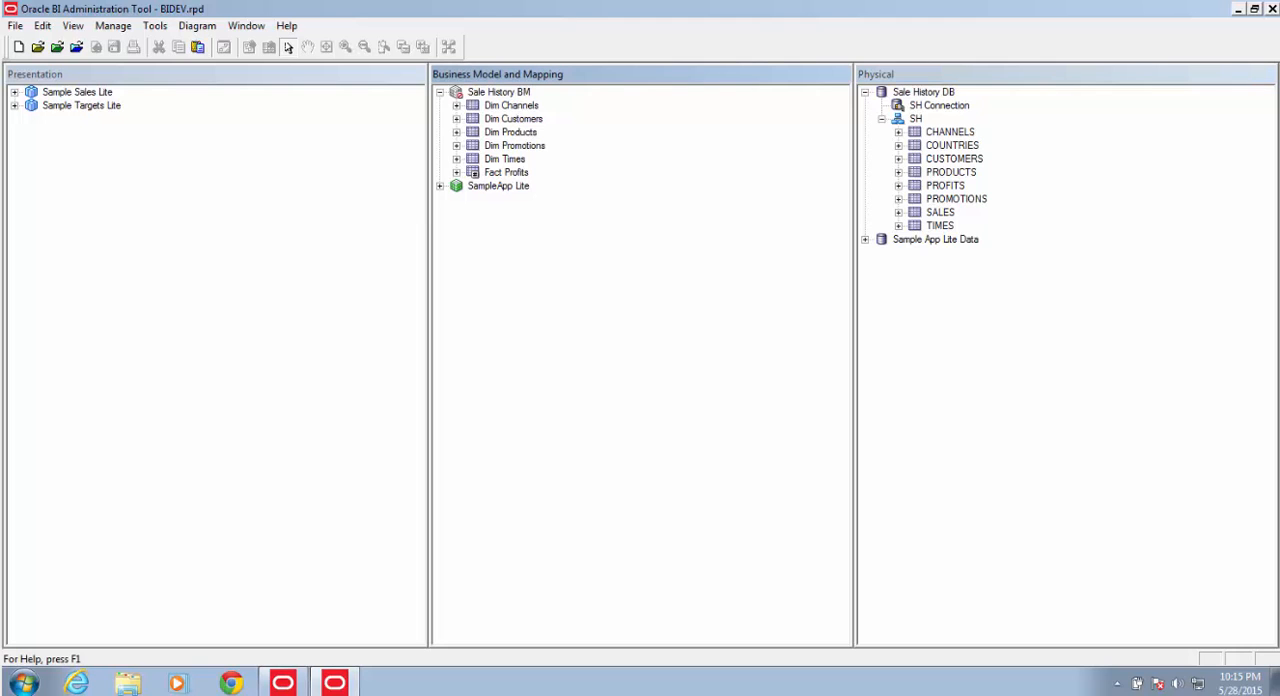
Step: Examine the sources and columns of the Dim Channels through Dim Times logical tables, and collapse all five
click(511, 106)
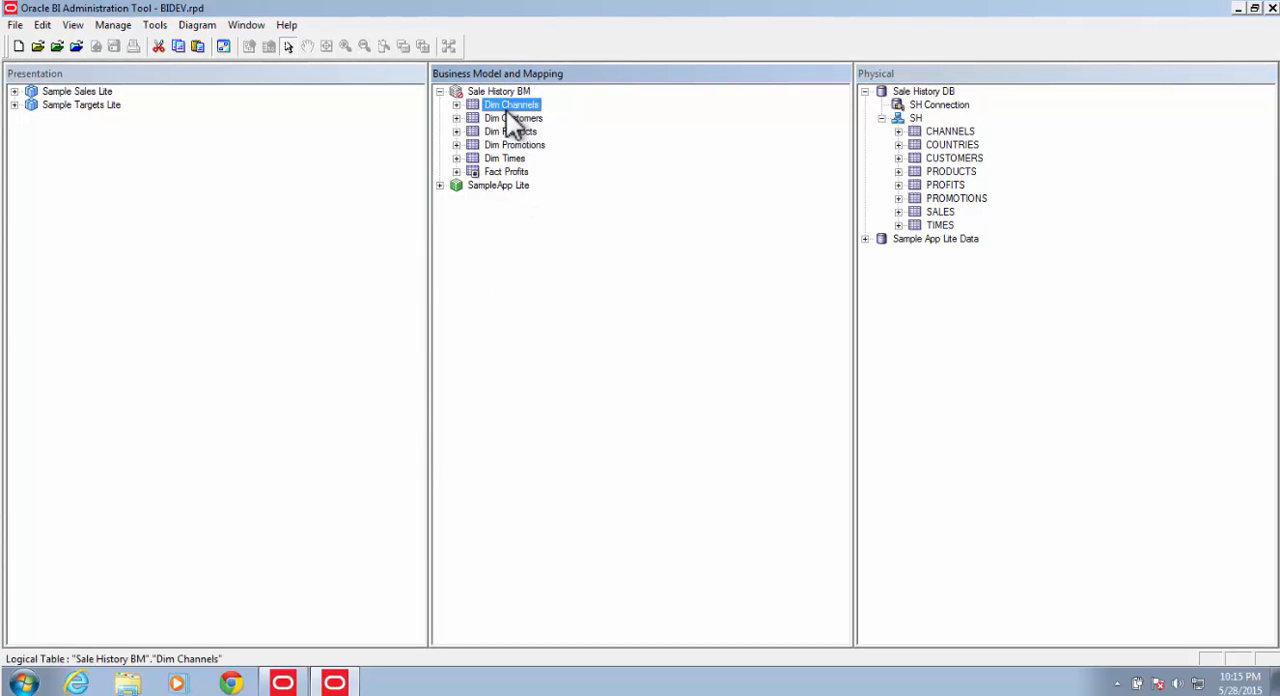
shift+click(500, 157)
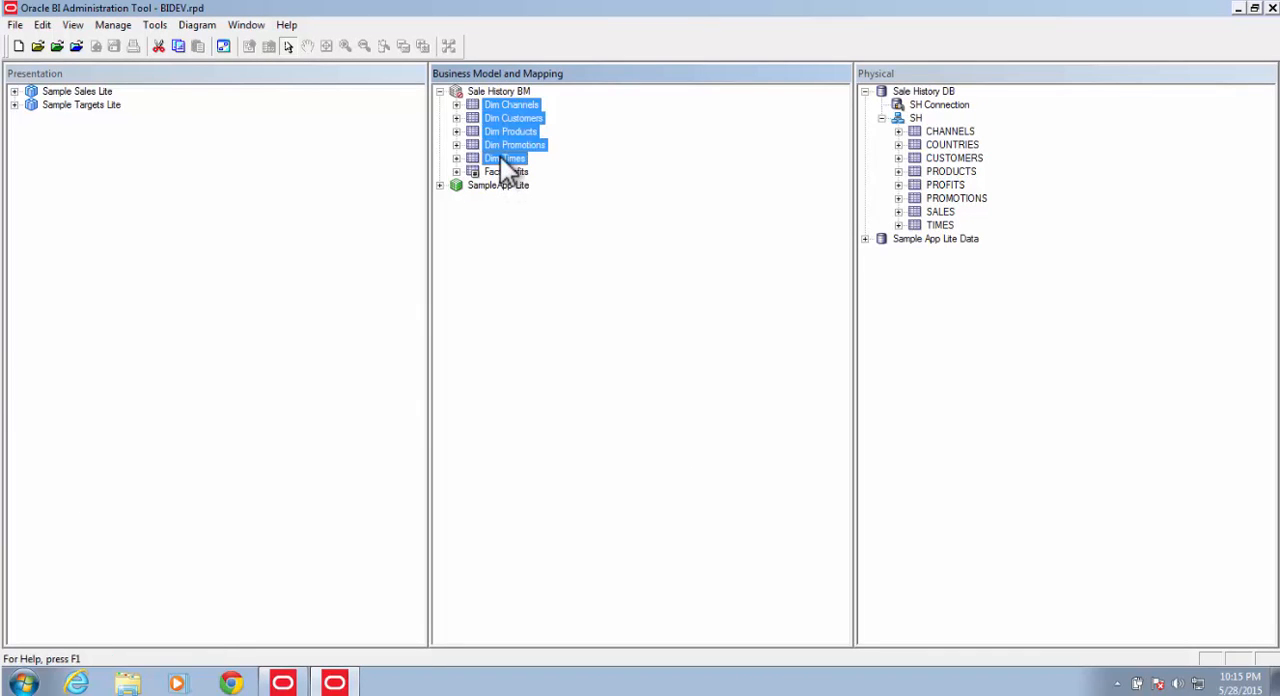
right_click(500, 157)
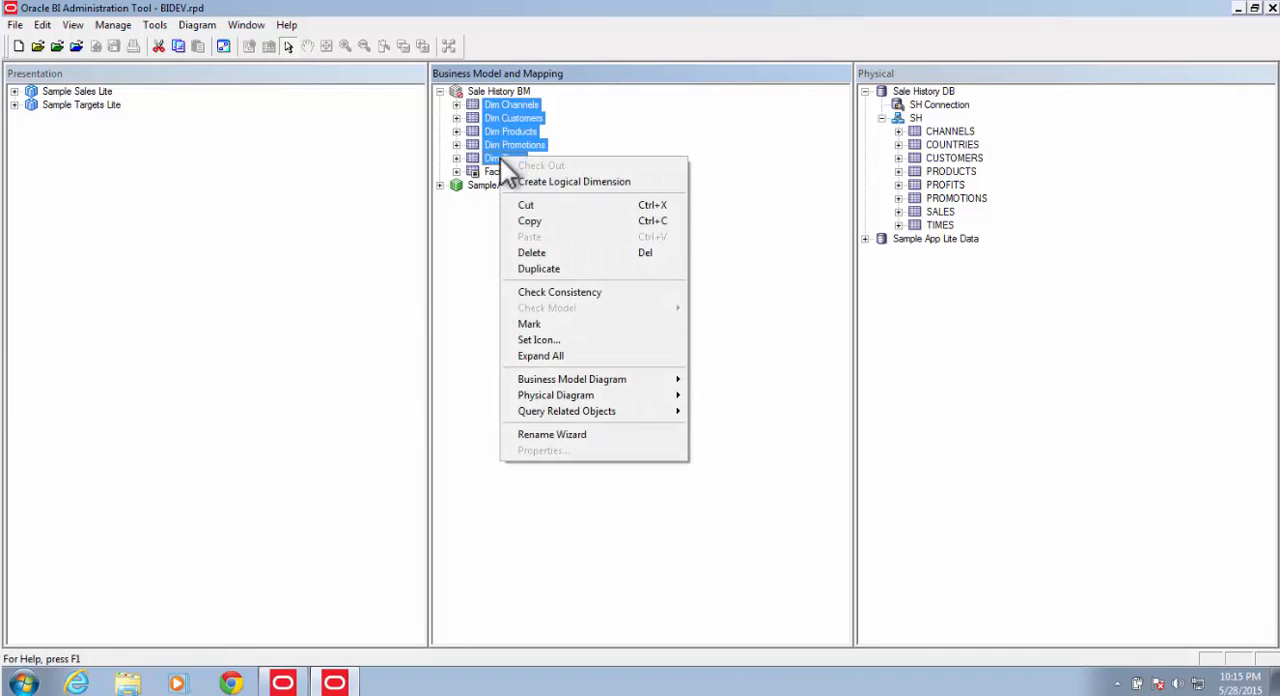
click(539, 353)
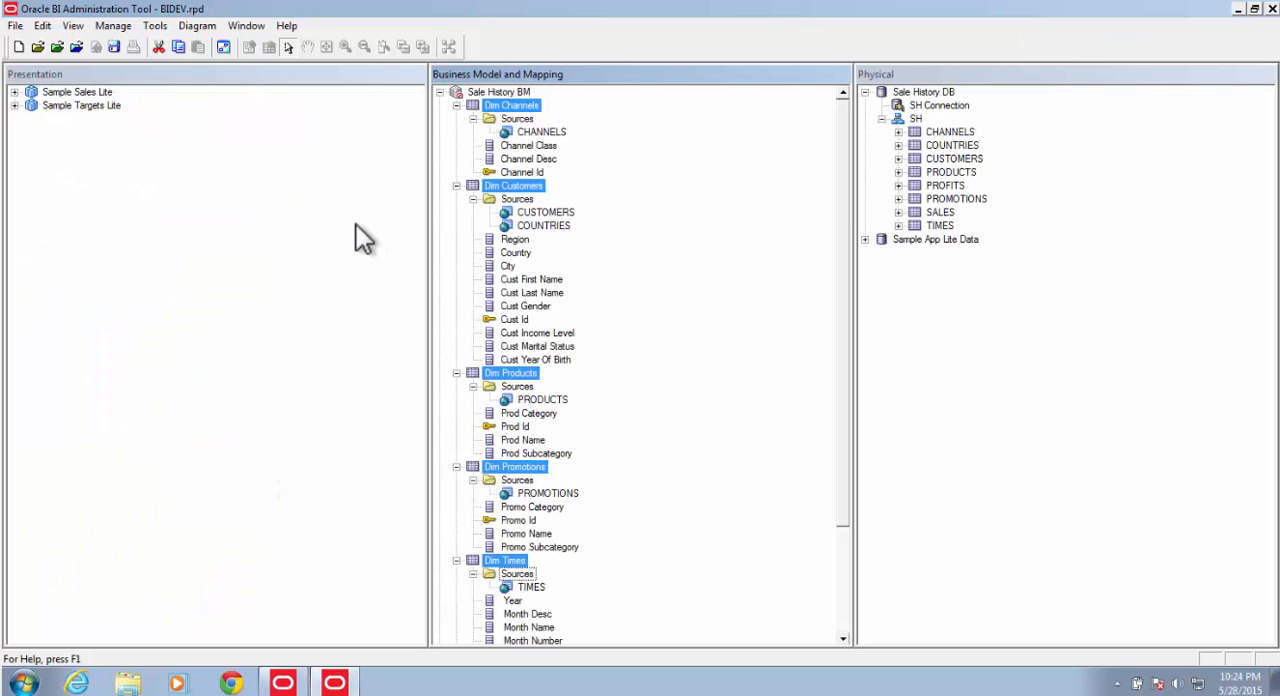
click(456, 105)
click(456, 118)
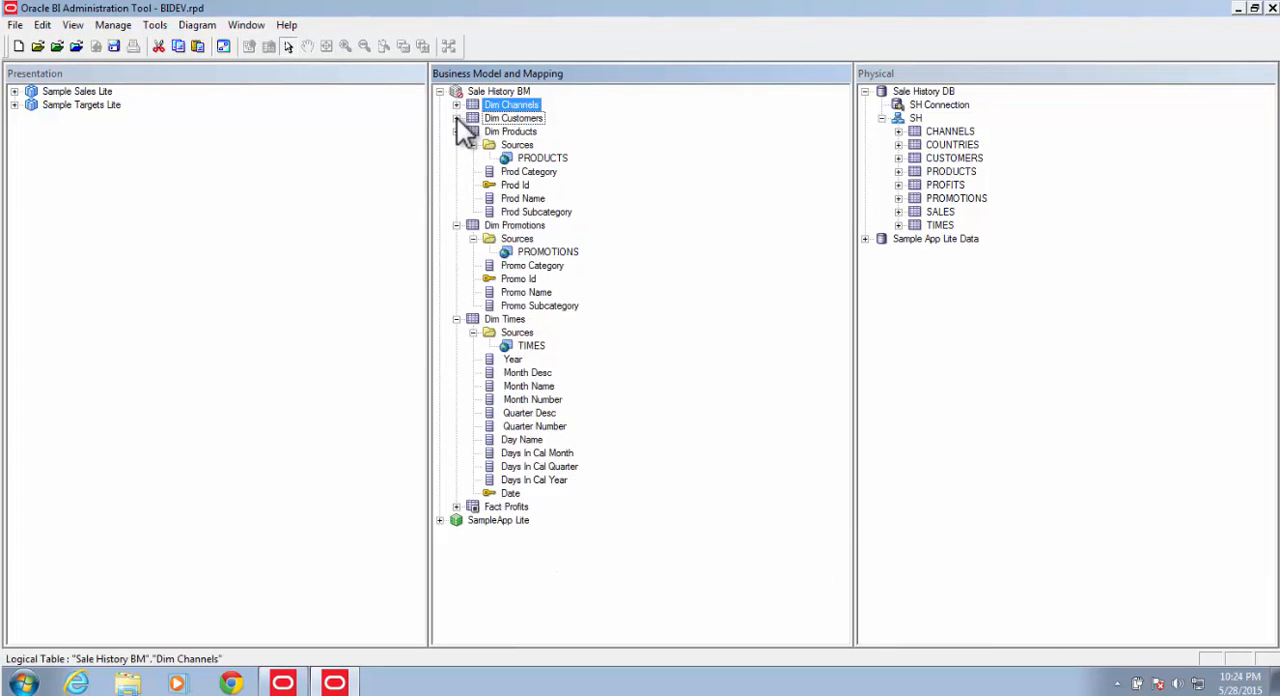
click(456, 131)
click(456, 145)
click(456, 158)
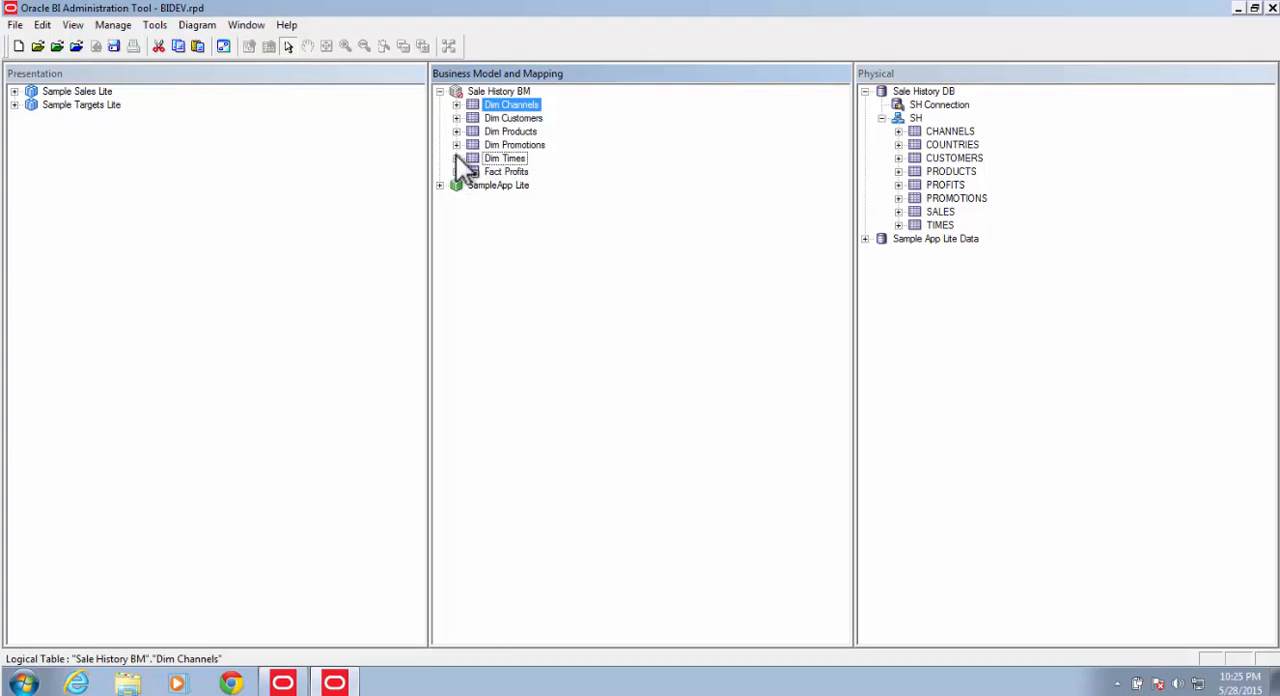
Step: Create a logical dimension with a level-based hierarchy from the Dim Channels logical table
right_click(510, 110)
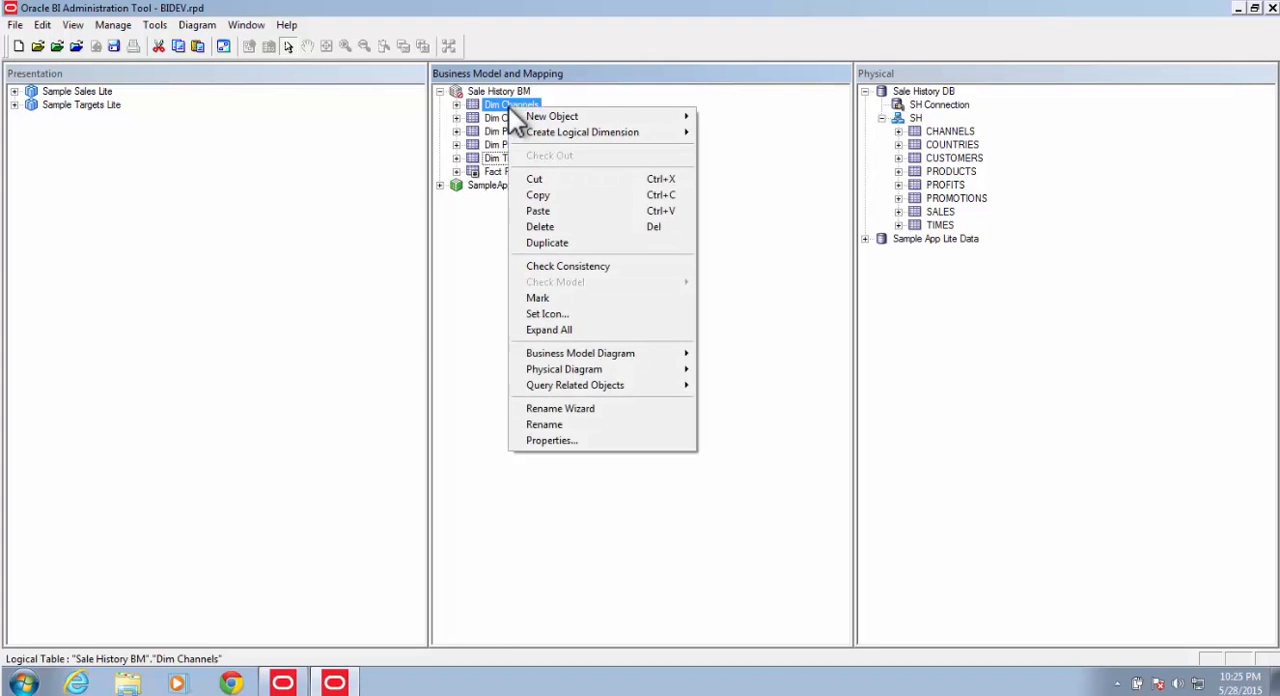
mouse_move(563, 131)
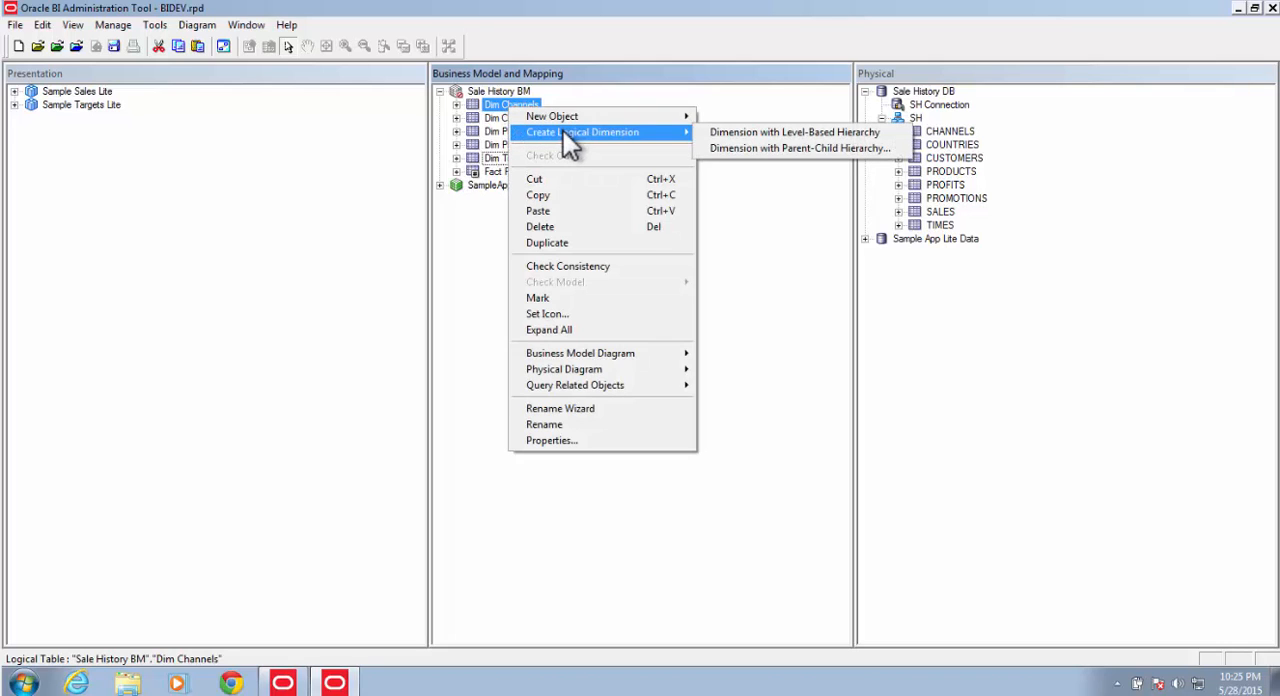
click(790, 140)
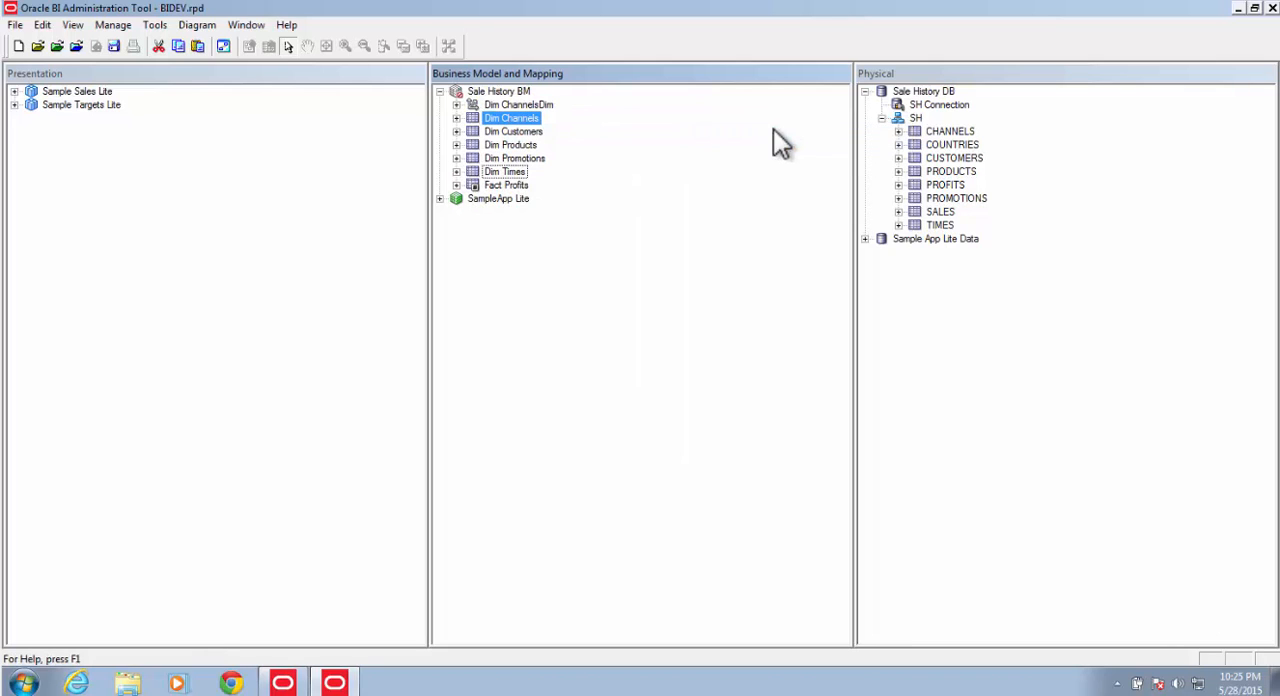
Step: Rename the new channels logical dimension to Dim Channels
click(522, 104)
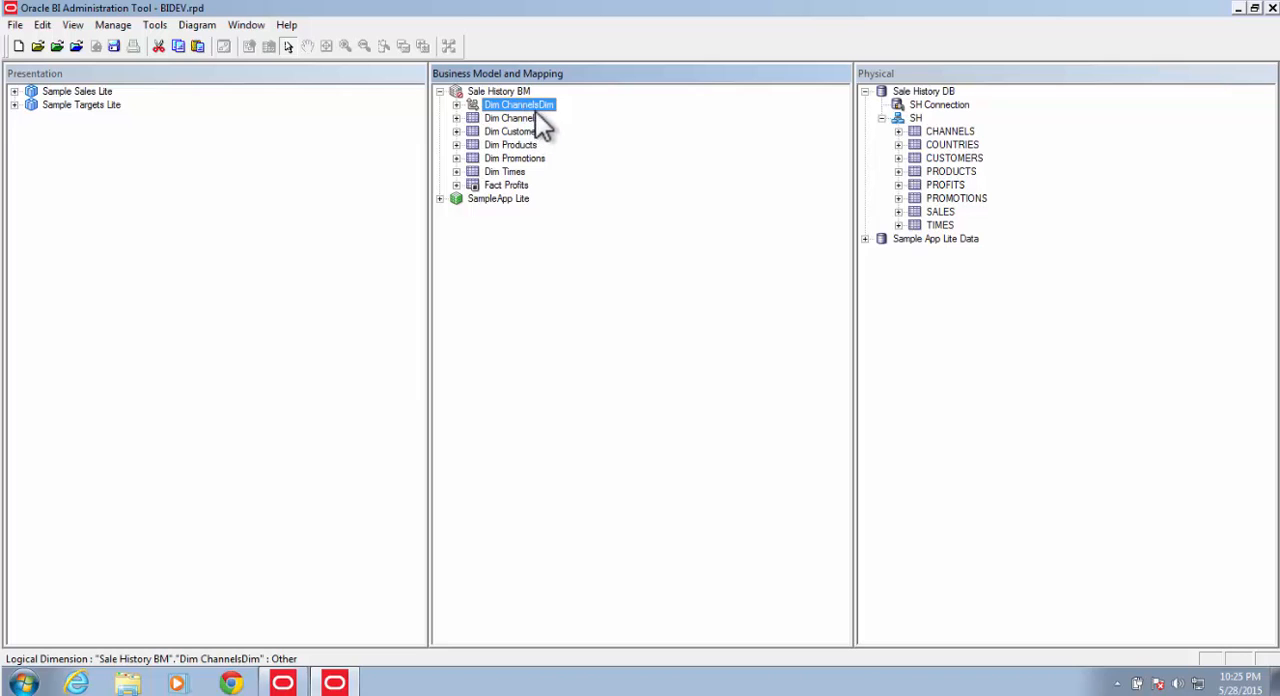
click(539, 105)
click(560, 105)
key(shift+Left)
key(shift+Left)
key(shift+Left)
key(BackSpace)
key(Return)
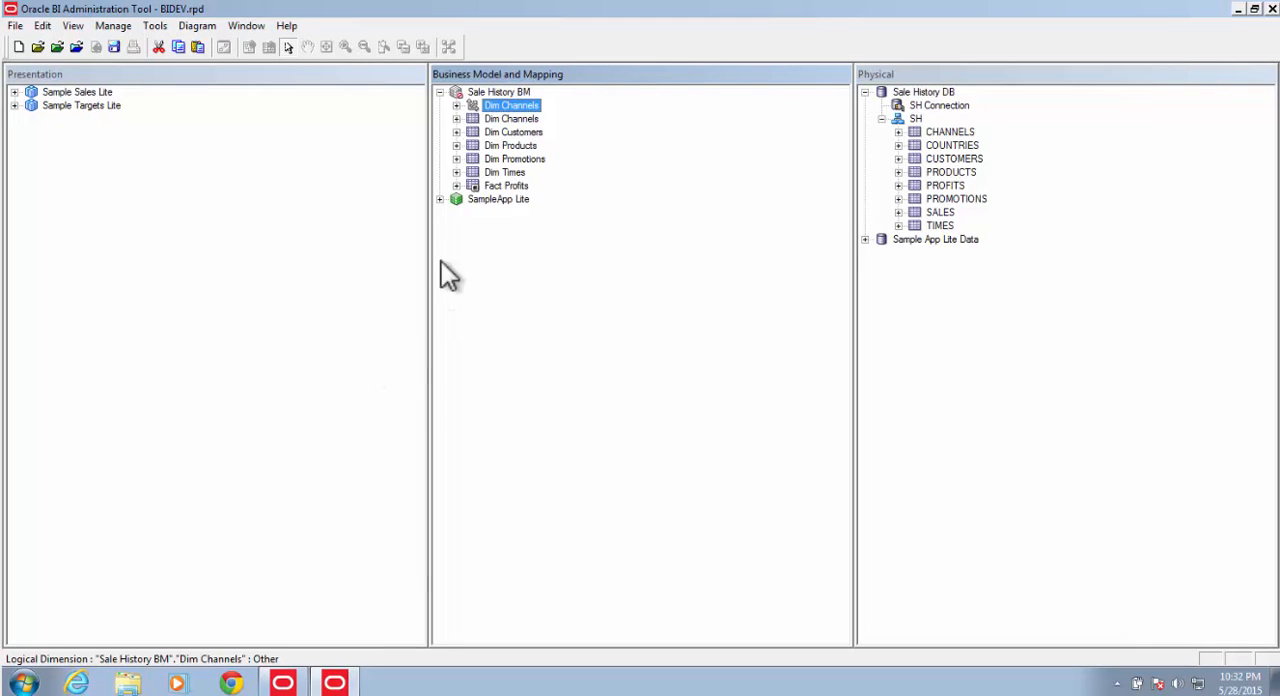
Step: Add a parent level named Channel Class above Dim Channels Detail in the Dim Channels hierarchy
click(456, 105)
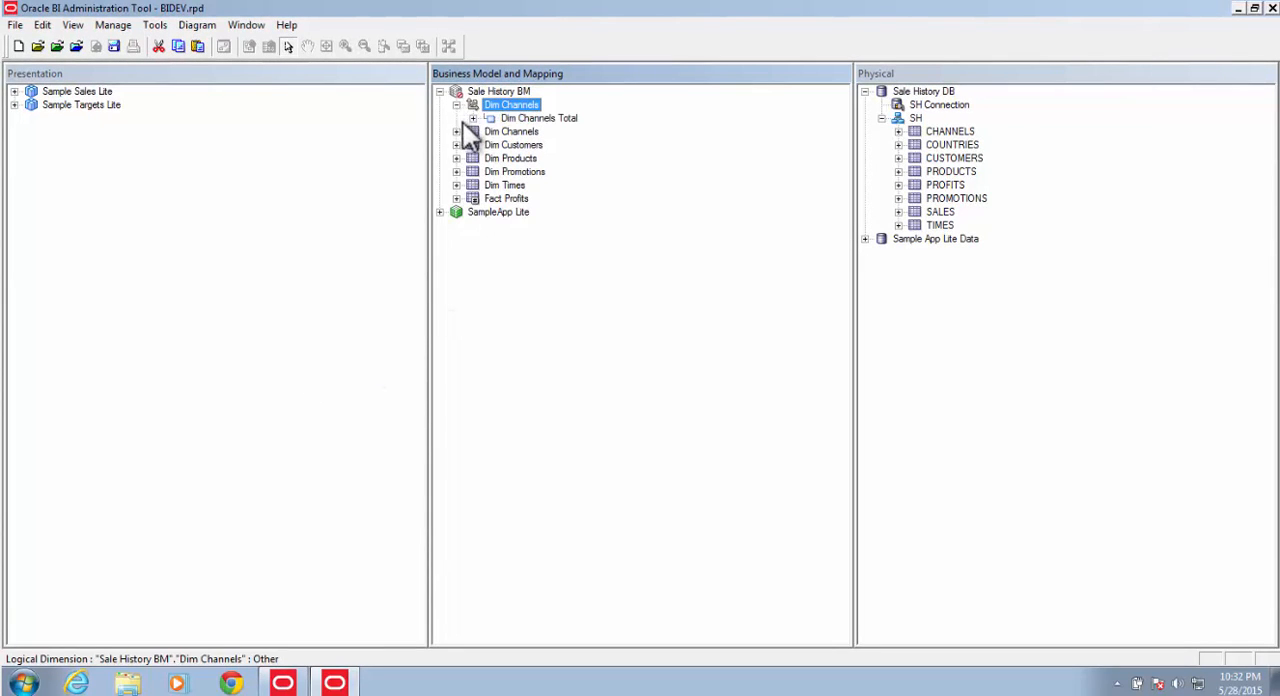
click(472, 118)
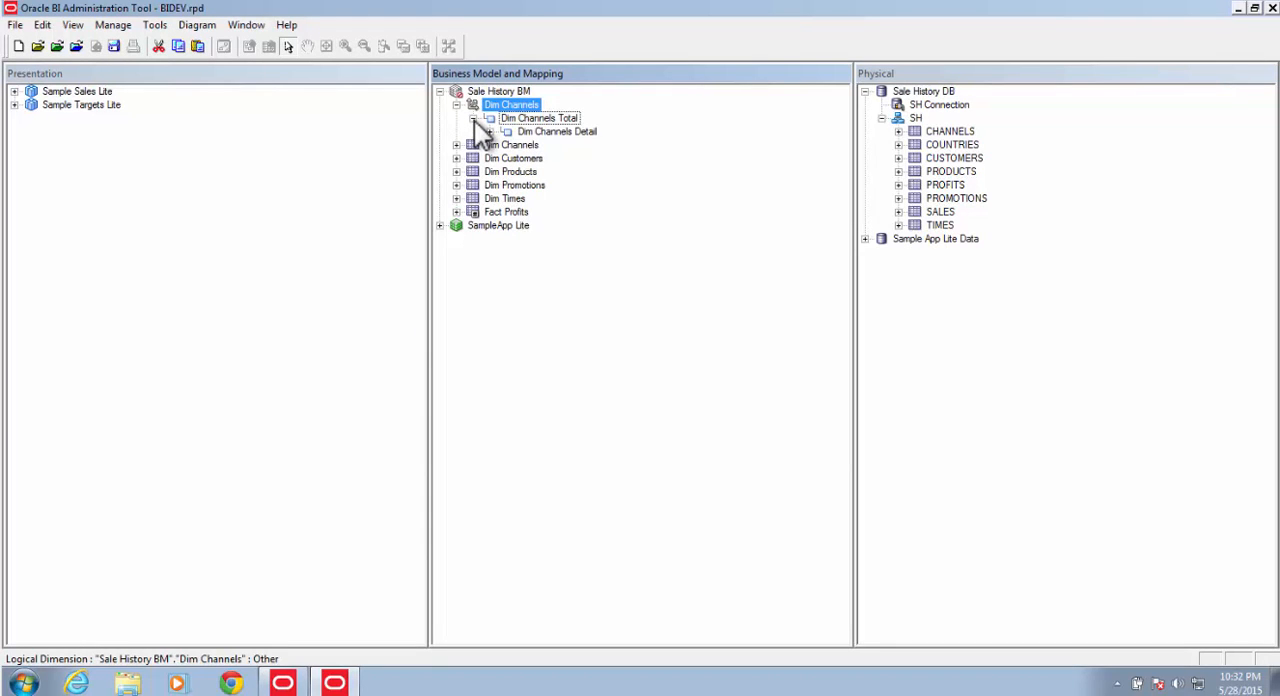
click(490, 132)
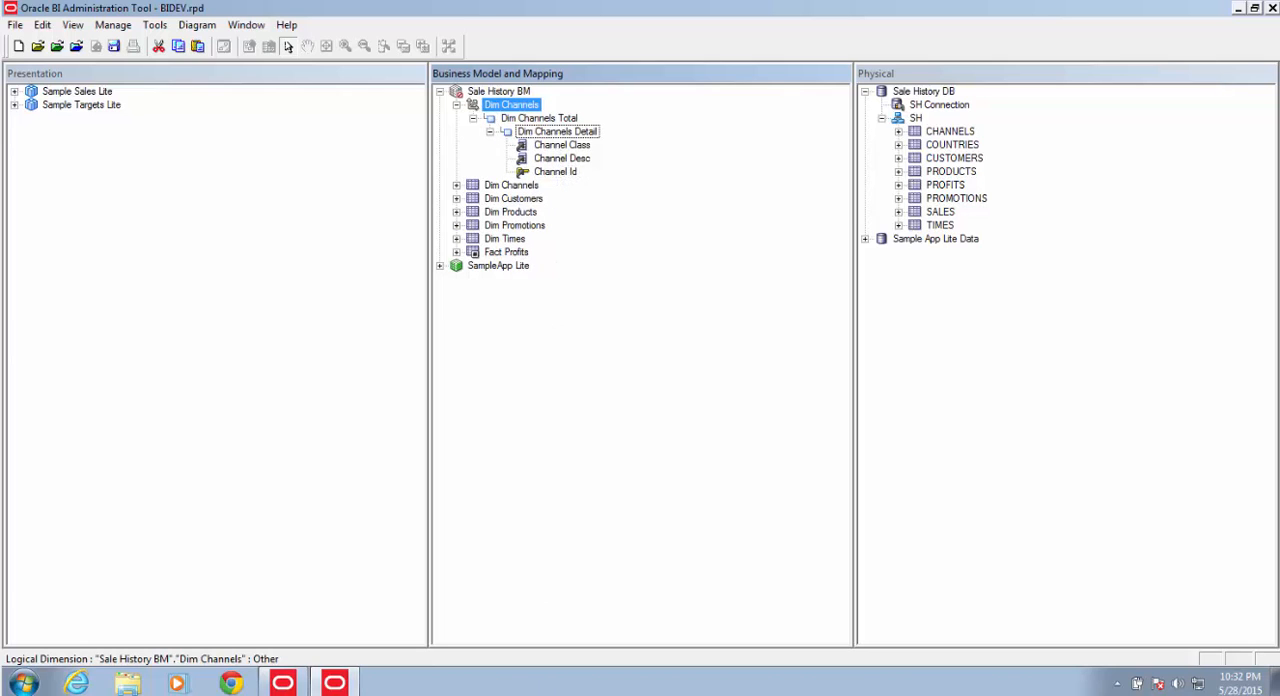
mouse_move(2, 693)
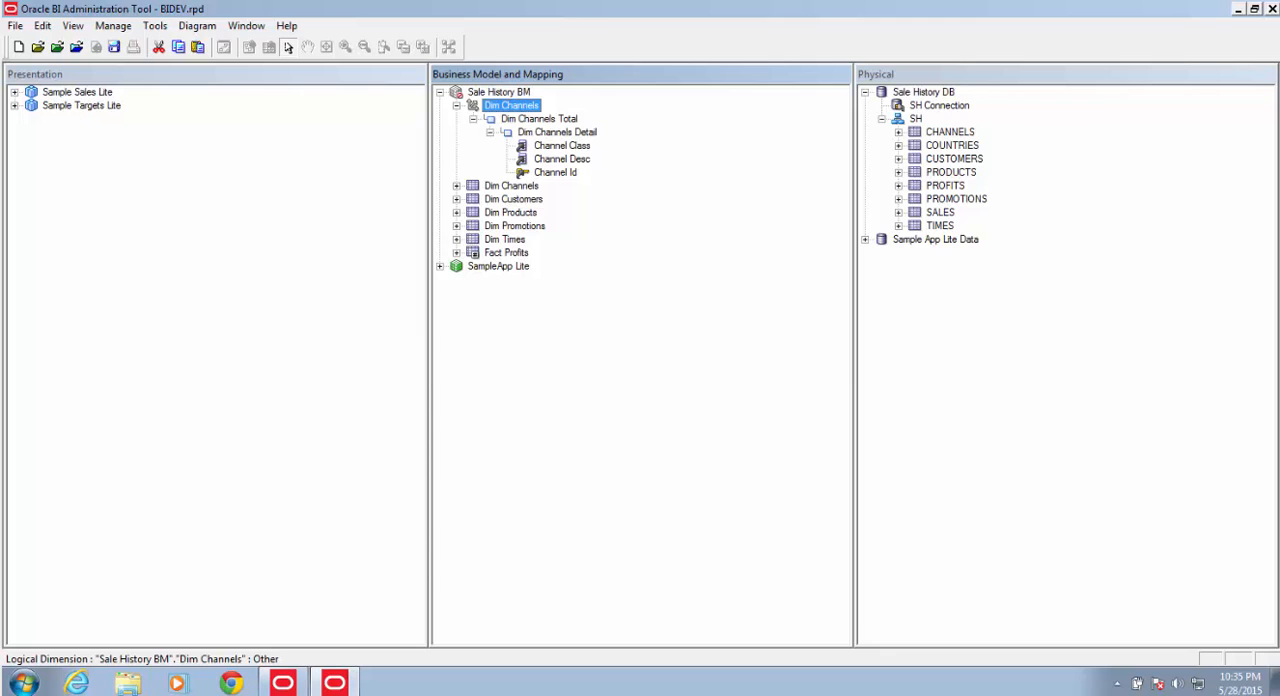
right_click(577, 135)
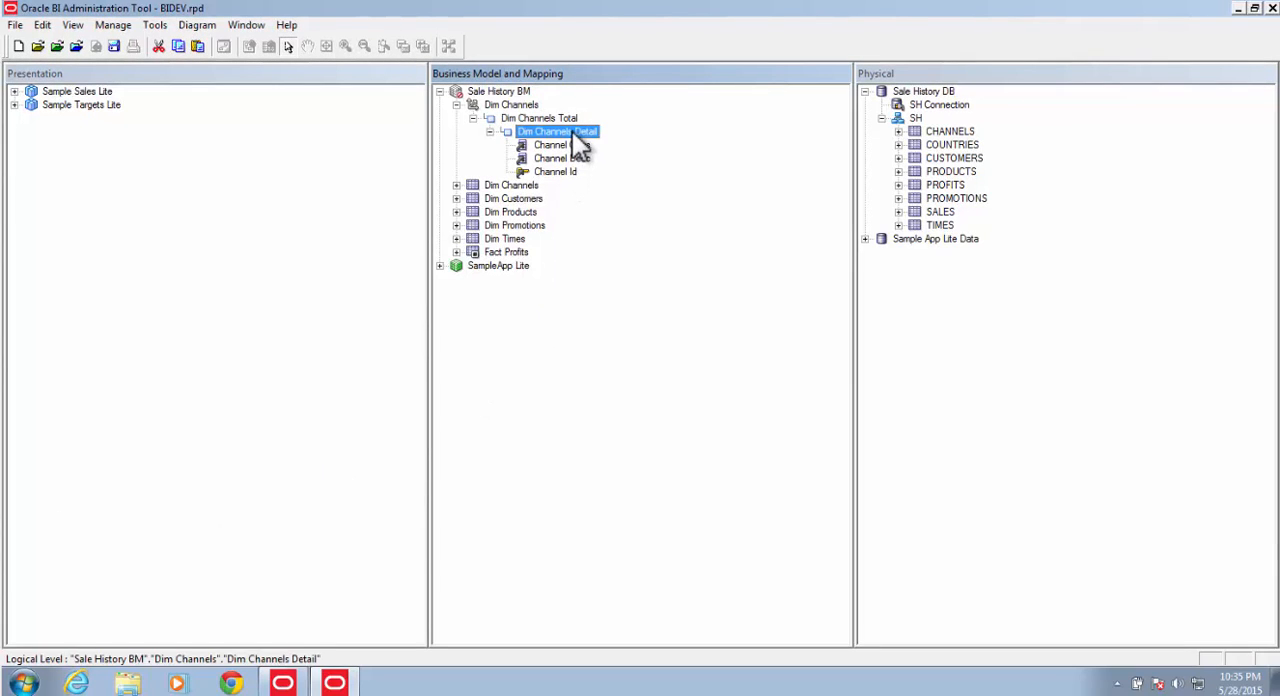
mouse_move(605, 145)
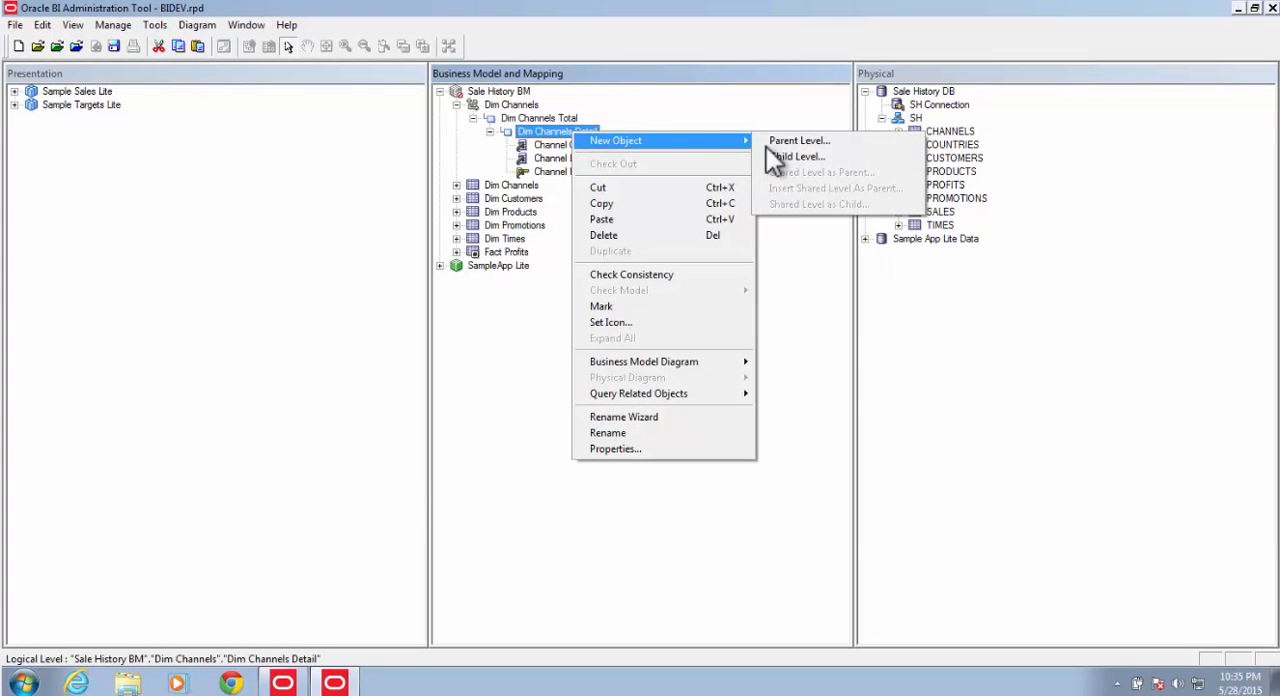
click(811, 145)
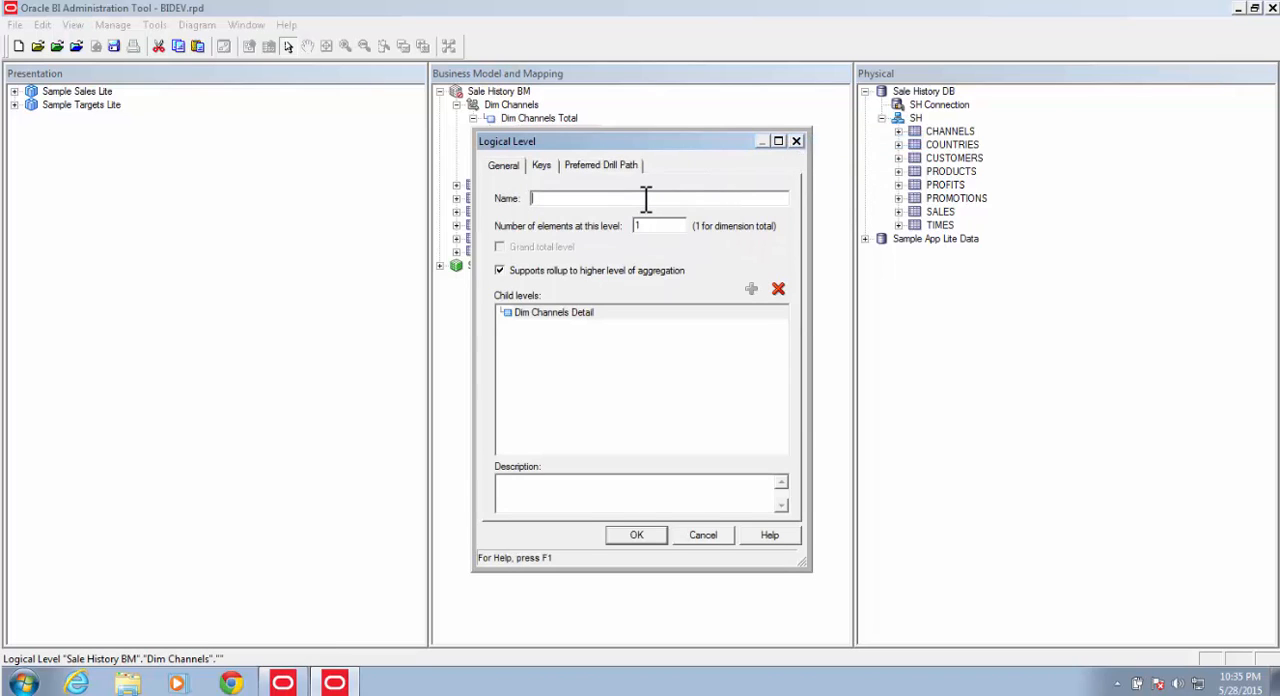
text(Channel Cla)
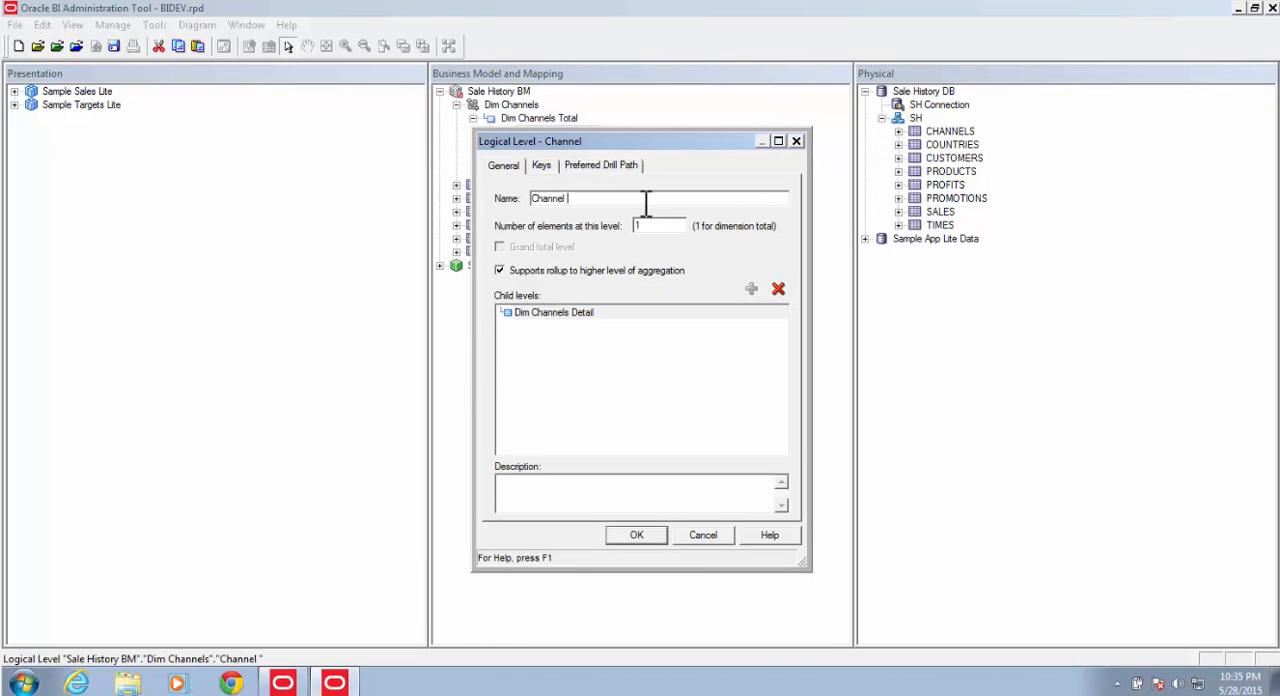
text(ss)
click(623, 537)
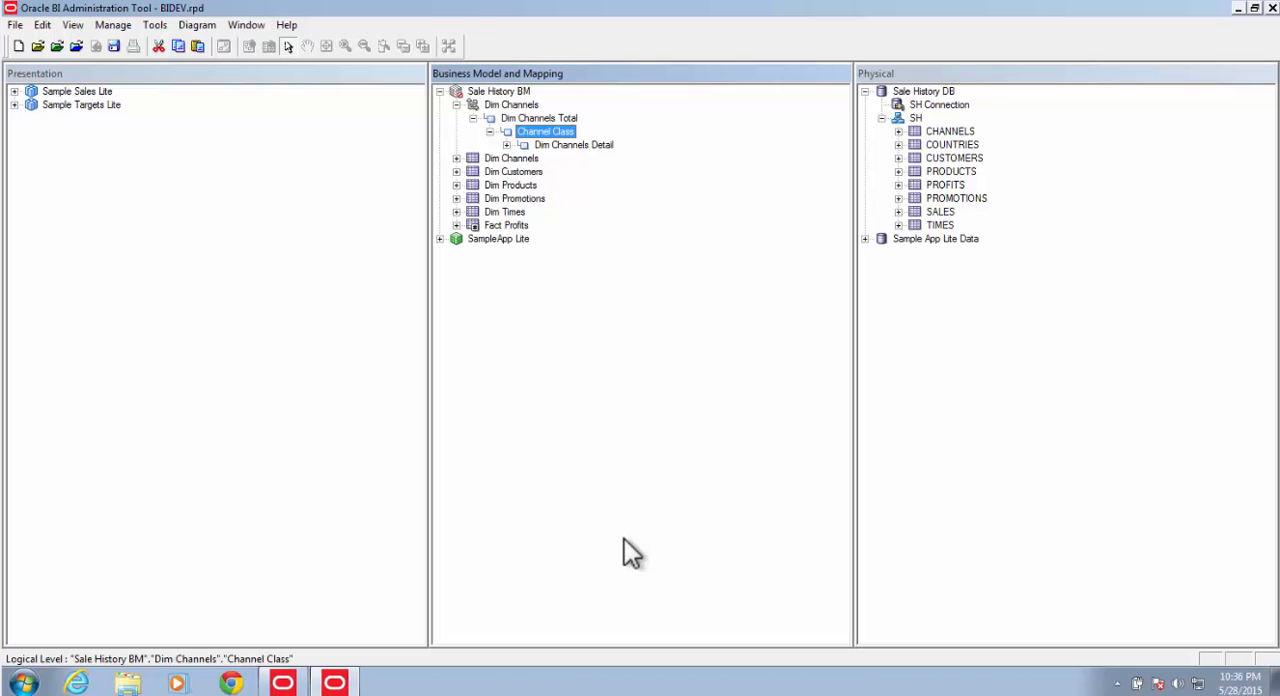
Step: Rename the Dim Channels Total level to All Channels
click(539, 118)
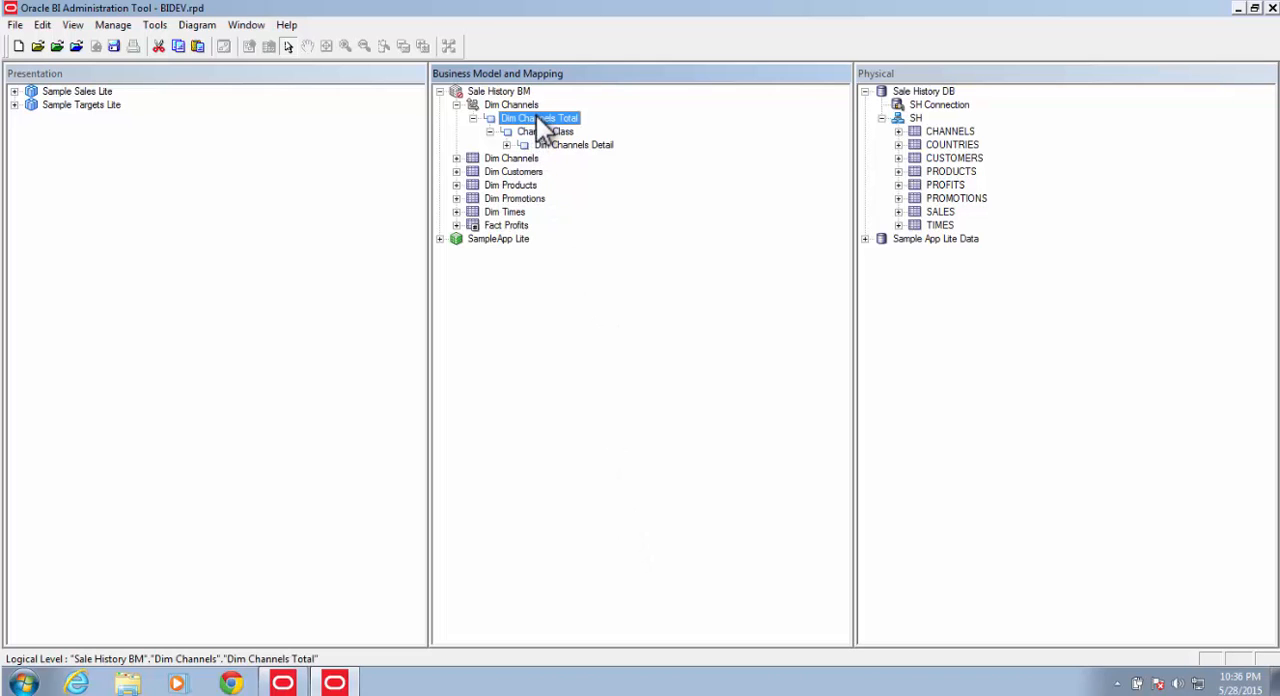
click(538, 118)
drag(520, 120, 429, 120)
text(All)
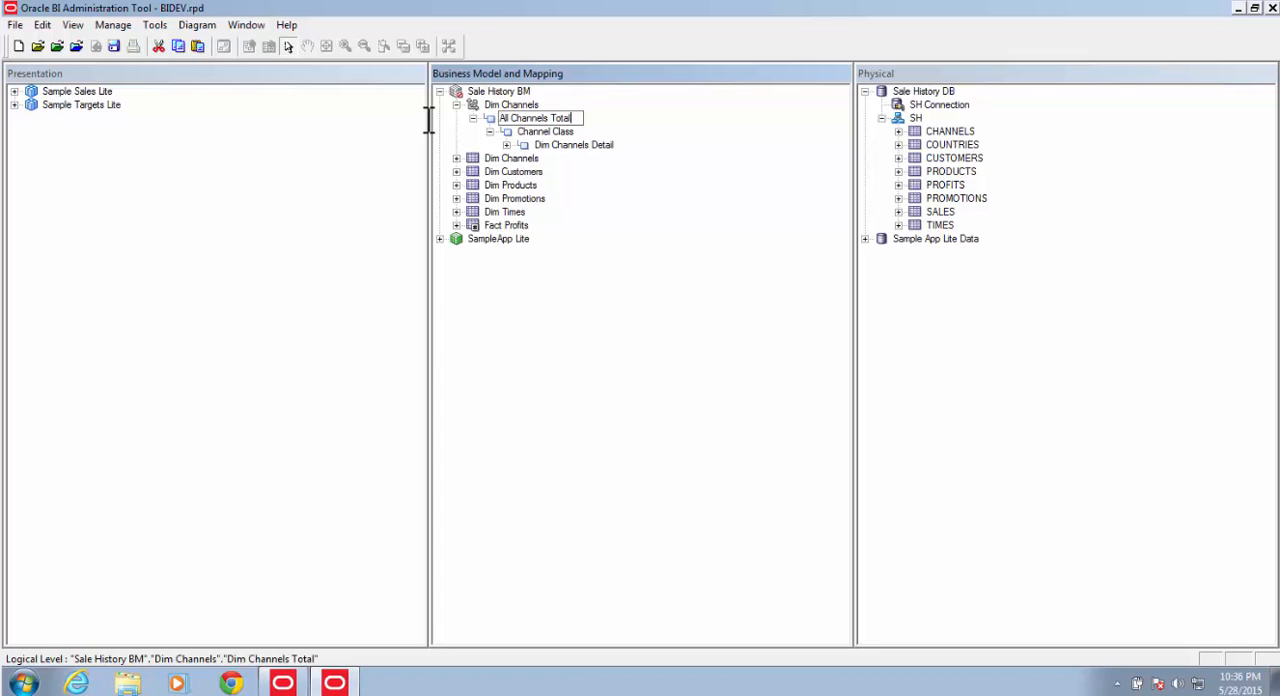
key(BackSpace)
key(BackSpace)
key(BackSpace)
key(BackSpace)
key(BackSpace)
key(BackSpace)
key(BackSpace)
text(s)
key(Return)
Step: Rename the Dim Channels Detail level to Channel
click(575, 148)
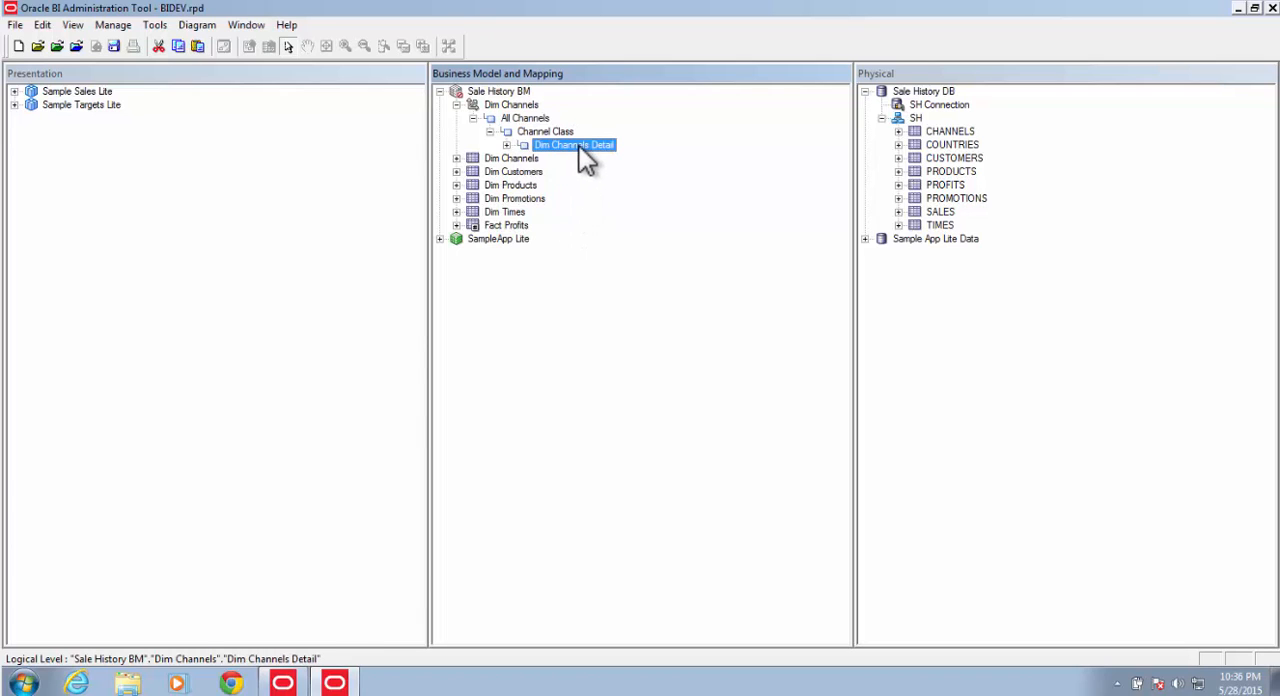
click(578, 145)
text(Channel)
key(Return)
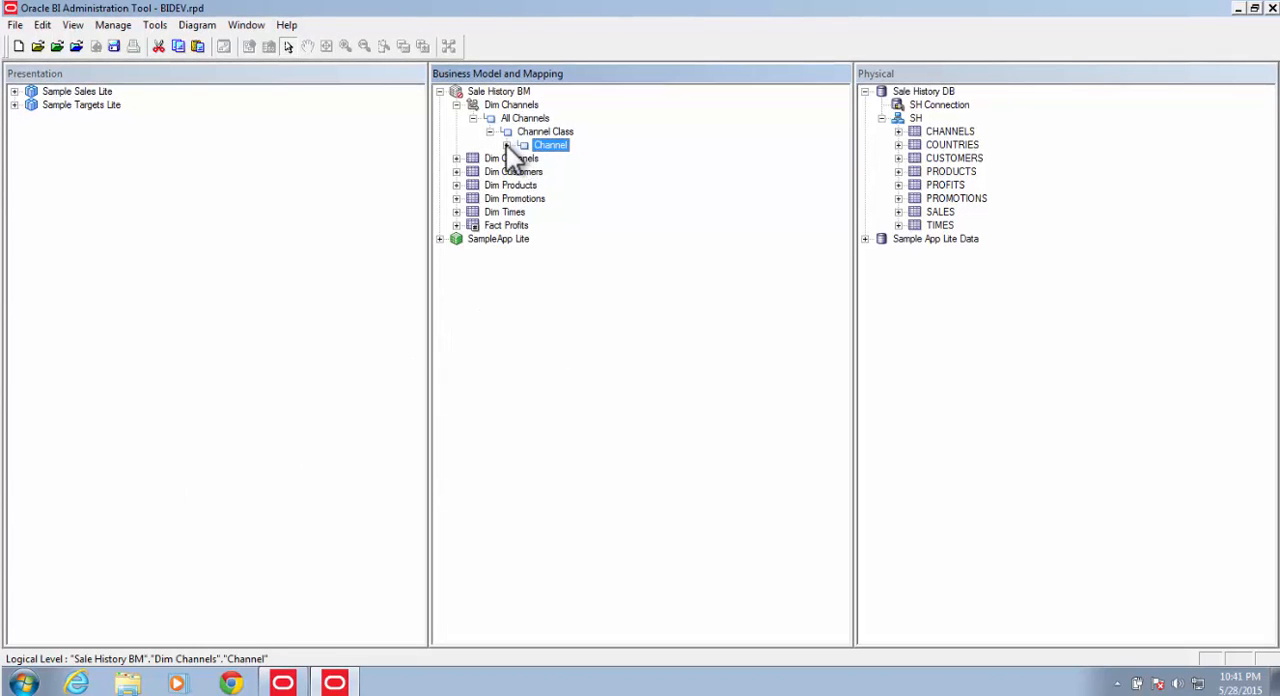
Step: Move the Channel Class column from the Channel level up to the Channel Class level
click(506, 145)
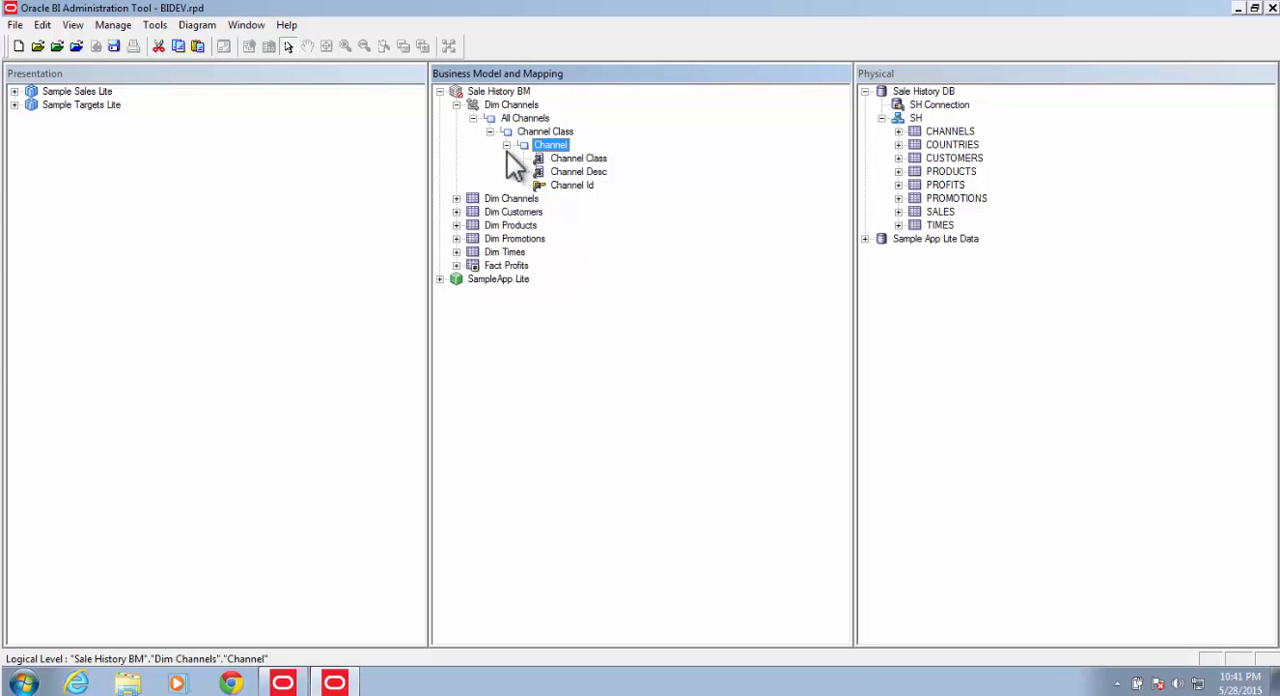
click(585, 160)
drag(584, 162, 565, 135)
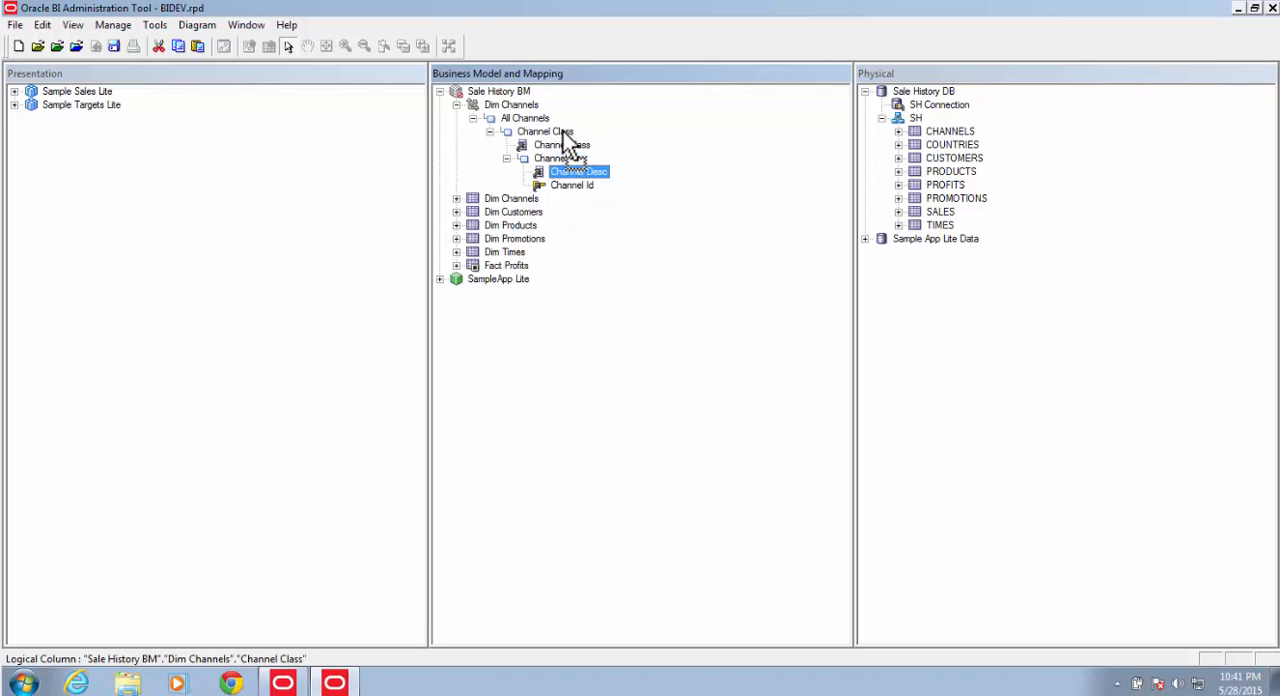
Step: Remove the Channel Id column from the Channel level of the hierarchy
click(565, 183)
right_click(565, 183)
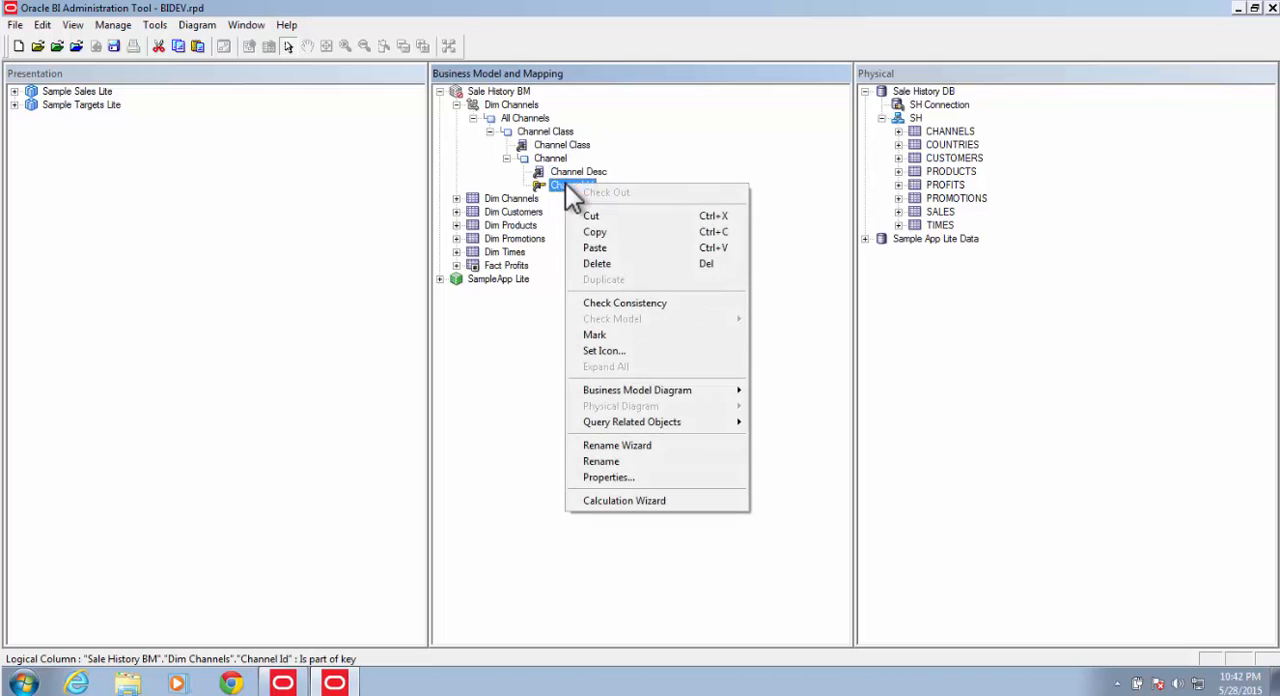
click(597, 263)
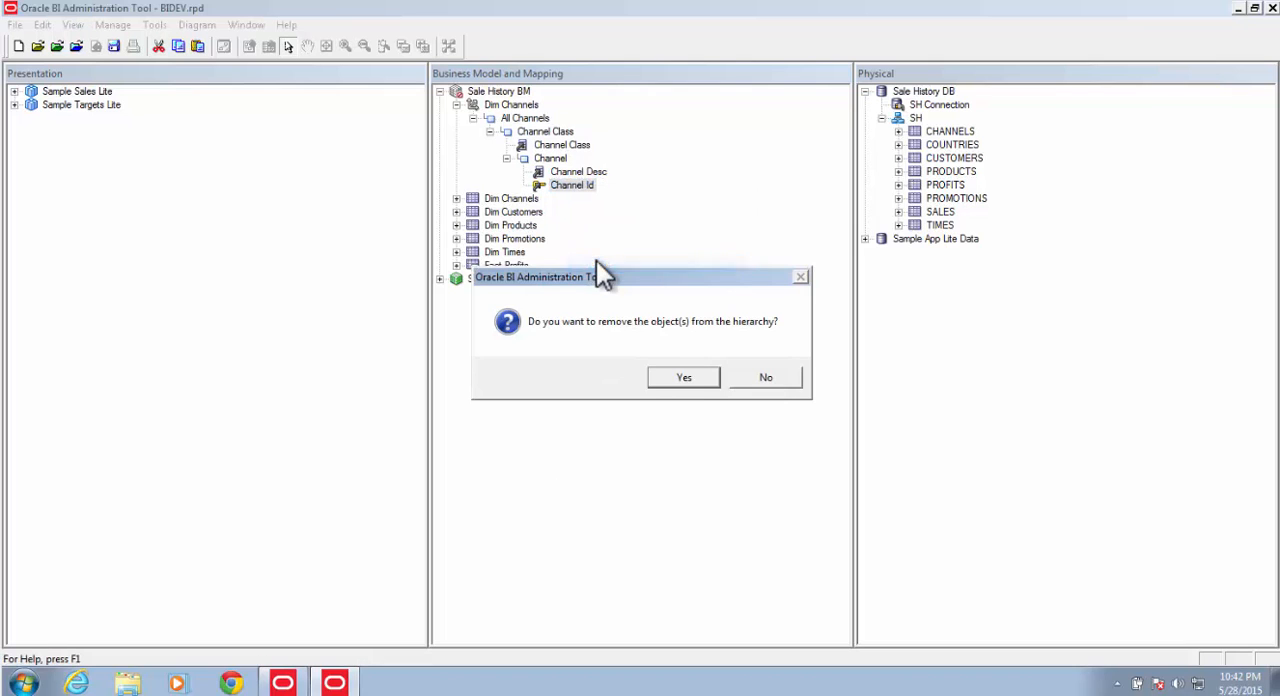
click(667, 390)
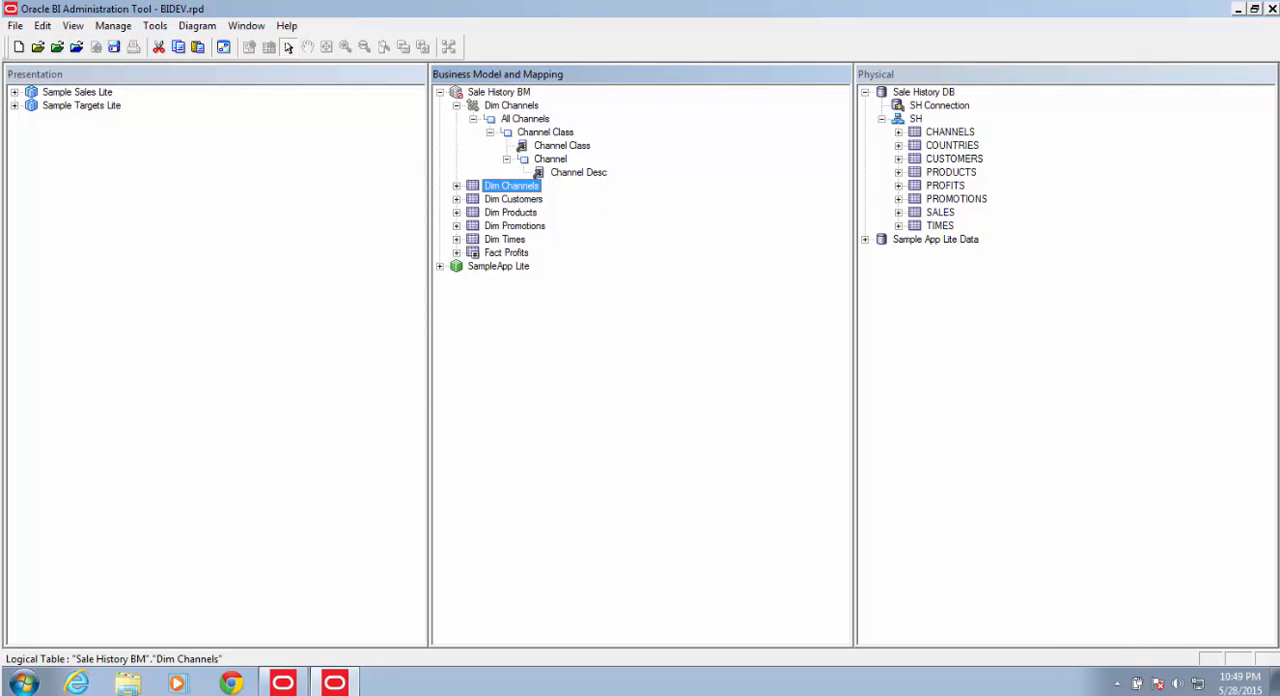
Step: Set the number of elements at the Channel Class level to 3
double_click(556, 134)
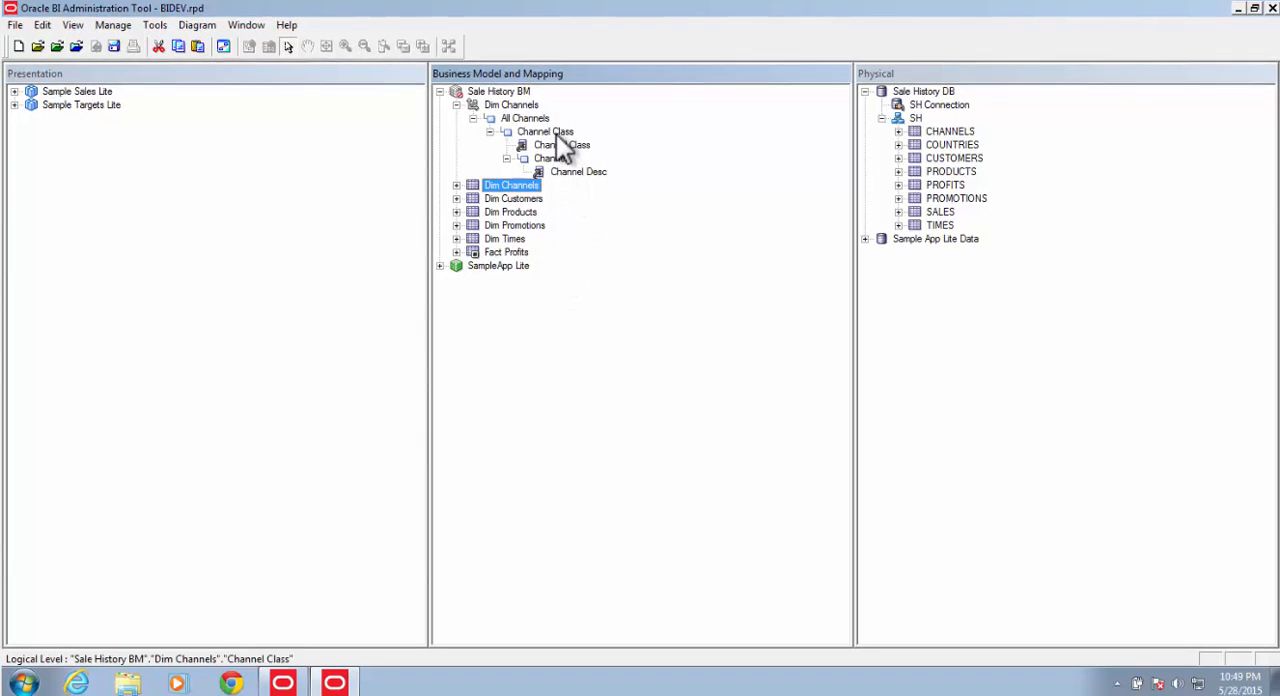
click(644, 225)
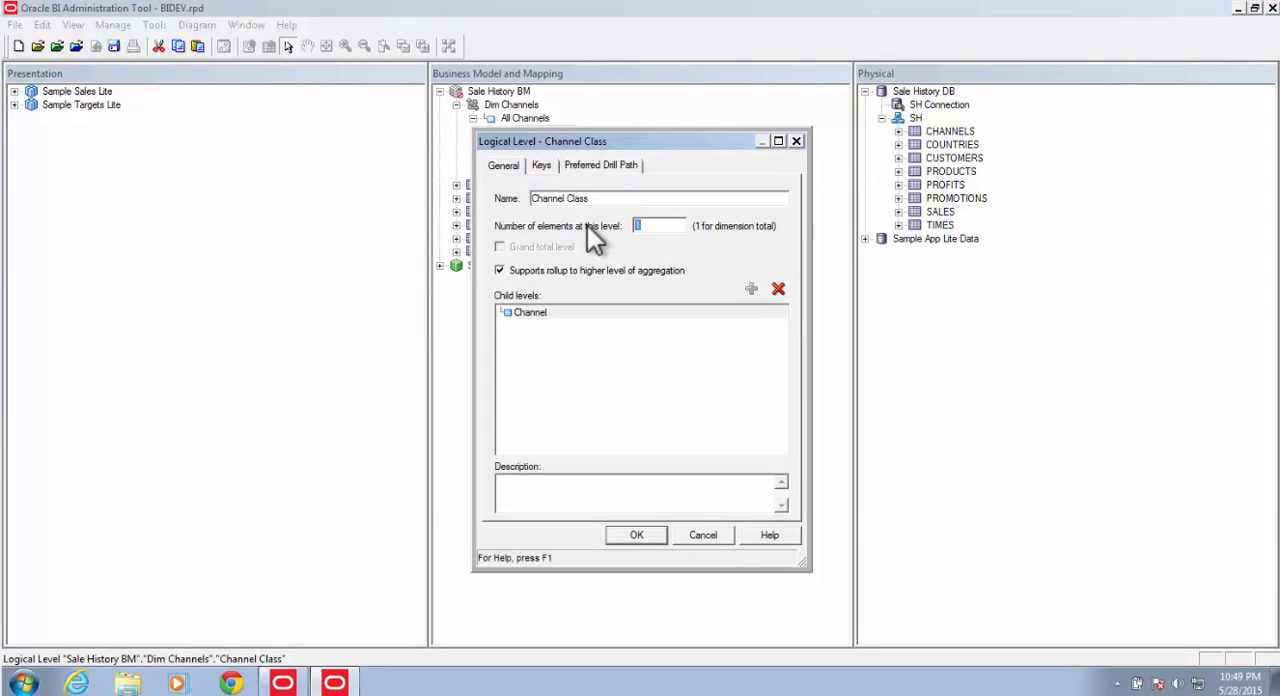
text(3)
click(640, 536)
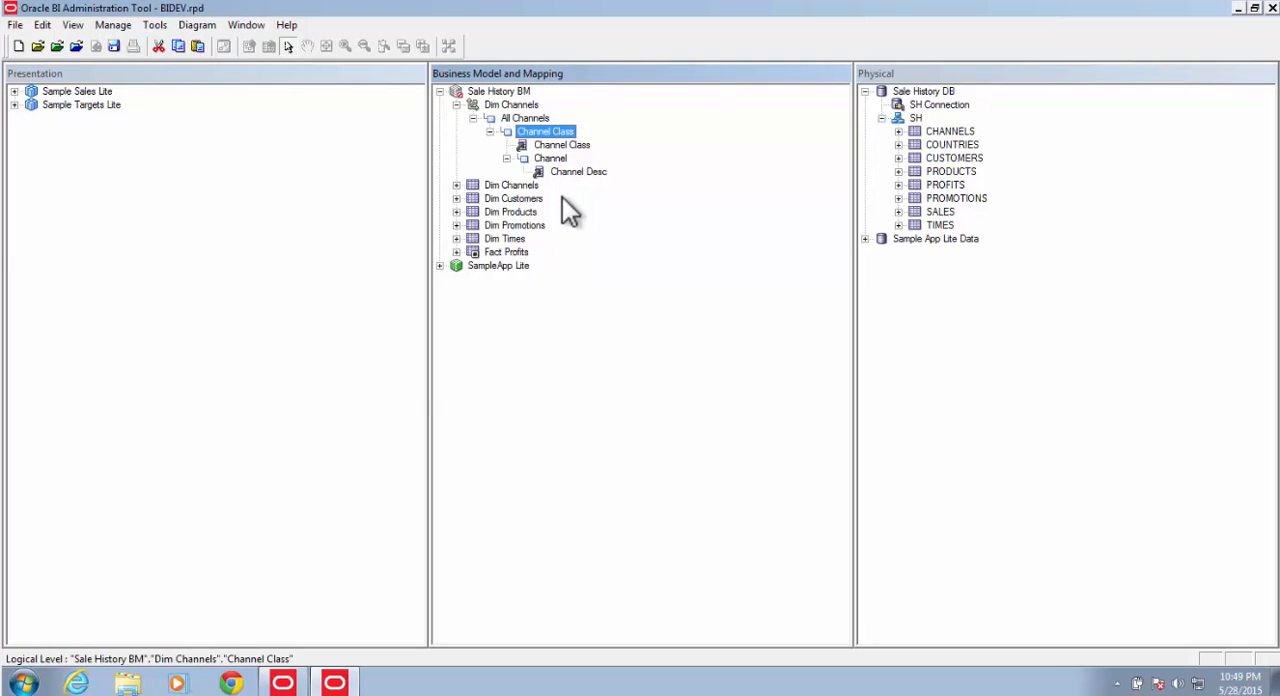
Step: Set the number of elements at the Channel level to 10
double_click(552, 158)
click(655, 226)
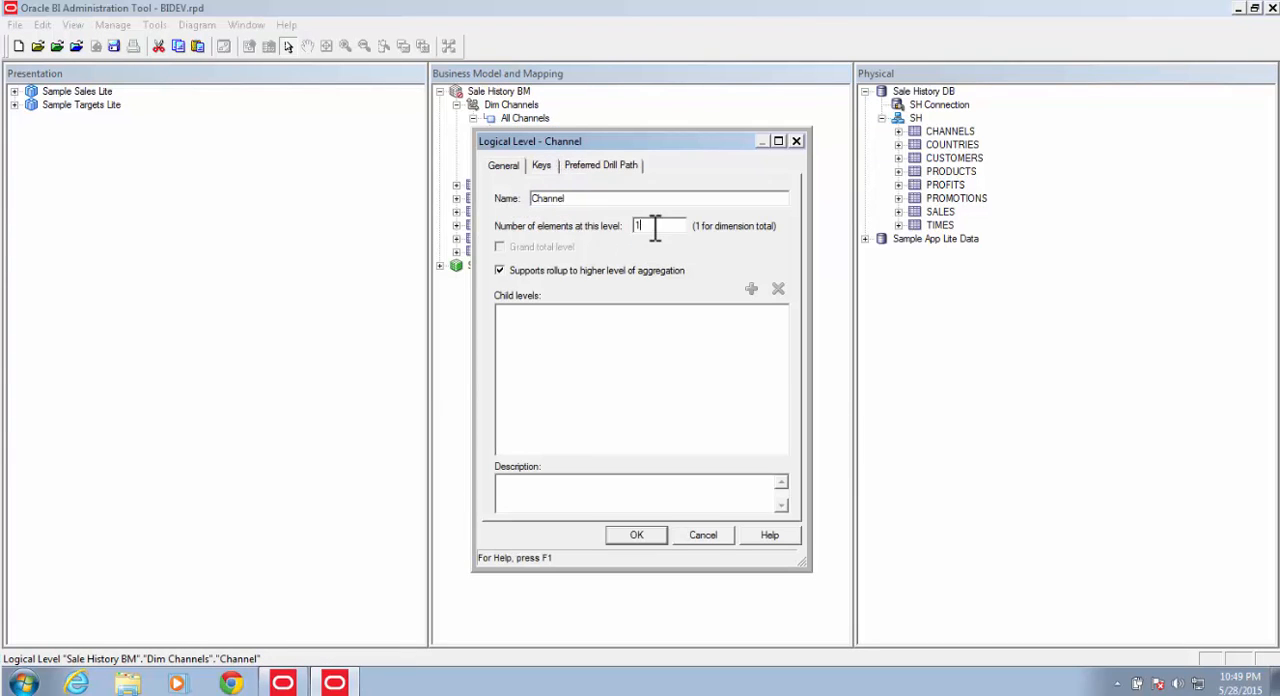
drag(655, 226, 577, 225)
text(10)
click(652, 538)
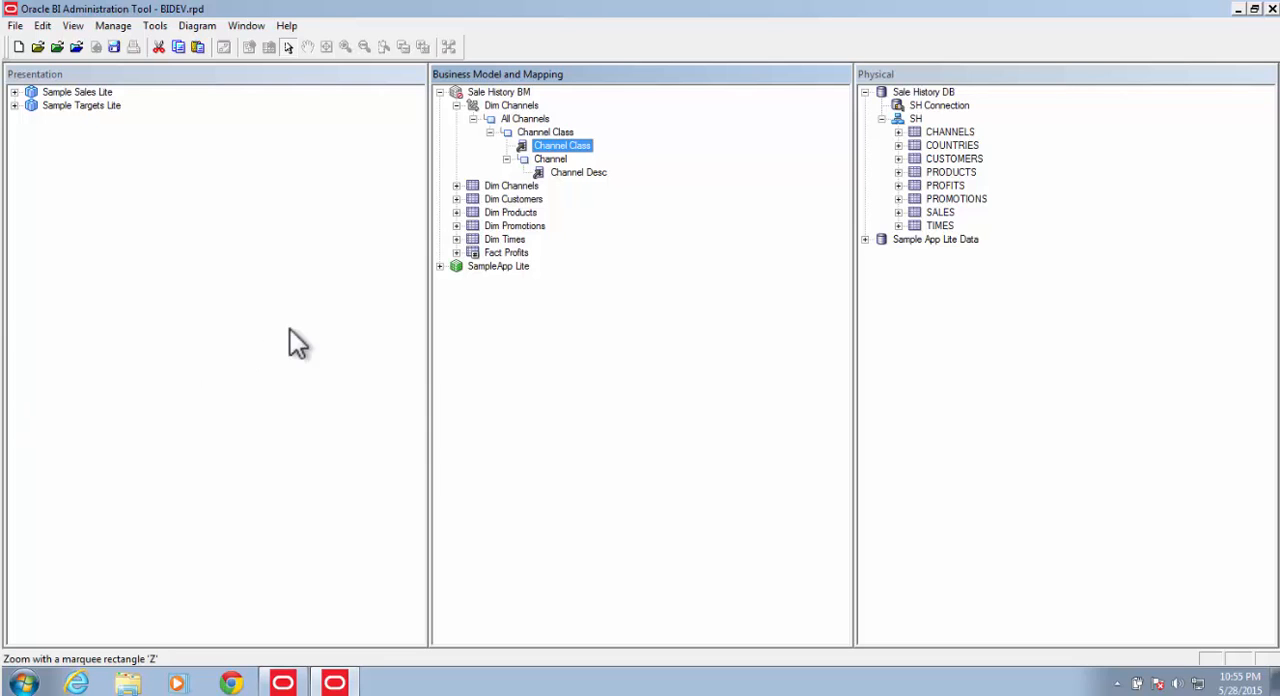
Step: Create logical level keys from the Channel Class and Channel Desc columns of the Dim Channels hierarchy, both used for display
right_click(580, 148)
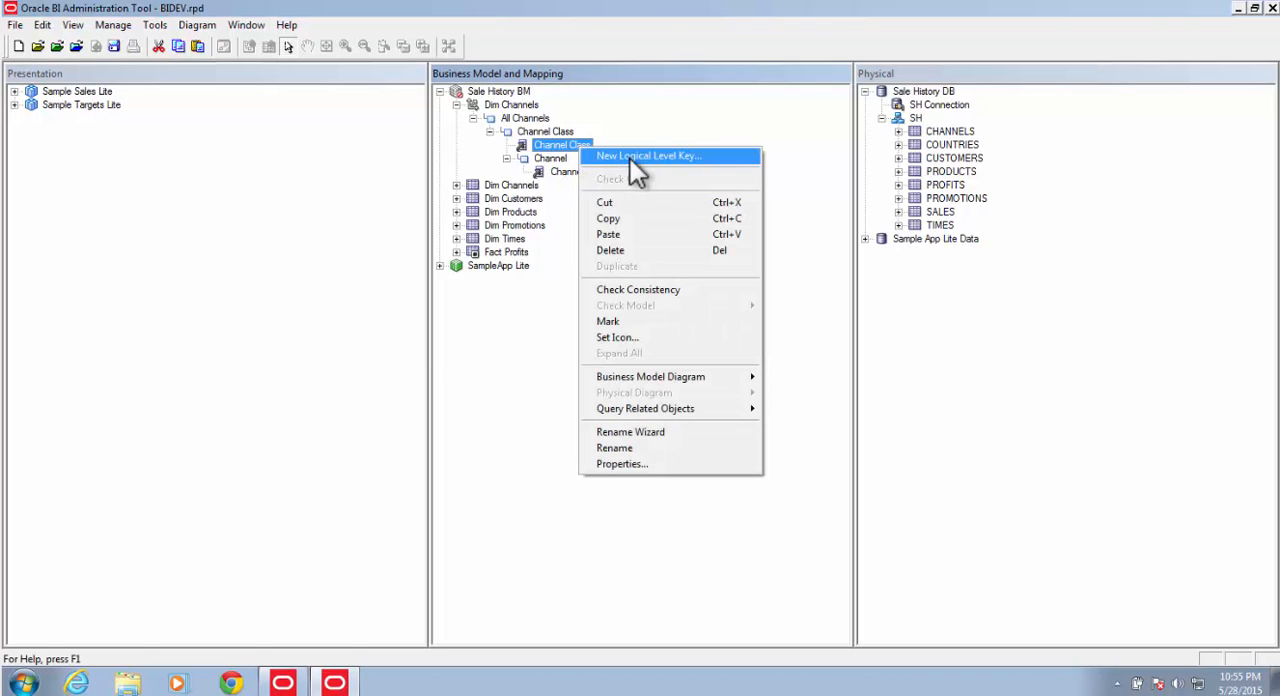
click(629, 158)
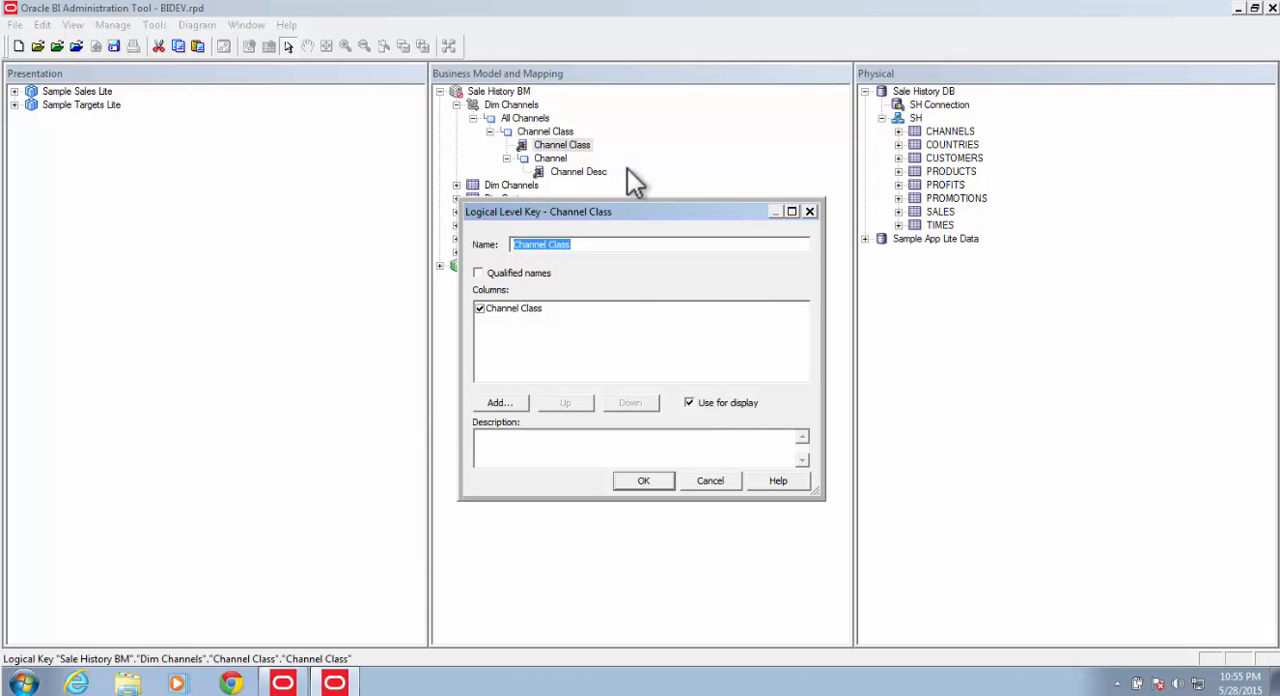
click(642, 481)
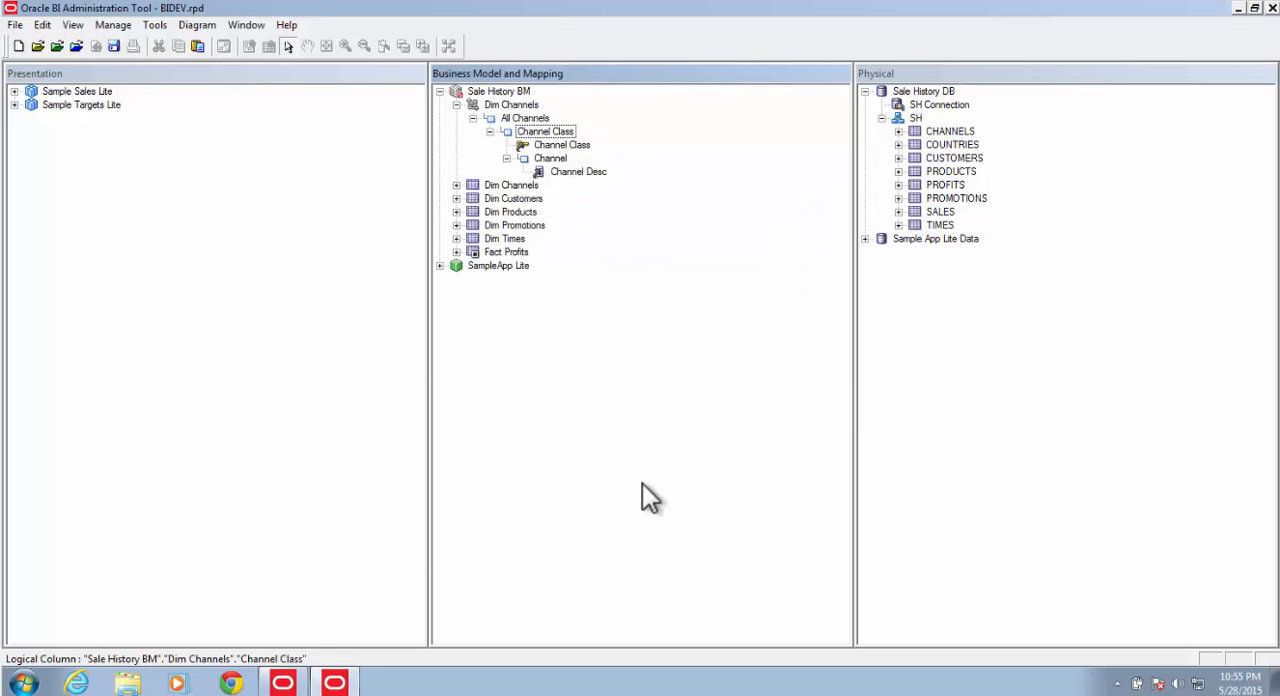
click(578, 174)
right_click(577, 173)
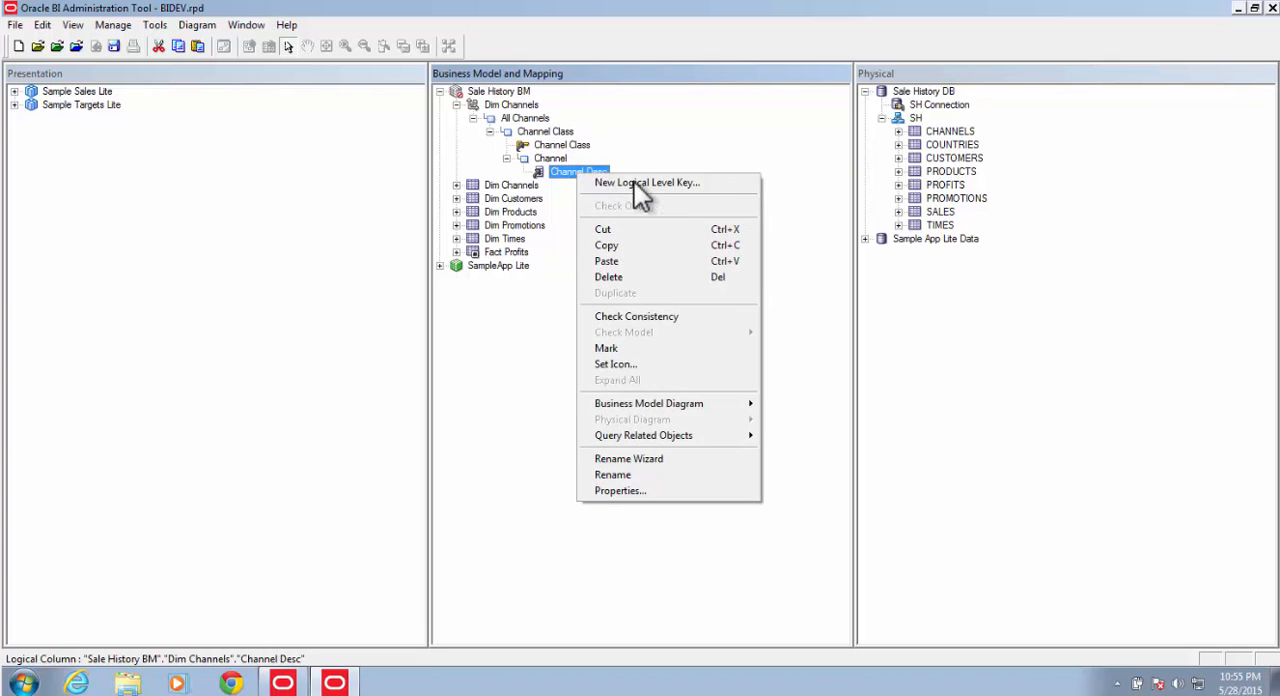
click(636, 182)
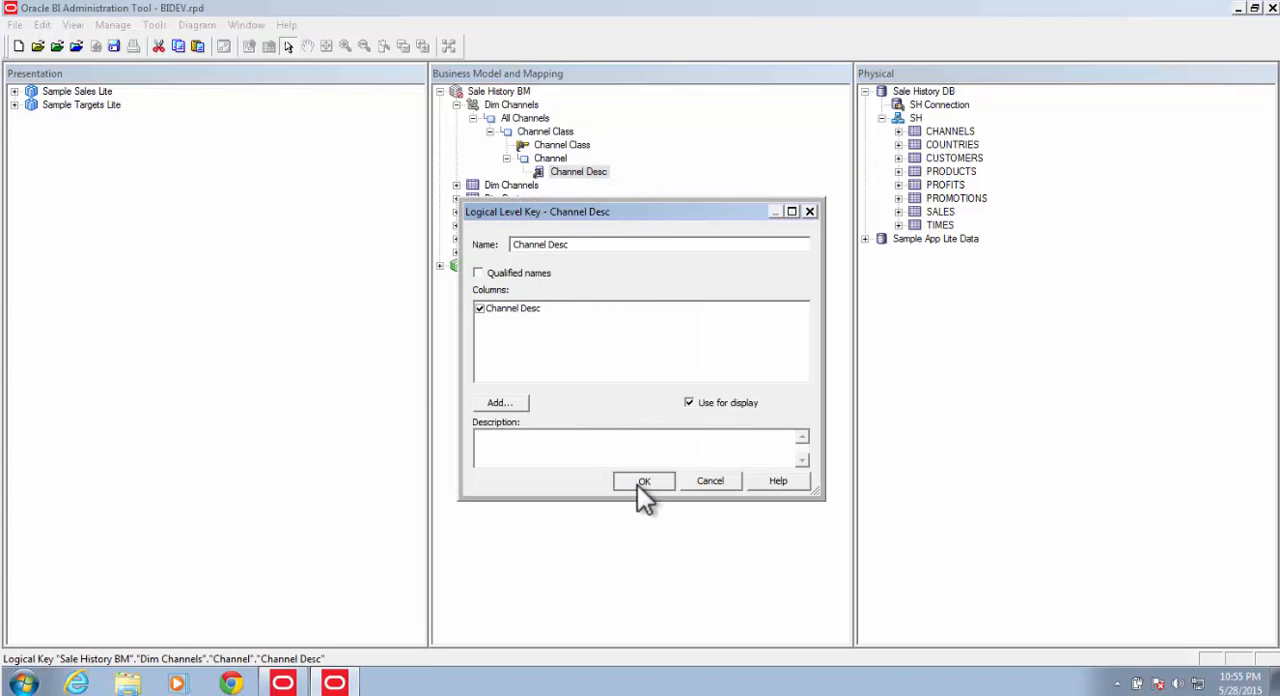
click(637, 483)
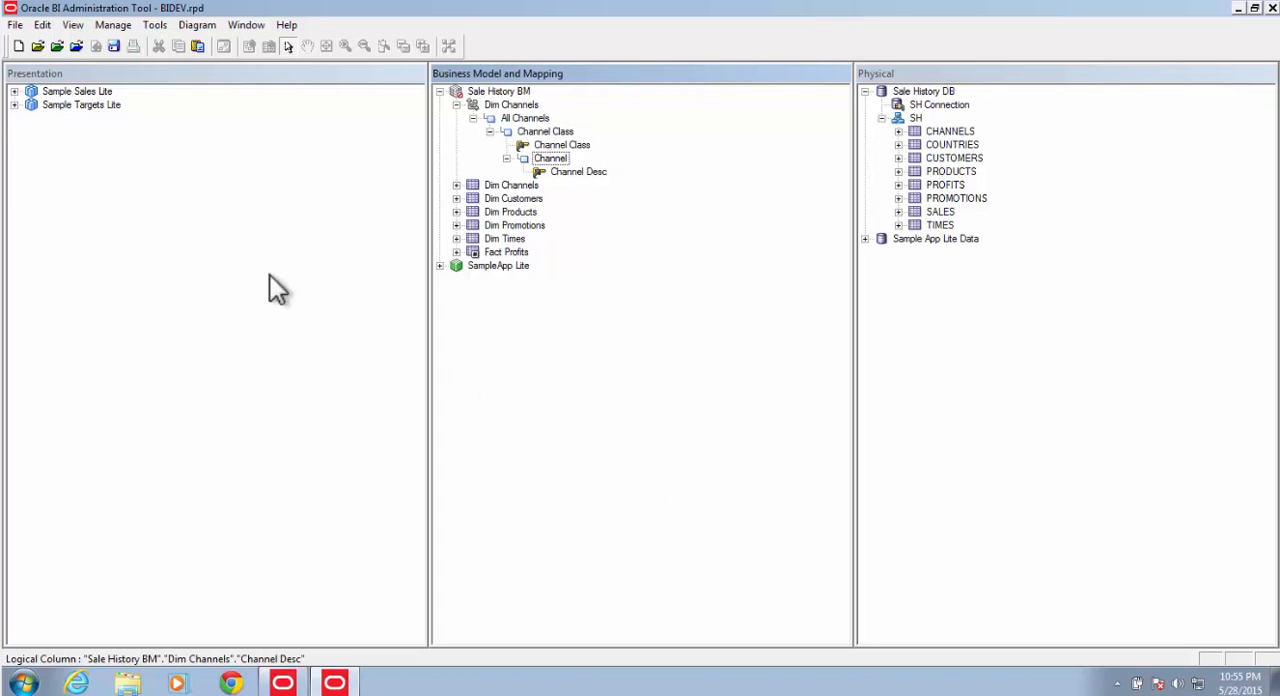
Step: Save the repository with a global consistency check, agree to save anyway, and close the Consistency Check Manager
click(114, 46)
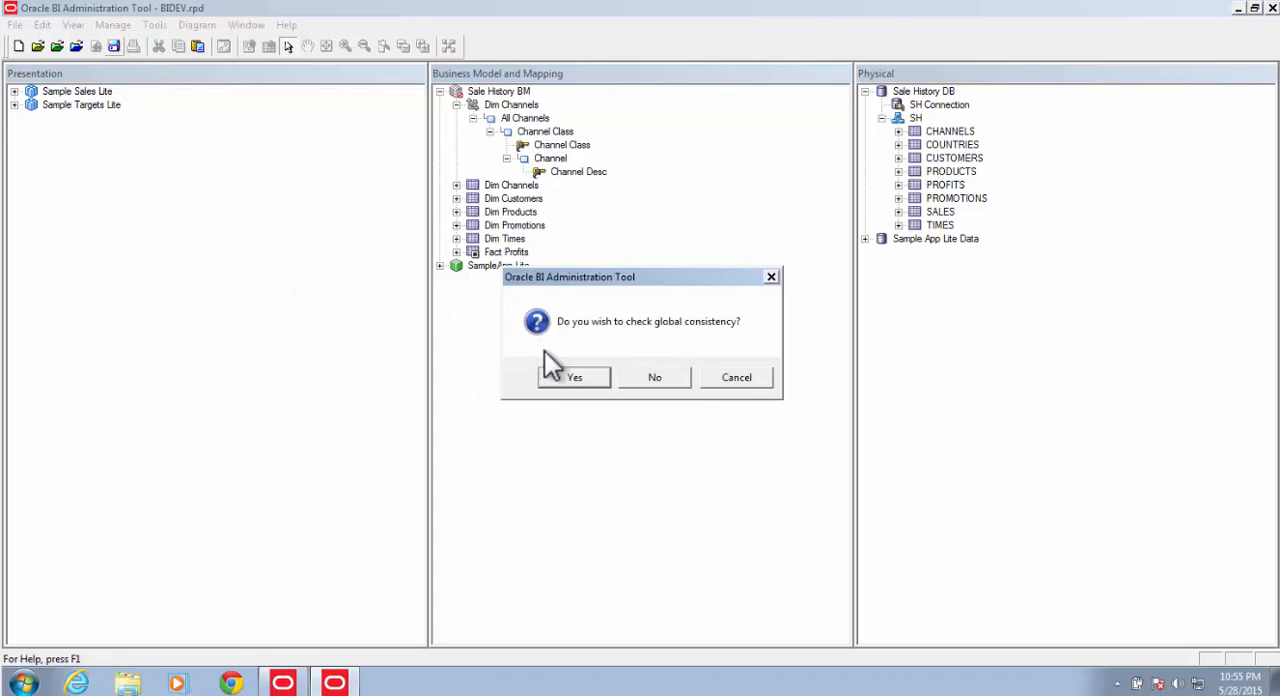
click(561, 374)
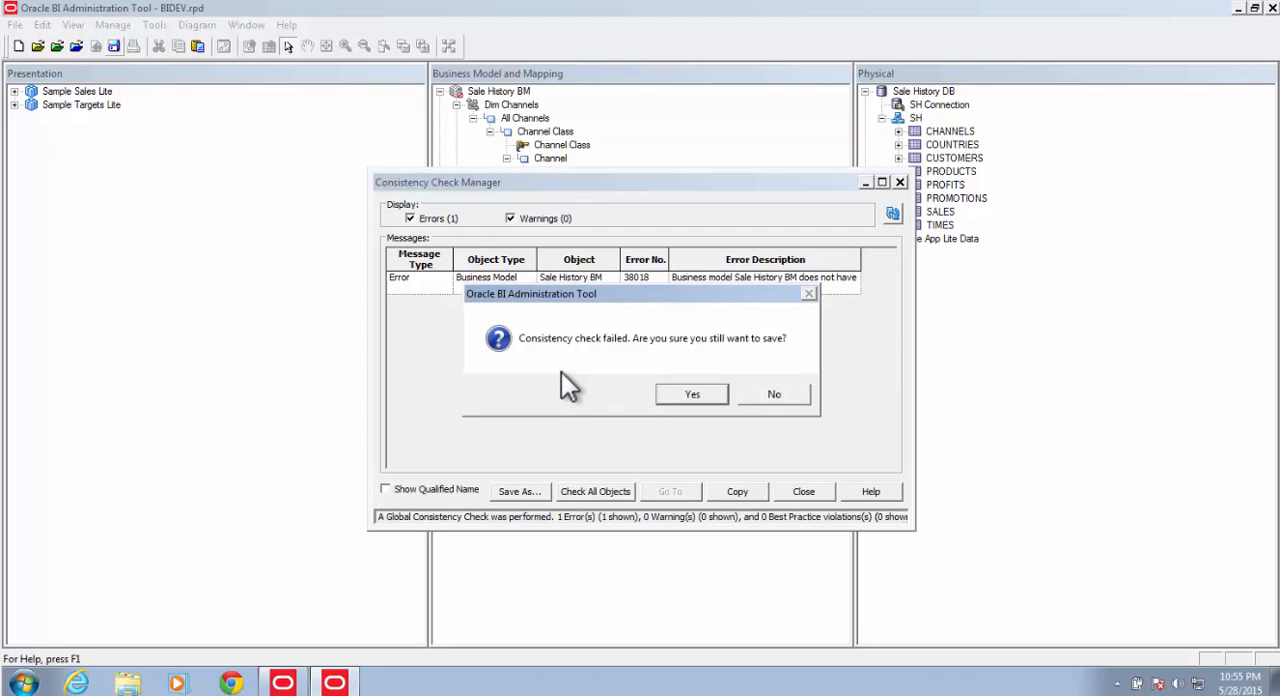
click(686, 395)
click(805, 492)
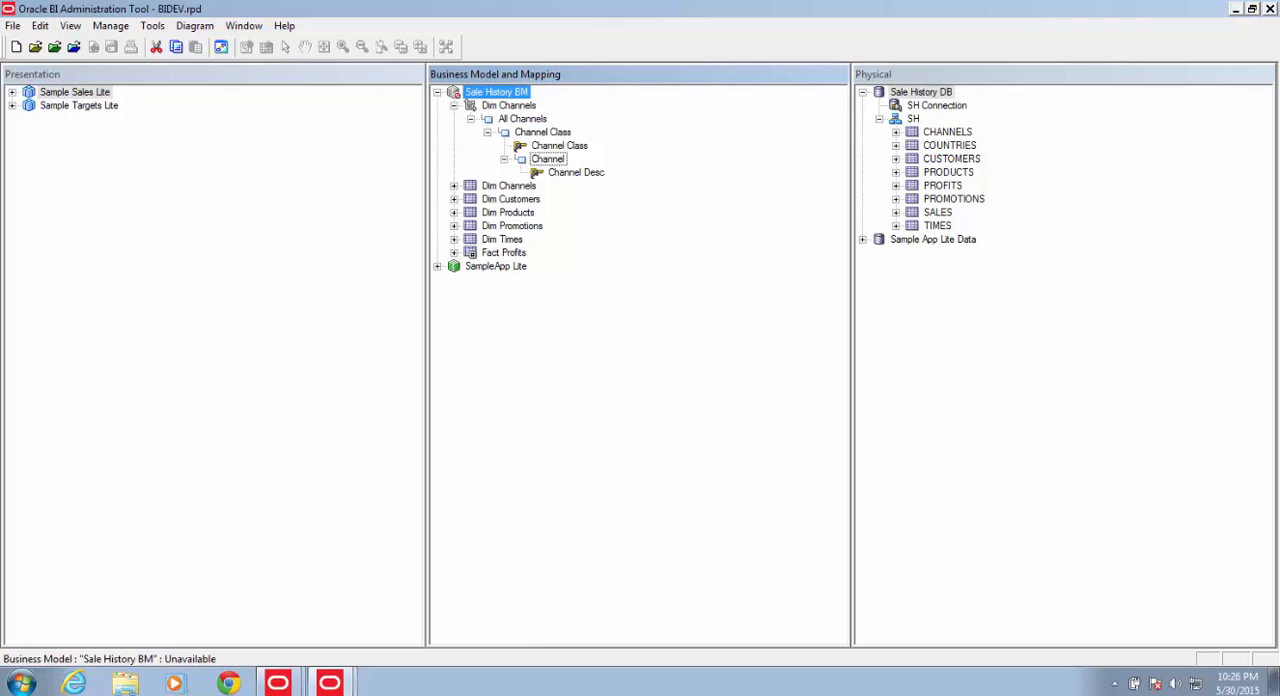
Step: Create a level-based logical dimension from the Dim Customers table and expand its levels
right_click(522, 199)
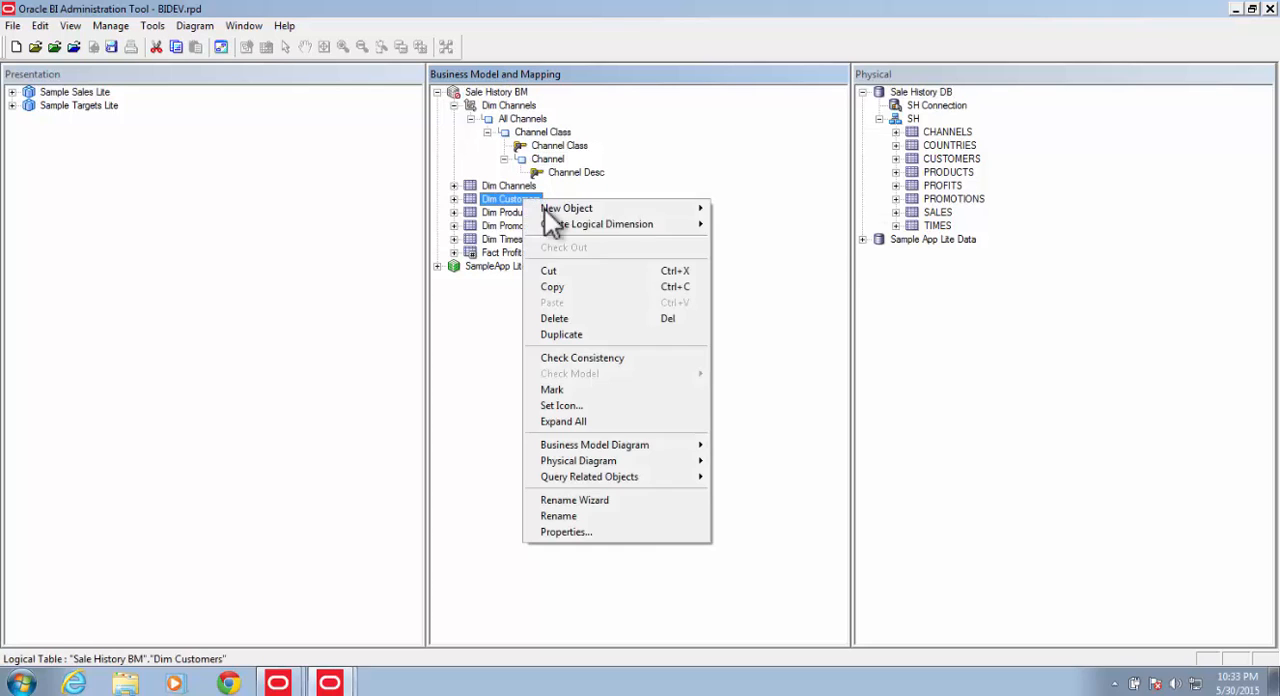
click(850, 220)
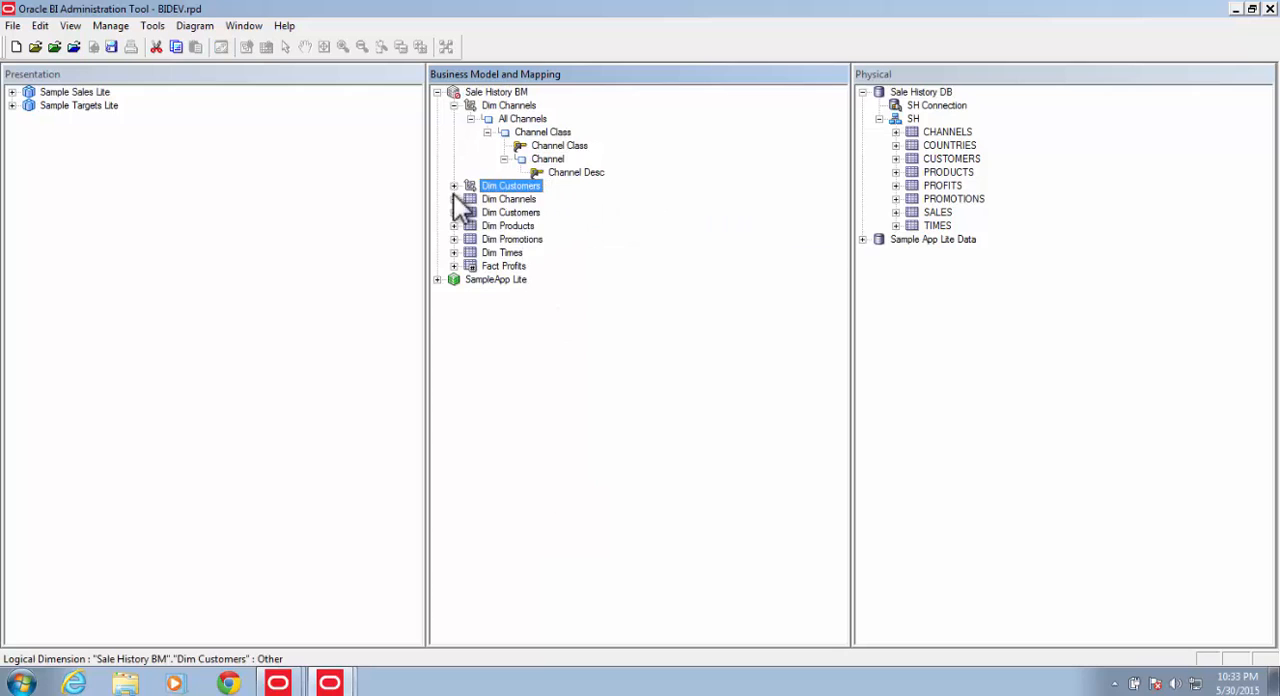
click(454, 187)
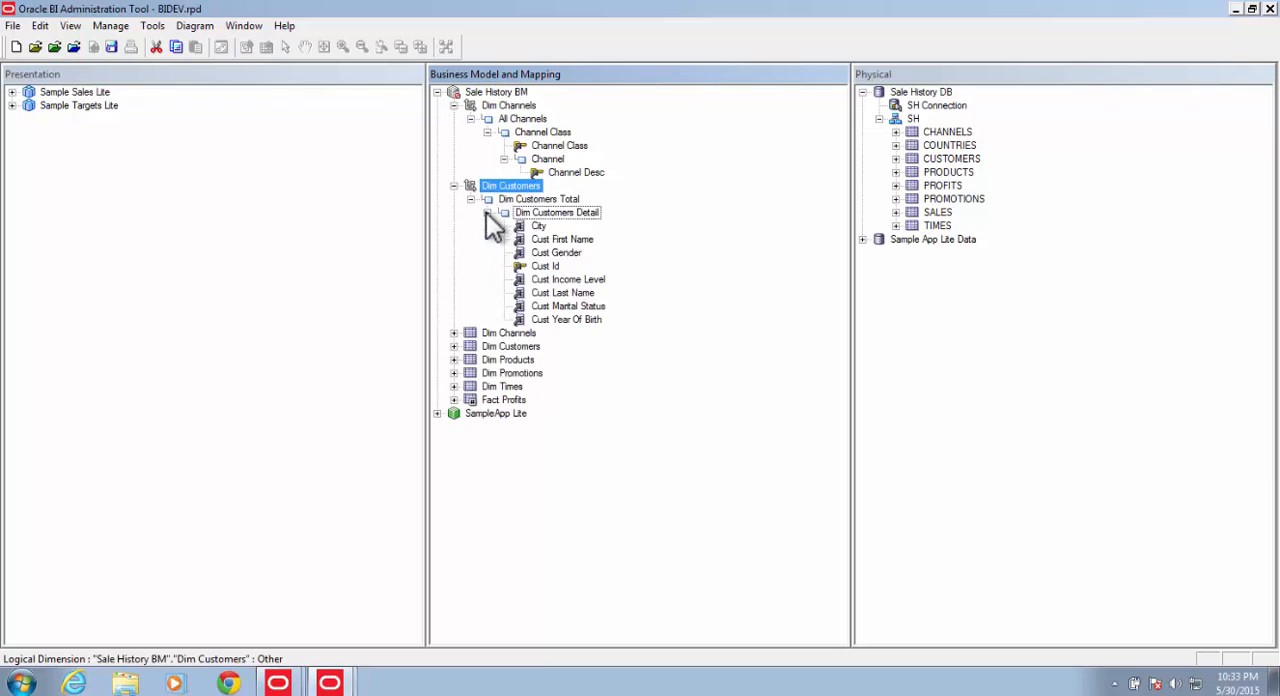
Step: Add a parent level named City above the Dim Customers Detail level
right_click(527, 205)
click(786, 221)
text(City)
key(Return)
Step: Add a Country level above City and a Region level above Country in the Dim Customers hierarchy
right_click(527, 212)
click(760, 221)
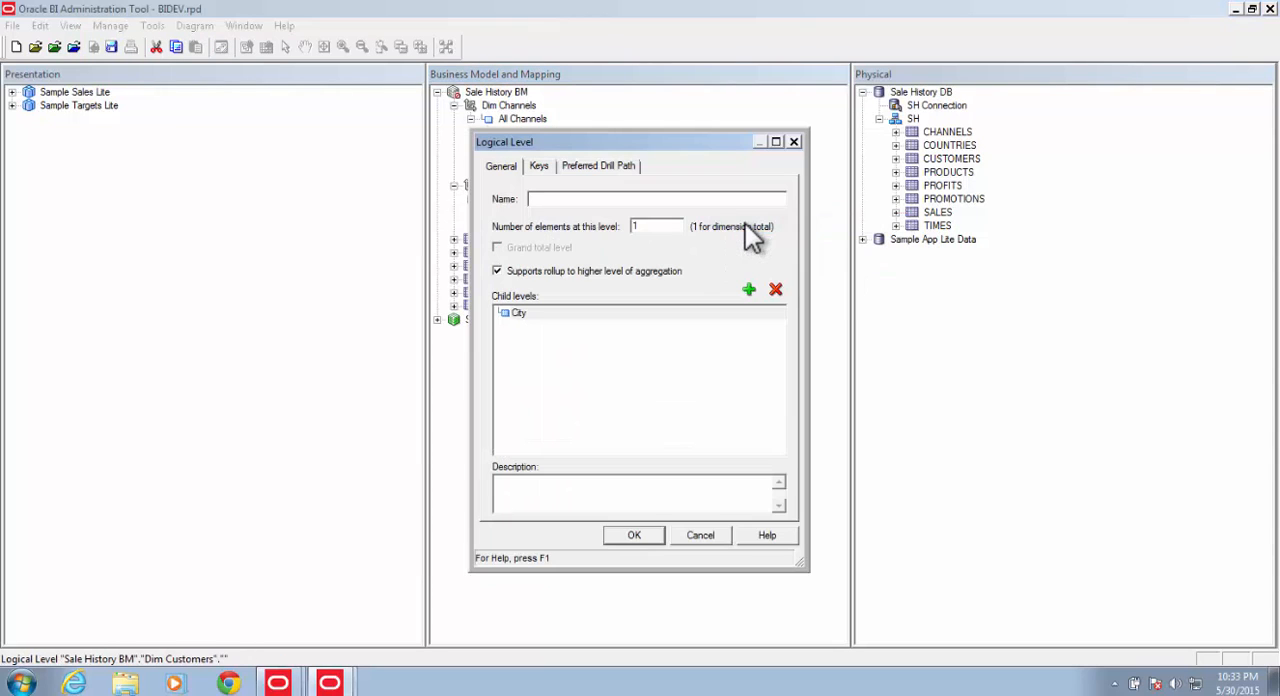
text(Country)
key(Return)
right_click(528, 212)
click(738, 222)
text(Region)
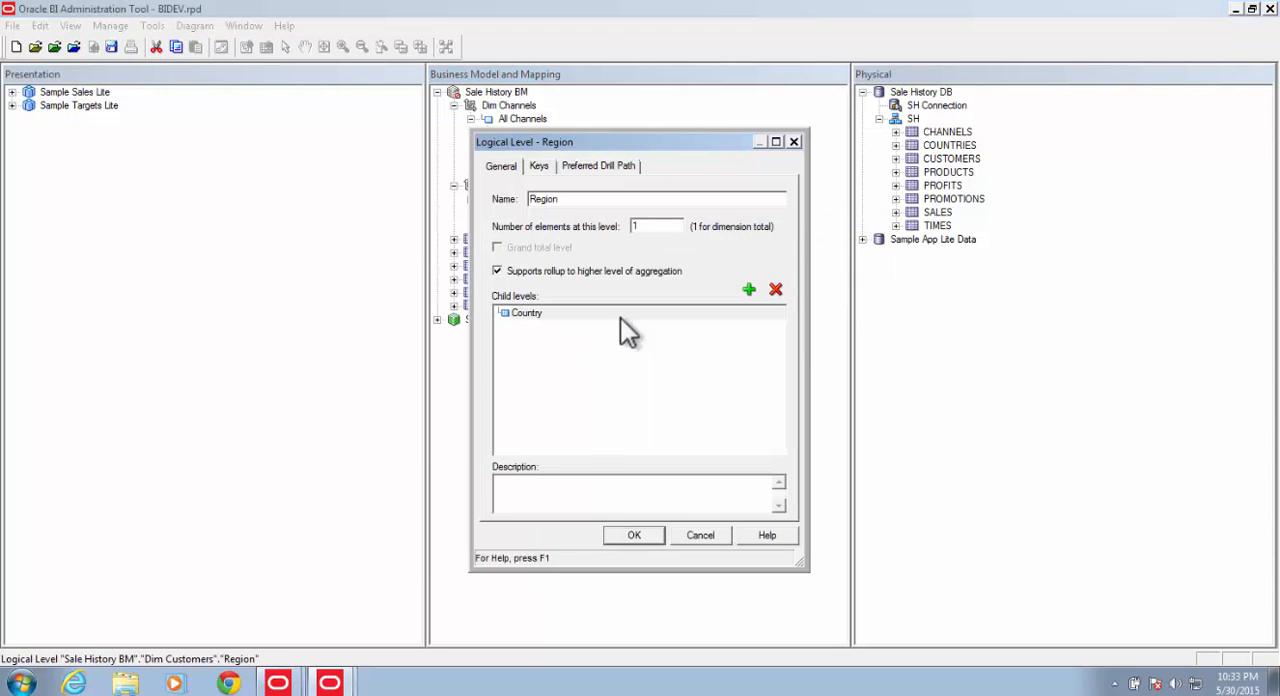
key(Return)
Step: Assign the Region, Country and City columns to their matching levels in the Dim Customers hierarchy
click(504, 226)
click(454, 386)
drag(510, 415, 526, 213)
drag(510, 441, 546, 240)
click(506, 467)
drag(587, 293, 553, 267)
Step: Delete every column except Cust Id from the Dim Customers Detail level
click(616, 307)
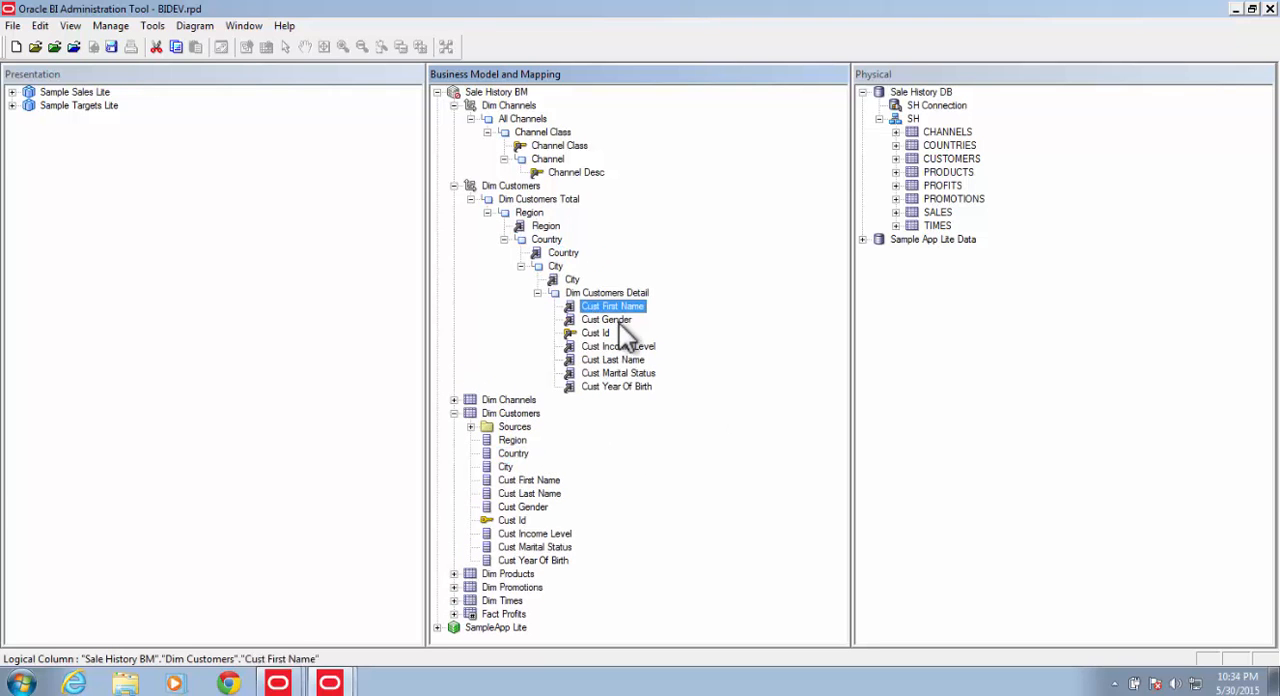
ctrl+click(617, 320)
ctrl+click(618, 347)
ctrl+click(618, 360)
ctrl+click(619, 374)
ctrl+click(619, 388)
right_click(619, 389)
Step: Create logical level keys from the City, Country and Region columns of the Dim Customers hierarchy
right_click(577, 278)
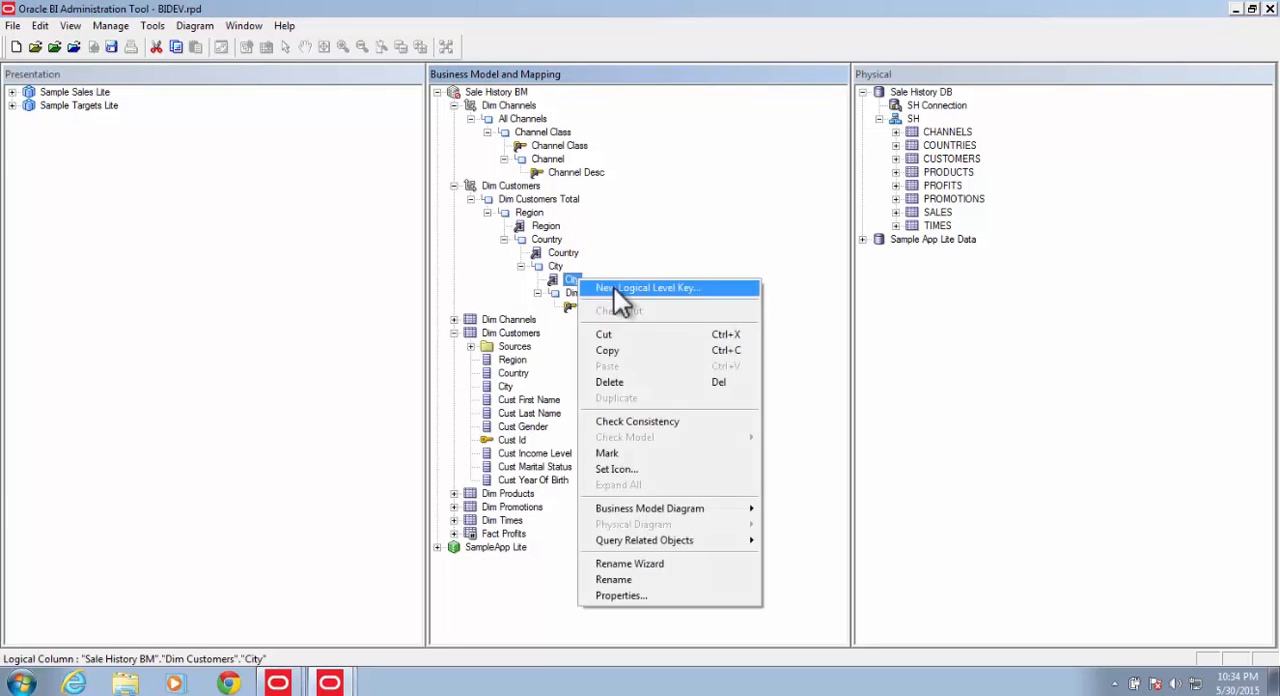
click(614, 288)
click(635, 483)
right_click(567, 250)
click(606, 260)
click(635, 483)
right_click(549, 228)
click(590, 239)
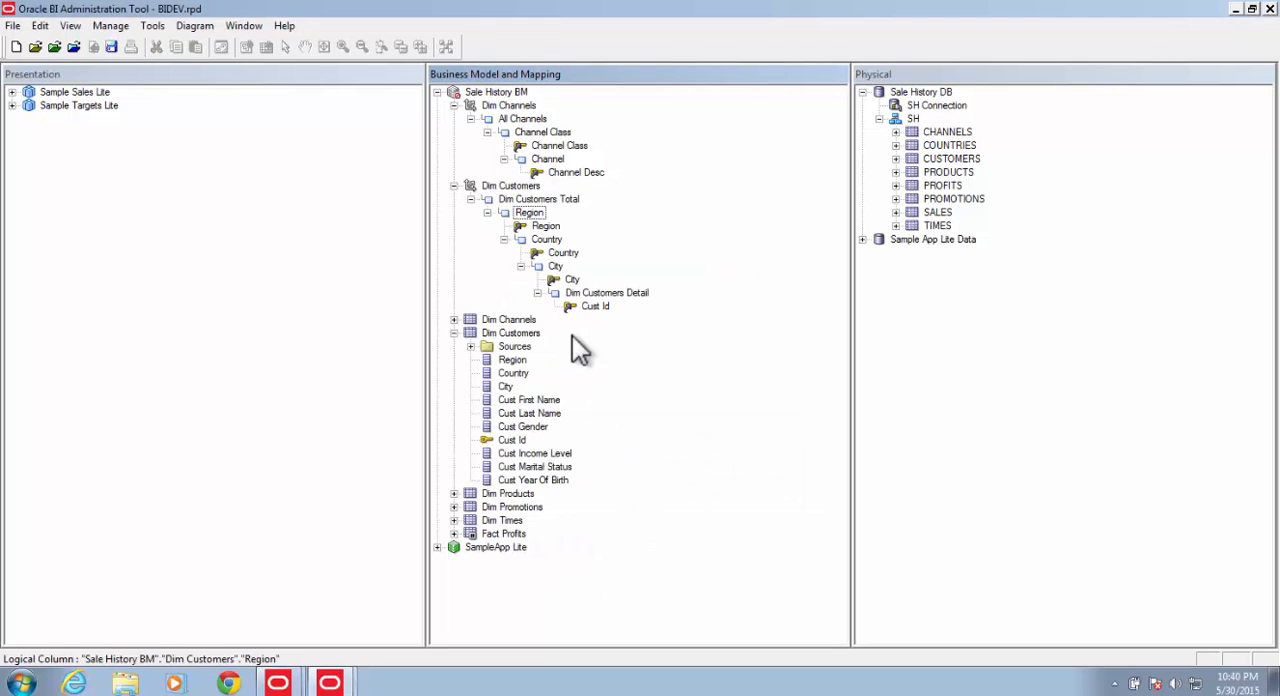
Step: Set the number of elements at the Region level, and set the Country level's number of elements to 10
double_click(529, 212)
click(634, 535)
double_click(546, 239)
text(10)
drag(645, 227, 667, 297)
click(640, 535)
Step: Set the number of elements at the City level to 100 and enter the element count for the Dim Customers Detail level
double_click(556, 266)
text(100)
click(636, 534)
double_click(597, 293)
click(650, 223)
text(000)
click(640, 534)
Step: Rename the Dim Customers Detail level as Customer
click(627, 292)
key(Delete)
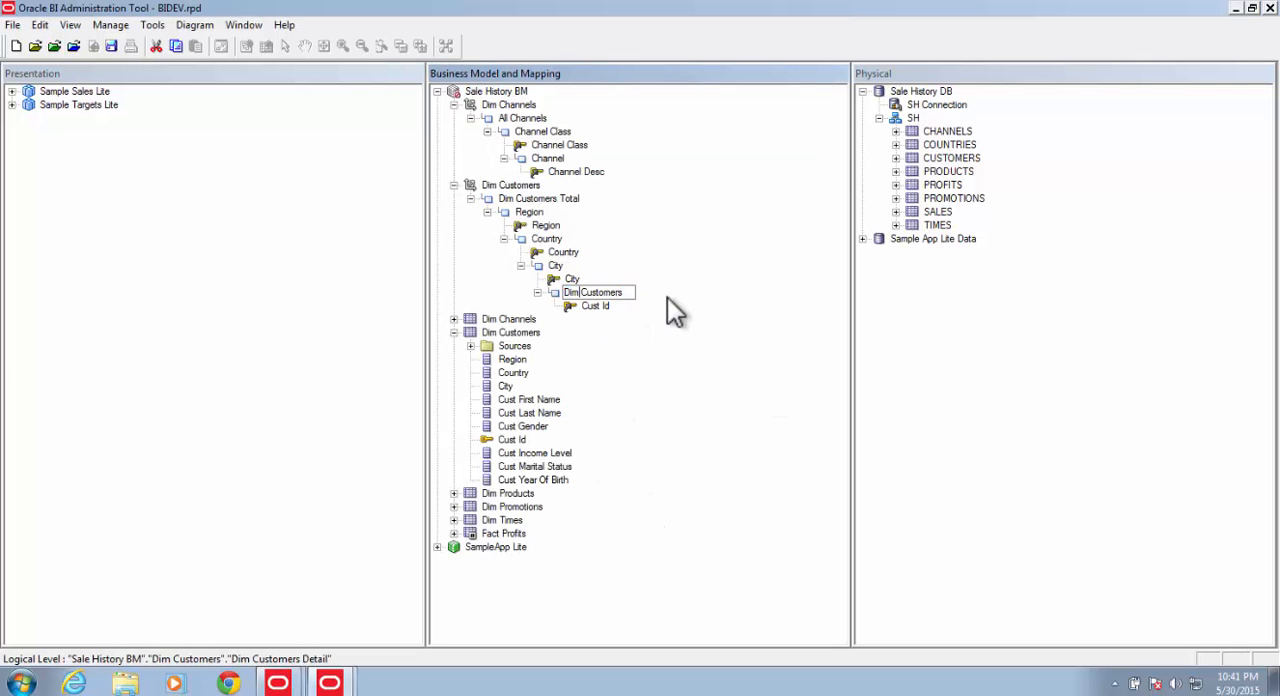
key(ctrl+Left)
key(BackSpace)
key(BackSpace)
key(BackSpace)
key(BackSpace)
key(End)
key(BackSpace)
key(Return)
Step: Rename the Dim Customers Total level as All Customers
click(537, 202)
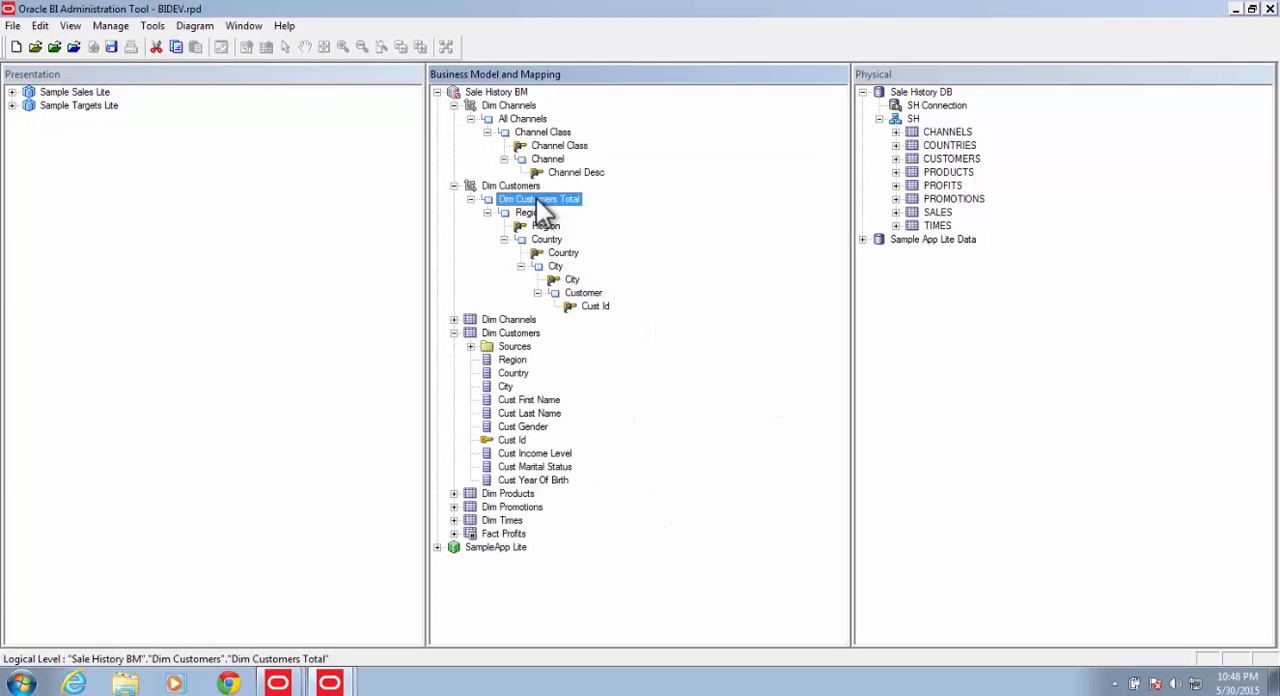
click(537, 200)
drag(515, 200, 371, 205)
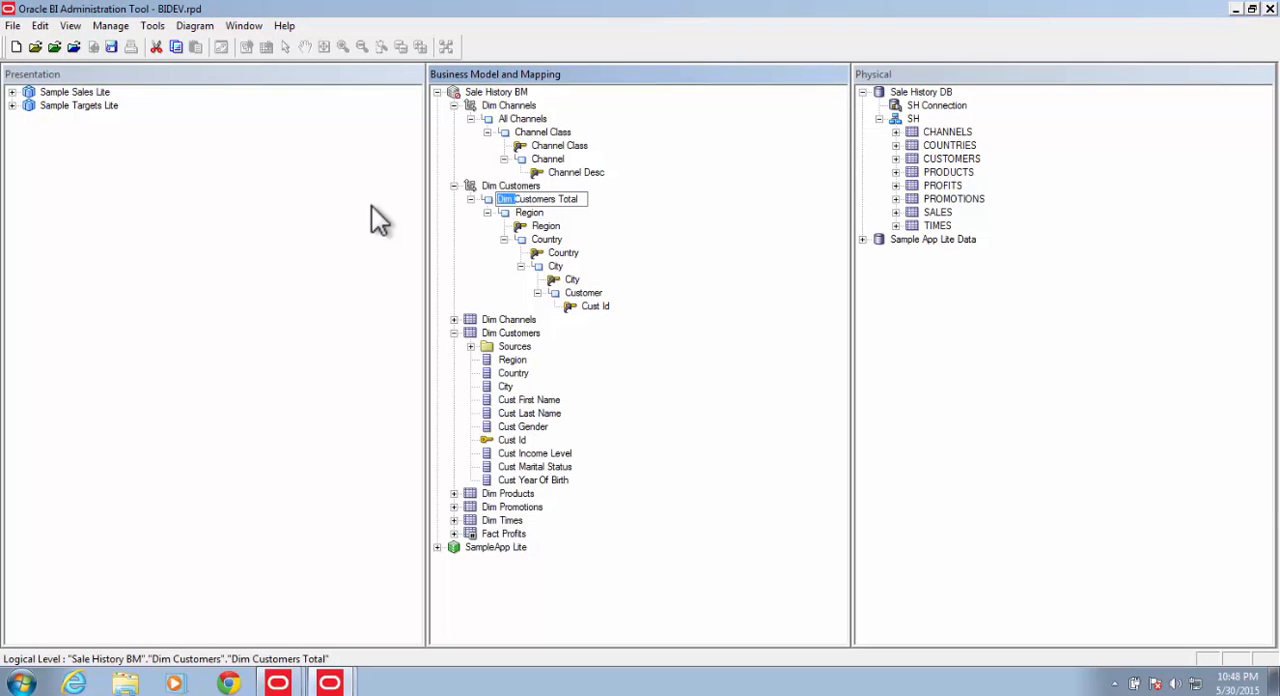
text(All)
key(End)
key(BackSpace)
key(BackSpace)
key(BackSpace)
key(BackSpace)
key(BackSpace)
key(BackSpace)
click(599, 361)
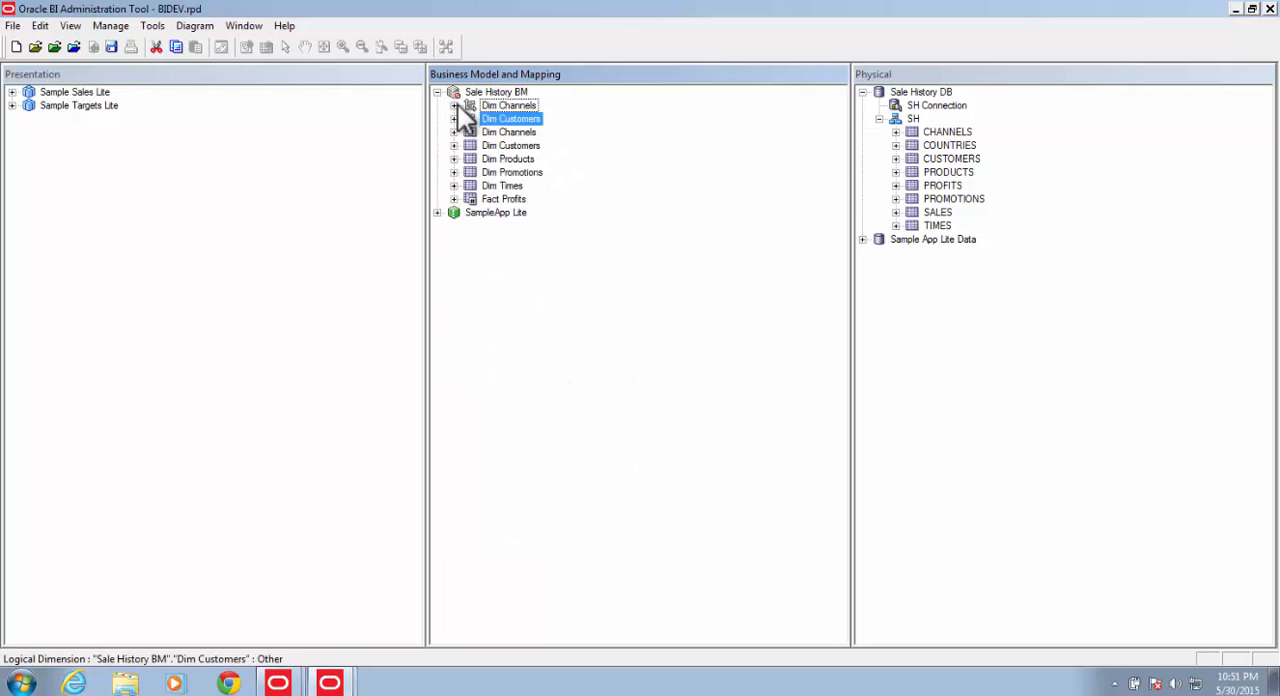
Step: Create a level-based logical dimension from the Dim Products table and rename it as Dim Products
right_click(508, 159)
click(780, 183)
click(530, 132)
click(530, 132)
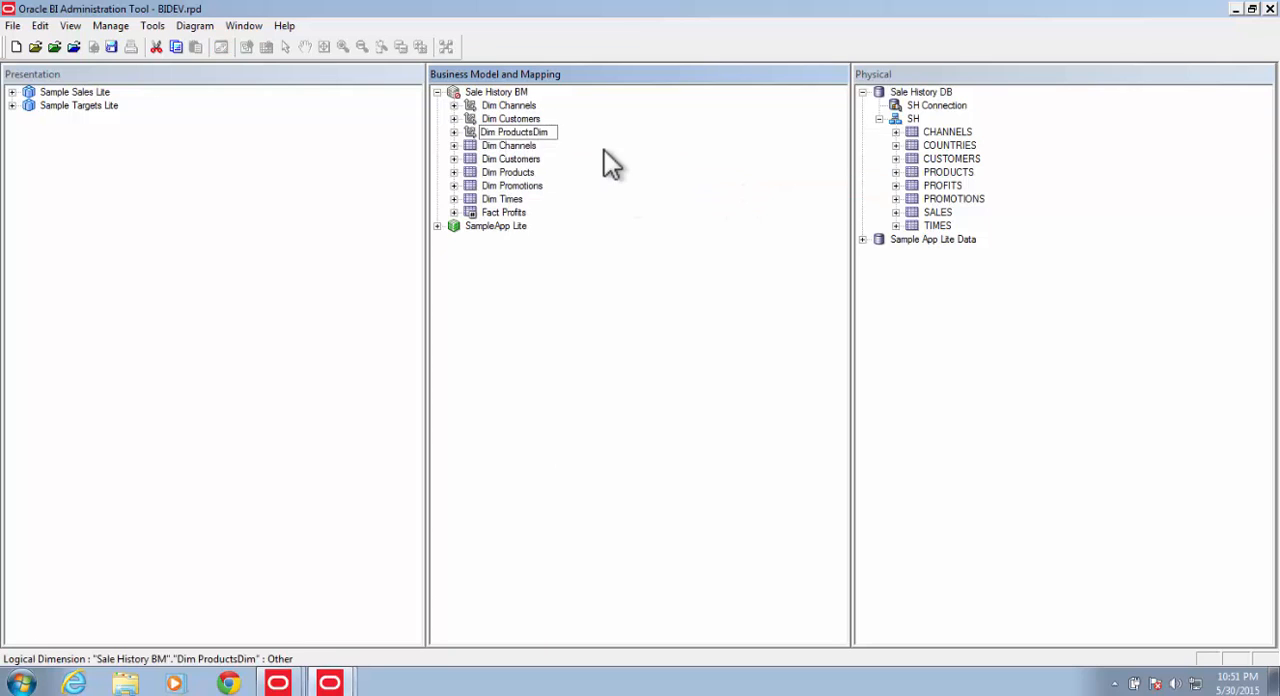
key(BackSpace)
key(BackSpace)
key(BackSpace)
Step: Expand the Dim Products hierarchy and add a parent level named Sub Category above Dim Products Detail
click(454, 132)
click(471, 145)
click(487, 159)
right_click(541, 158)
mouse_move(577, 170)
click(767, 164)
text(Sub Category)
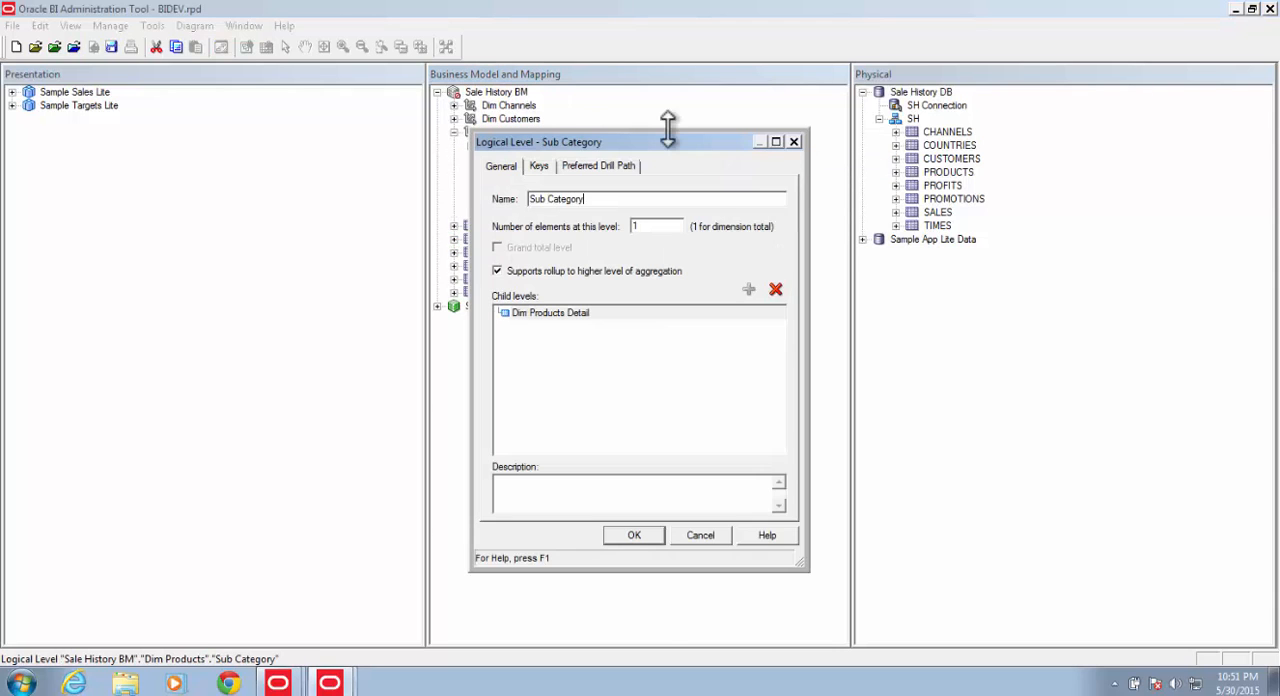
key(Return)
Step: Add a parent level named Prod Category above the Sub Category level of Dim Products
right_click(545, 159)
mouse_move(620, 167)
click(770, 167)
text(Prod Category)
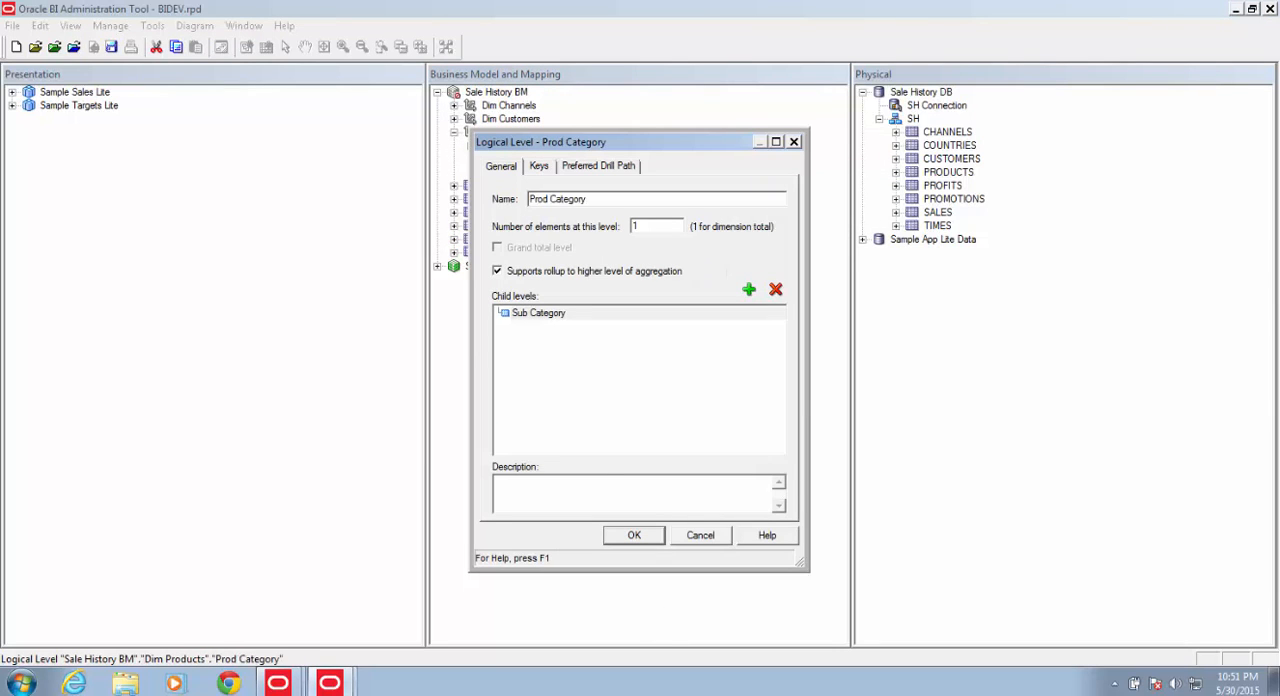
key(Return)
Step: Move the Prod Category column to the Prod Category level and the Prod Subcategory column to the Sub Category level
click(521, 186)
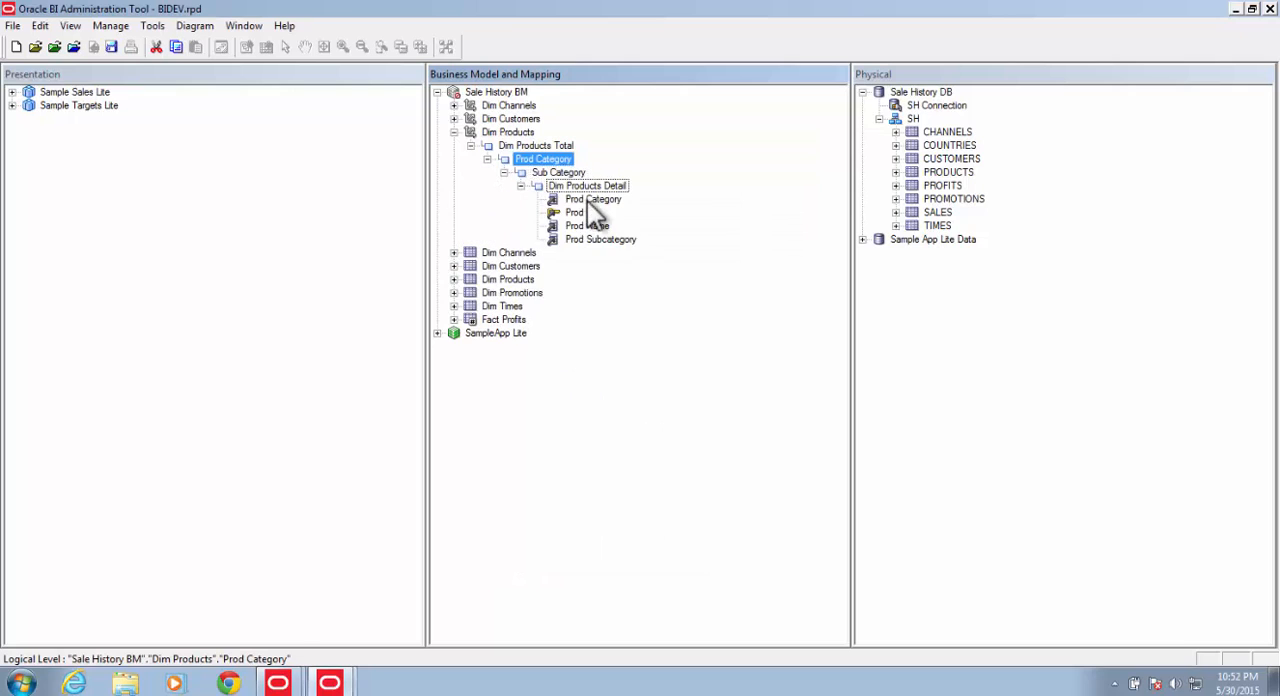
drag(582, 196, 545, 159)
drag(590, 239, 560, 186)
Step: Rename the Dim Products Total level as All Products
click(537, 146)
click(536, 145)
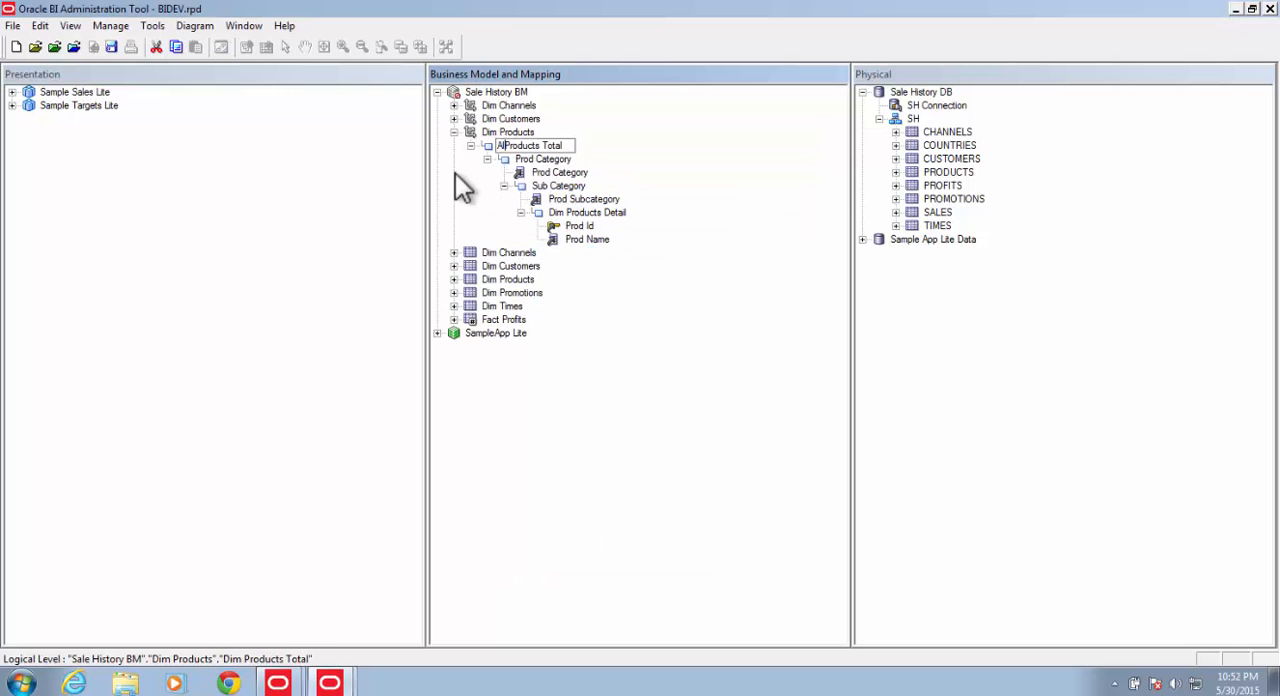
text(All Products)
key(Return)
Step: Rename the Dim Products Detail level as Product
click(578, 214)
click(571, 213)
drag(567, 213, 399, 206)
key(BackSpace)
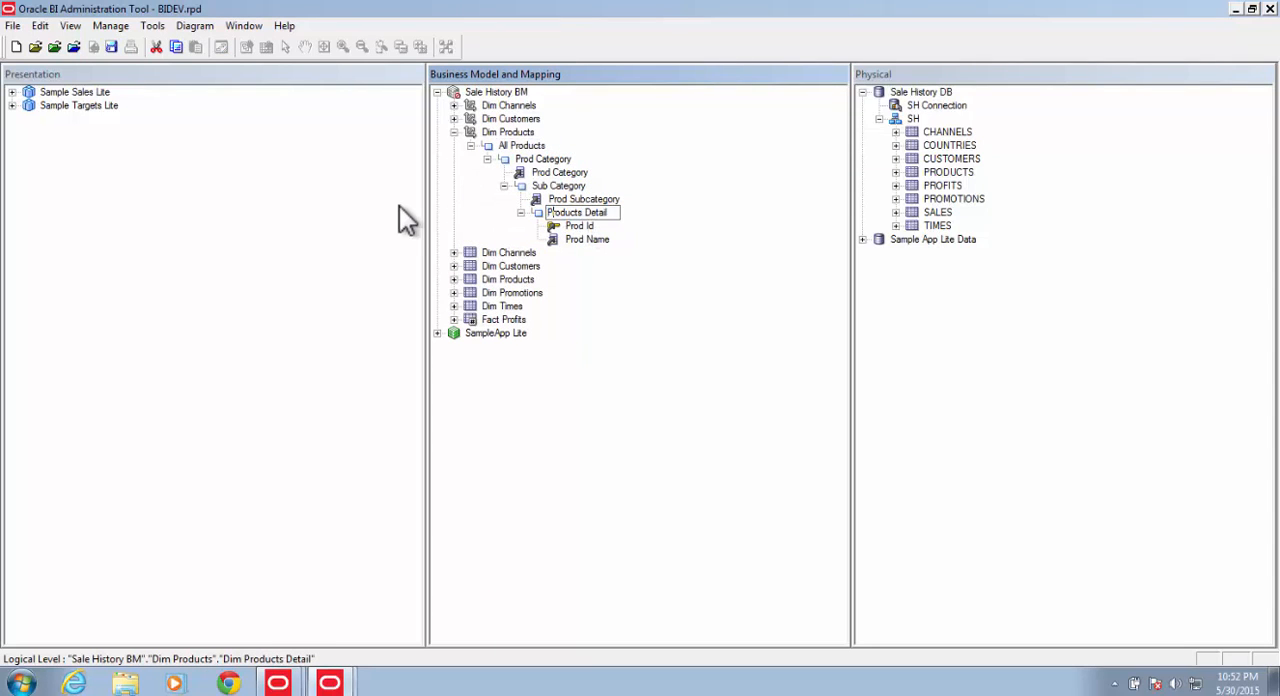
key(End)
key(BackSpace)
key(BackSpace)
key(BackSpace)
key(BackSpace)
key(BackSpace)
key(BackSpace)
key(BackSpace)
key(BackSpace)
Step: Create logical level keys from the Prod Category, Prod Subcategory and Prod Name columns of the Dim Products hierarchy
right_click(561, 173)
click(626, 463)
click(640, 481)
right_click(583, 199)
click(640, 463)
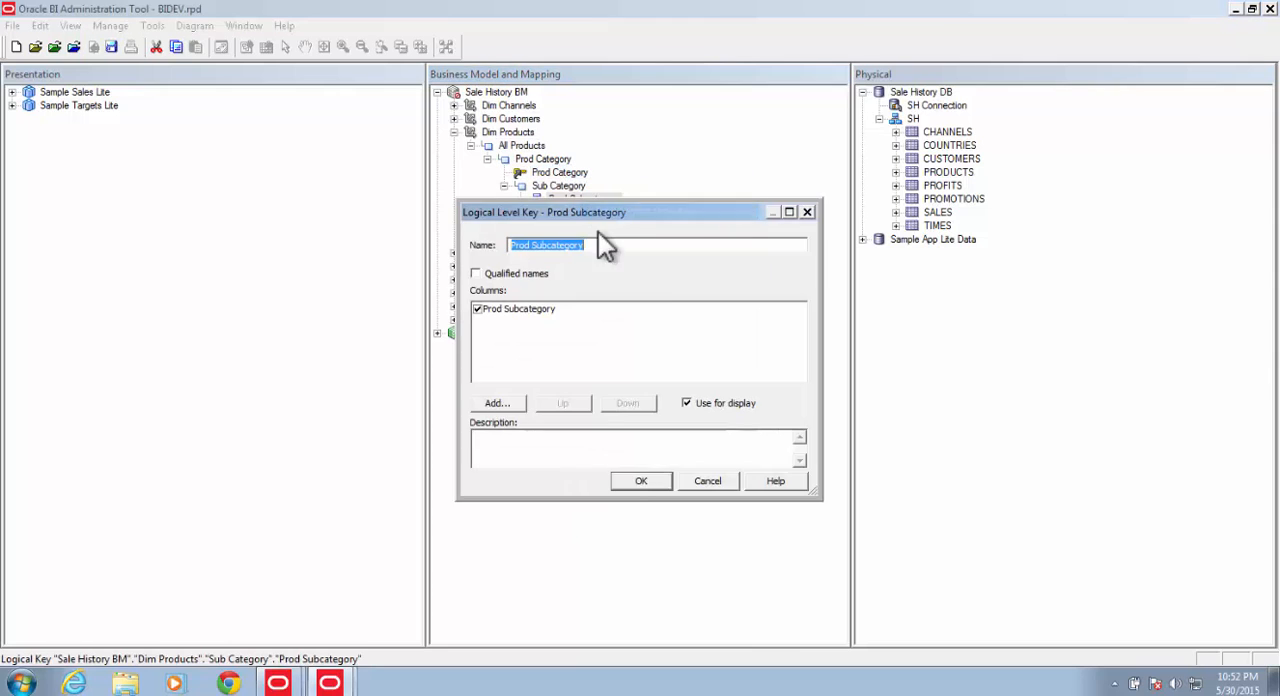
click(640, 481)
right_click(574, 239)
click(636, 503)
click(640, 481)
Step: Delete the Prod Id column from the Product level of the hierarchy
right_click(577, 226)
click(604, 305)
click(671, 381)
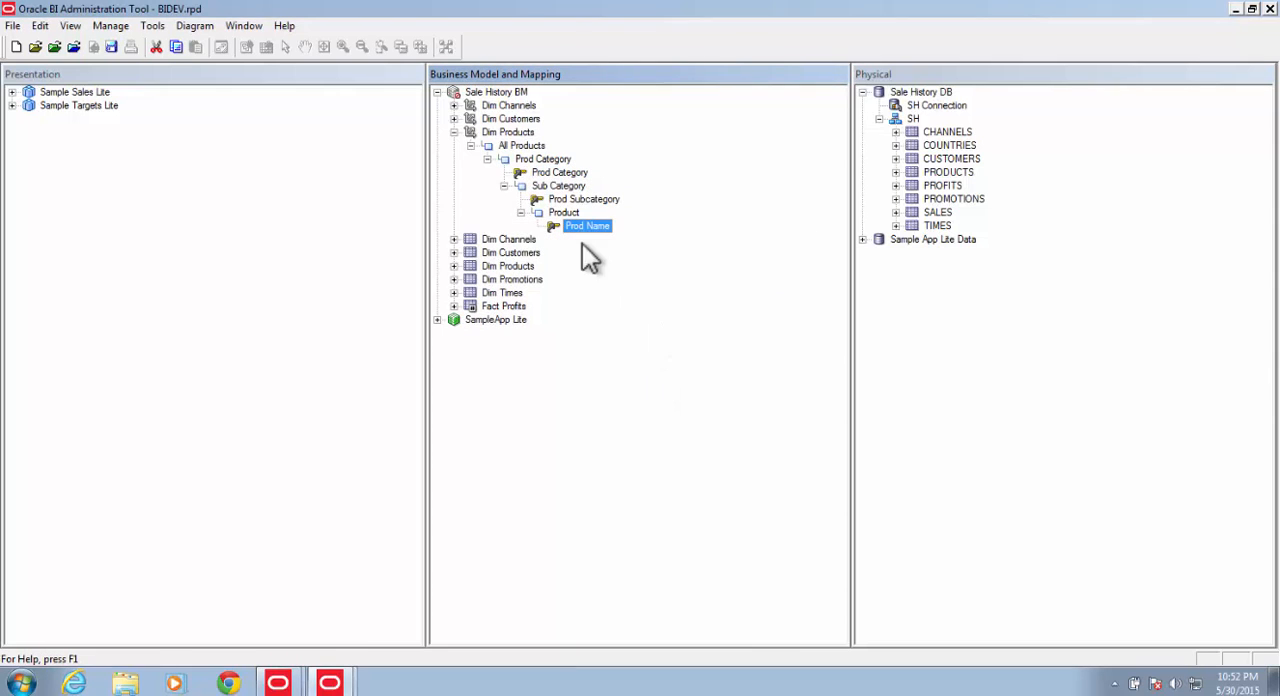
Step: Set the number of elements at the Prod Category, Sub Category and Product levels
double_click(543, 161)
click(636, 534)
double_click(557, 187)
drag(645, 228, 494, 229)
click(634, 535)
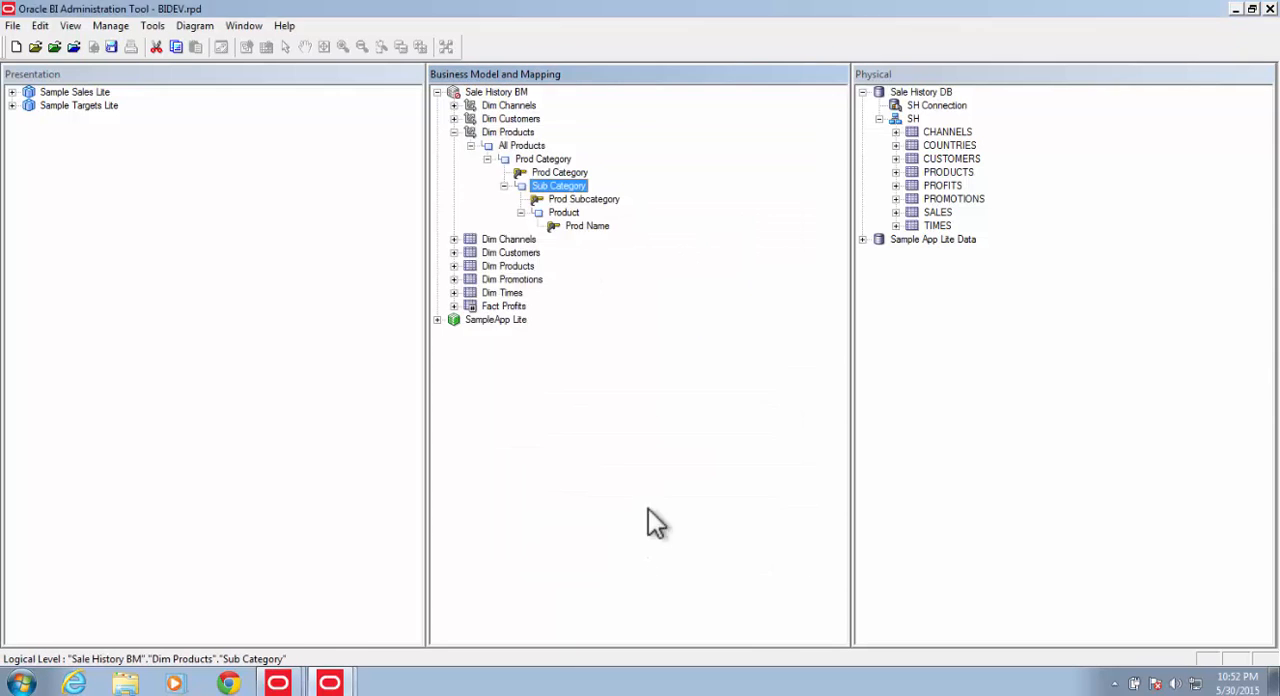
double_click(563, 212)
click(634, 535)
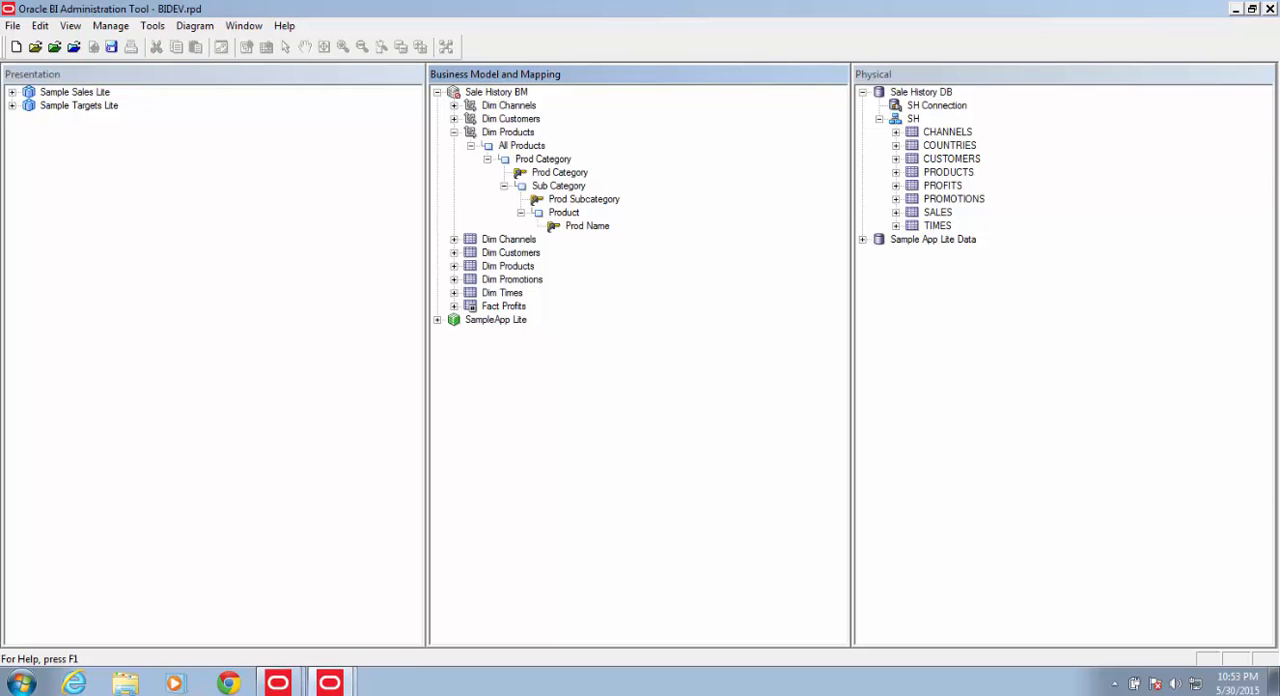
Step: Create a level-based logical dimension from the Dim Promotions table and rename it as Dim Promotions
right_click(508, 281)
mouse_move(600, 305)
click(756, 308)
click(553, 241)
click(555, 242)
key(BackSpace)
key(BackSpace)
key(BackSpace)
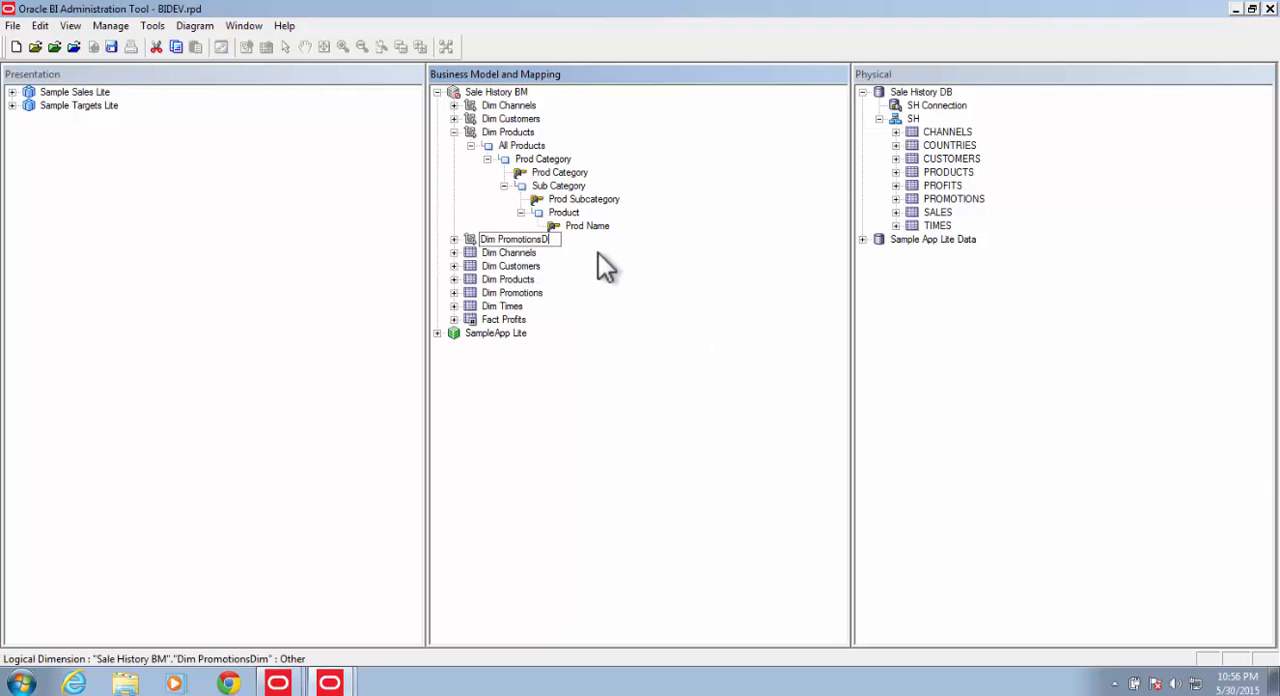
Step: Expand the Dim Promotions hierarchy and add a parent level named Sub Category above Dim Promotions Detail
click(454, 240)
click(471, 253)
click(487, 267)
right_click(575, 268)
mouse_move(608, 283)
click(785, 280)
text(Sub Category)
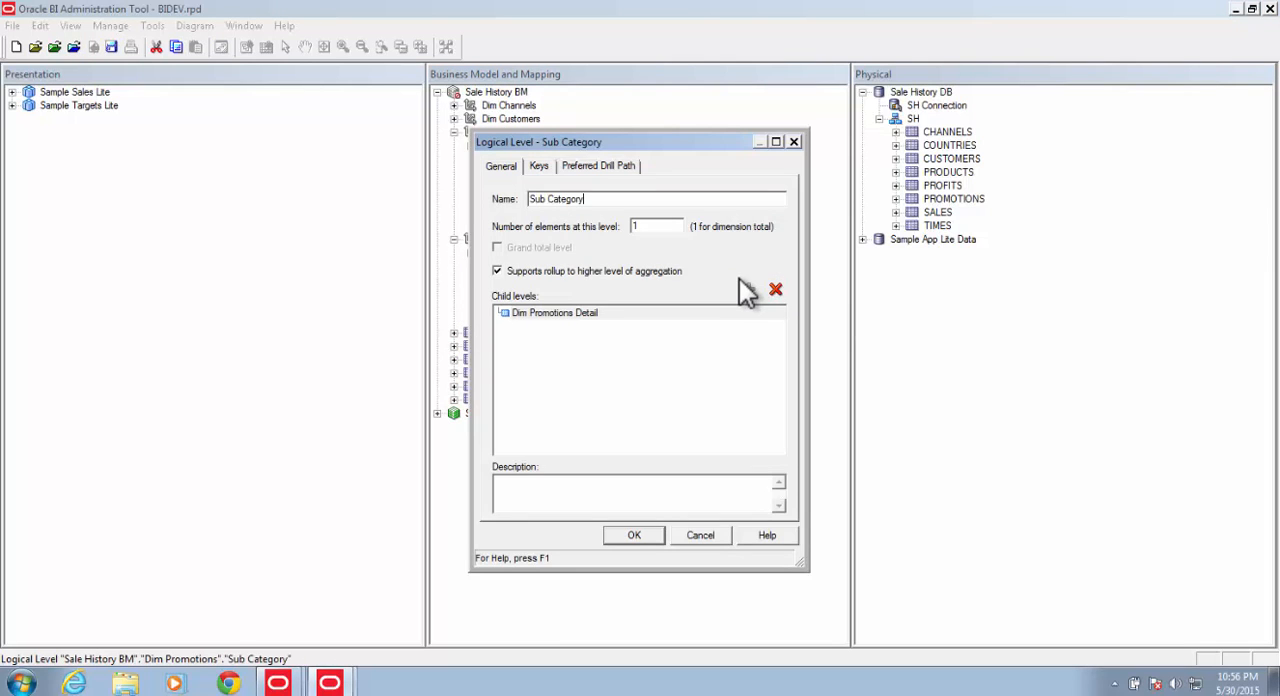
key(Return)
Step: Add a parent level named Promo Category above the Sub Category level of Dim Promotions and expand the levels beneath it
right_click(556, 267)
click(750, 278)
text(Promo Category)
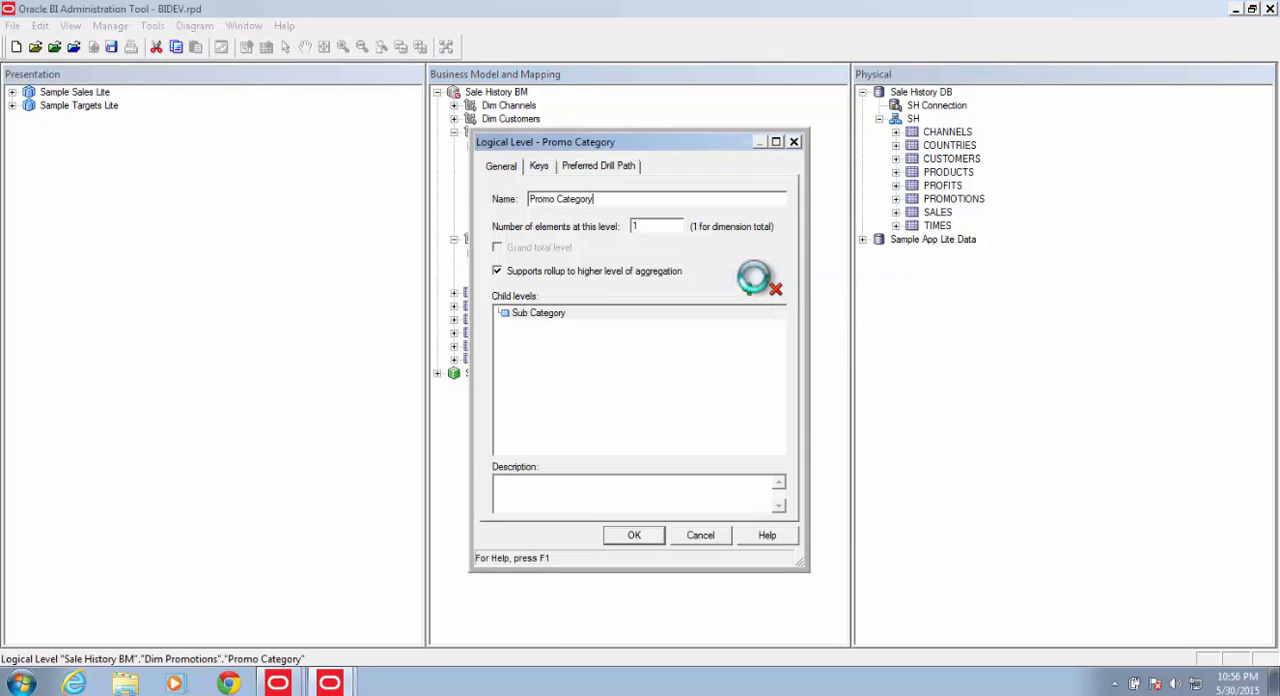
click(648, 534)
click(504, 280)
click(521, 293)
Step: Rename the Dim Promotions Total level as All Promotions
click(520, 254)
click(518, 254)
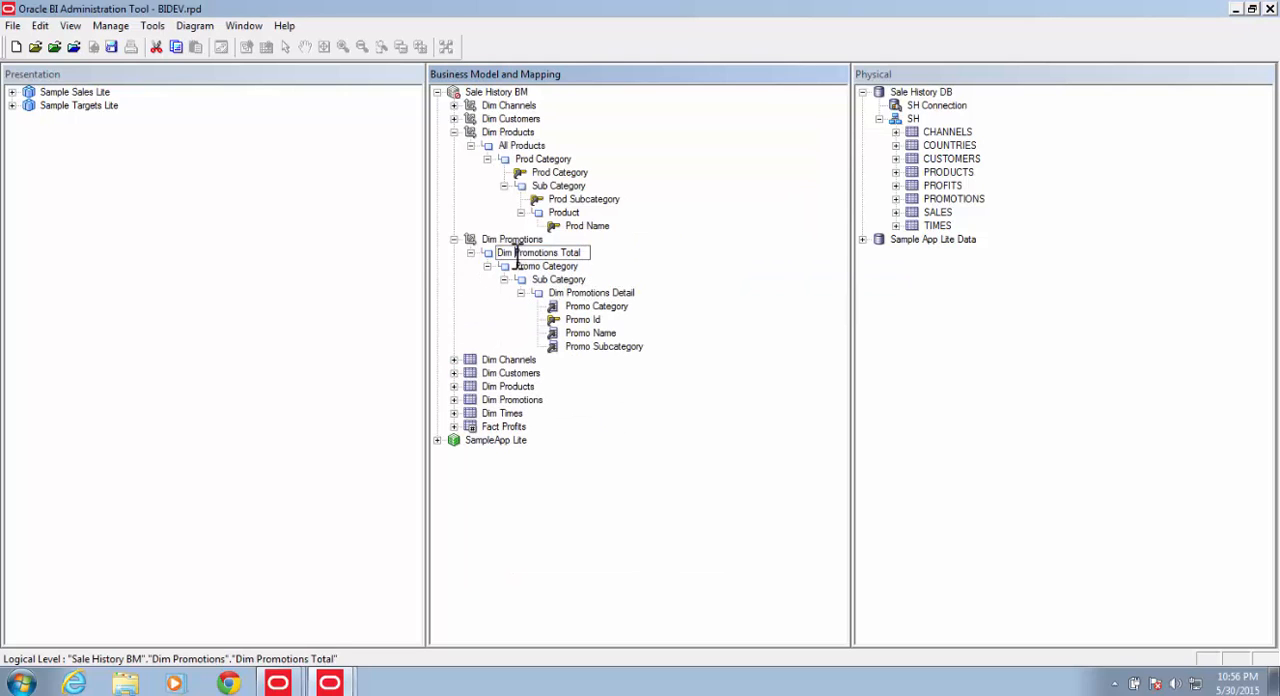
drag(516, 254, 426, 255)
text(All)
key(End)
key(BackSpace)
key(BackSpace)
key(BackSpace)
key(BackSpace)
key(BackSpace)
key(BackSpace)
Step: Rename the Dim Promotions Detail level as Promotion
click(578, 294)
click(570, 294)
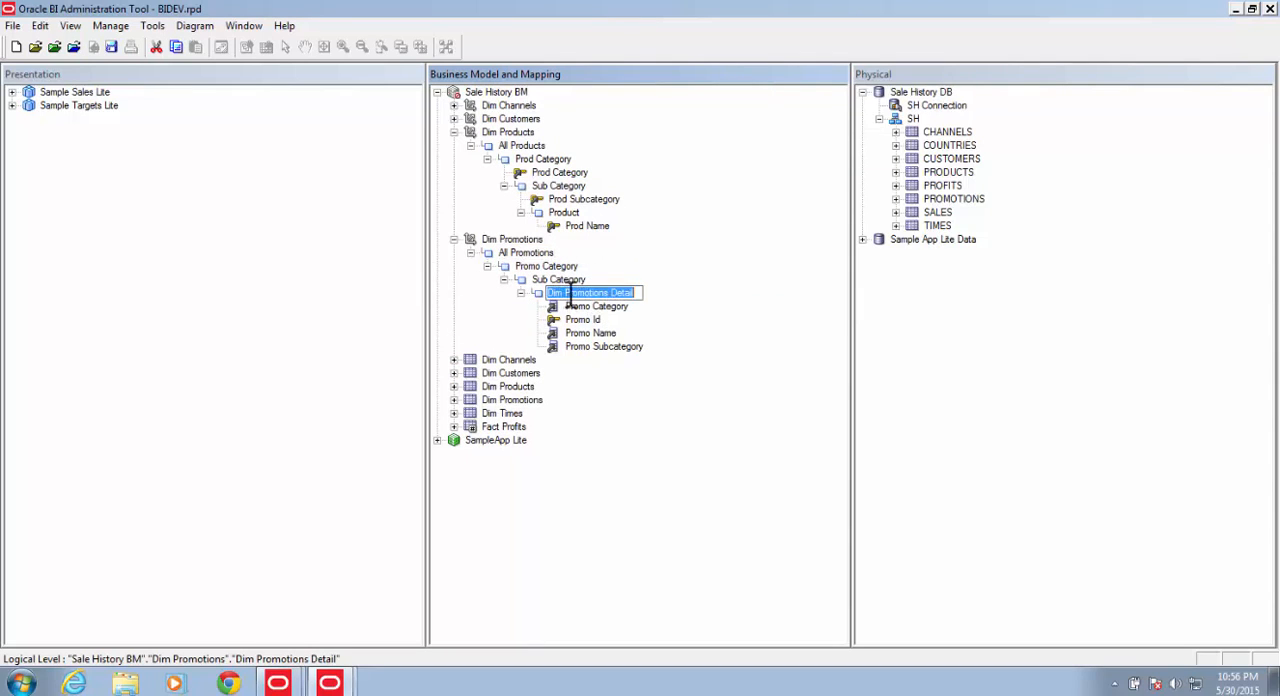
drag(566, 294, 348, 261)
key(Delete)
key(End)
key(BackSpace)
key(BackSpace)
key(BackSpace)
key(BackSpace)
key(BackSpace)
key(BackSpace)
key(BackSpace)
key(BackSpace)
Step: Move the Promo Category and Promo Subcategory columns to their matching levels and create a level key from Promo Name
drag(590, 307, 535, 268)
drag(597, 347, 562, 294)
right_click(582, 347)
click(645, 28)
click(655, 481)
Step: Delete the Promo Id column from the Promotion level
right_click(588, 336)
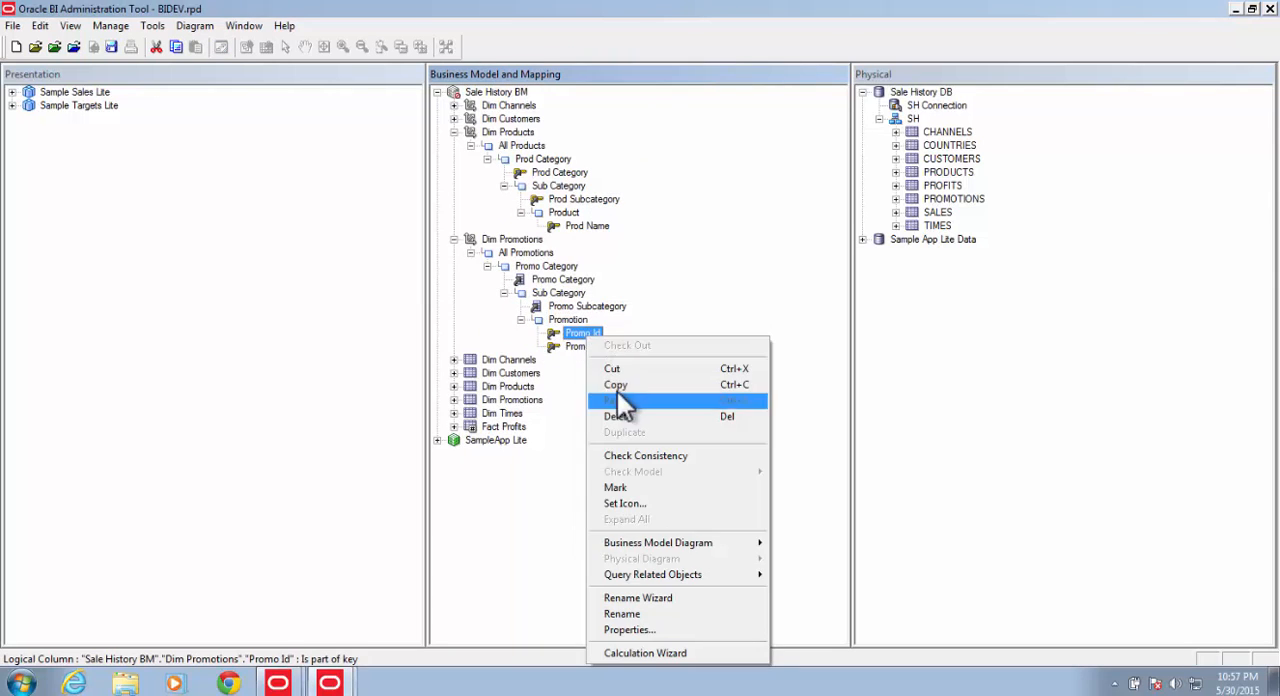
click(619, 416)
click(685, 402)
Step: Create logical level keys from Promo Subcategory and Promo Category in the Dim Promotions hierarchy
right_click(587, 305)
click(650, 314)
click(632, 484)
right_click(565, 282)
click(626, 291)
click(628, 485)
Step: Set the number of elements to 2 for Promo Category, 3 for Sub Category and 4 for Promotion
double_click(565, 266)
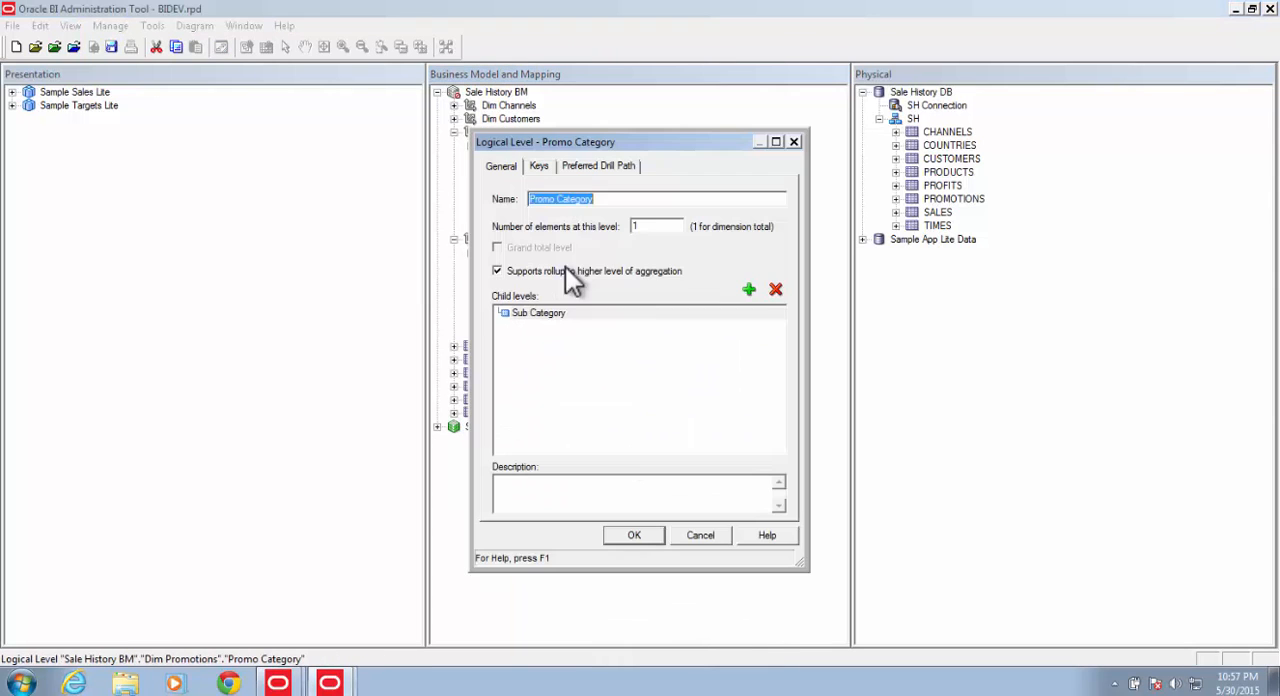
text(2)
drag(642, 228, 573, 223)
click(630, 534)
double_click(563, 293)
text(3)
click(638, 537)
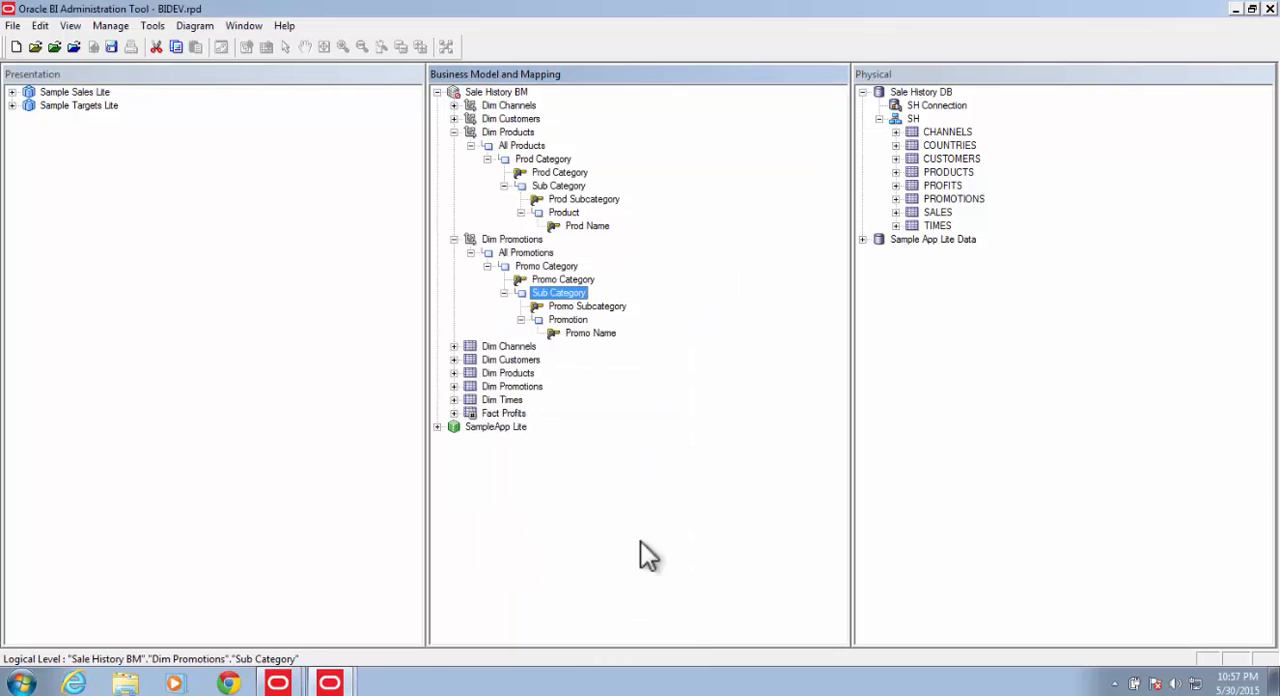
double_click(577, 319)
drag(654, 228, 651, 228)
text(4)
click(634, 535)
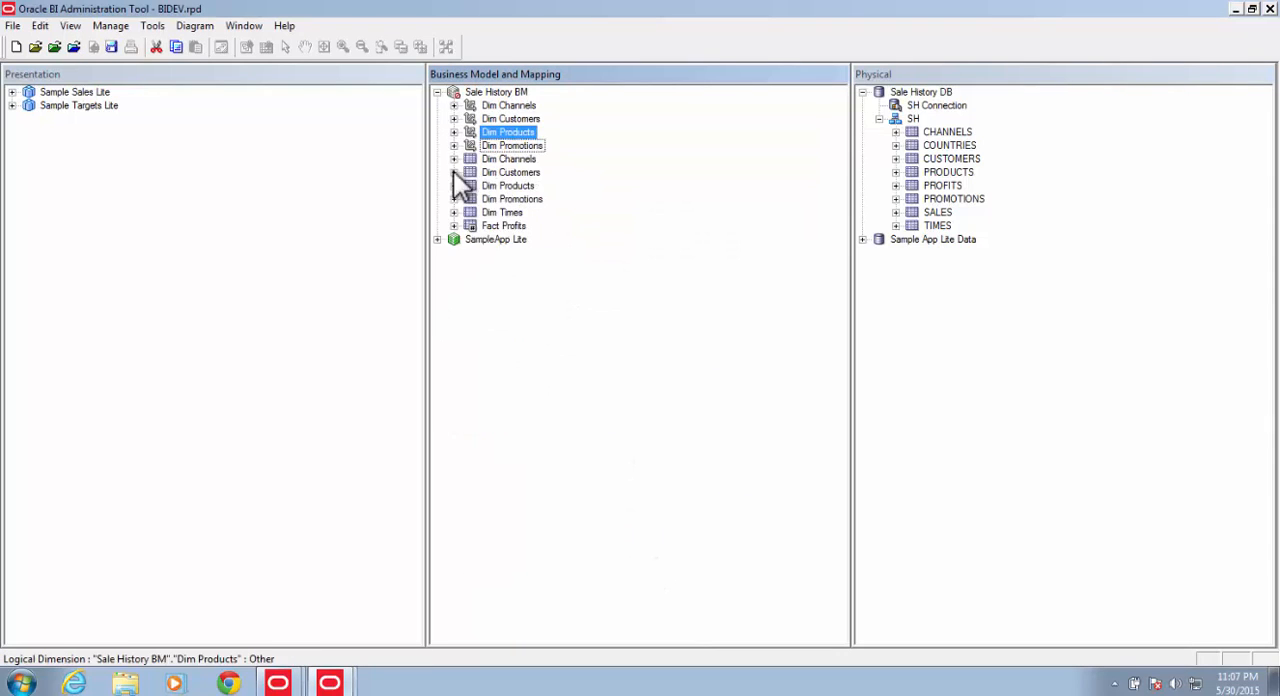
Step: Create a level-based logical dimension from the Dim Times table and rename it as Dim Times
right_click(500, 212)
click(745, 225)
click(529, 160)
click(529, 160)
click(548, 160)
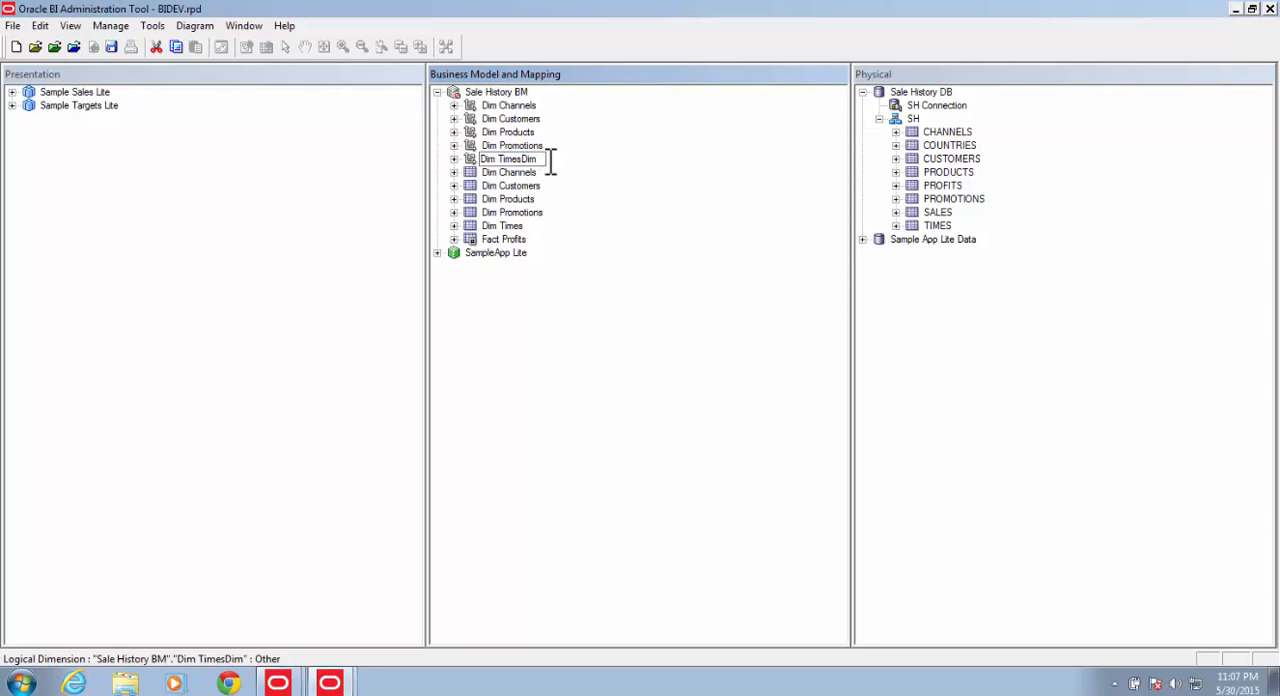
key(BackSpace)
key(BackSpace)
key(BackSpace)
Step: Expand the Dim Times hierarchy and add a parent level named Month above Dim Times Detail
click(454, 159)
click(470, 173)
click(487, 186)
right_click(550, 183)
click(765, 191)
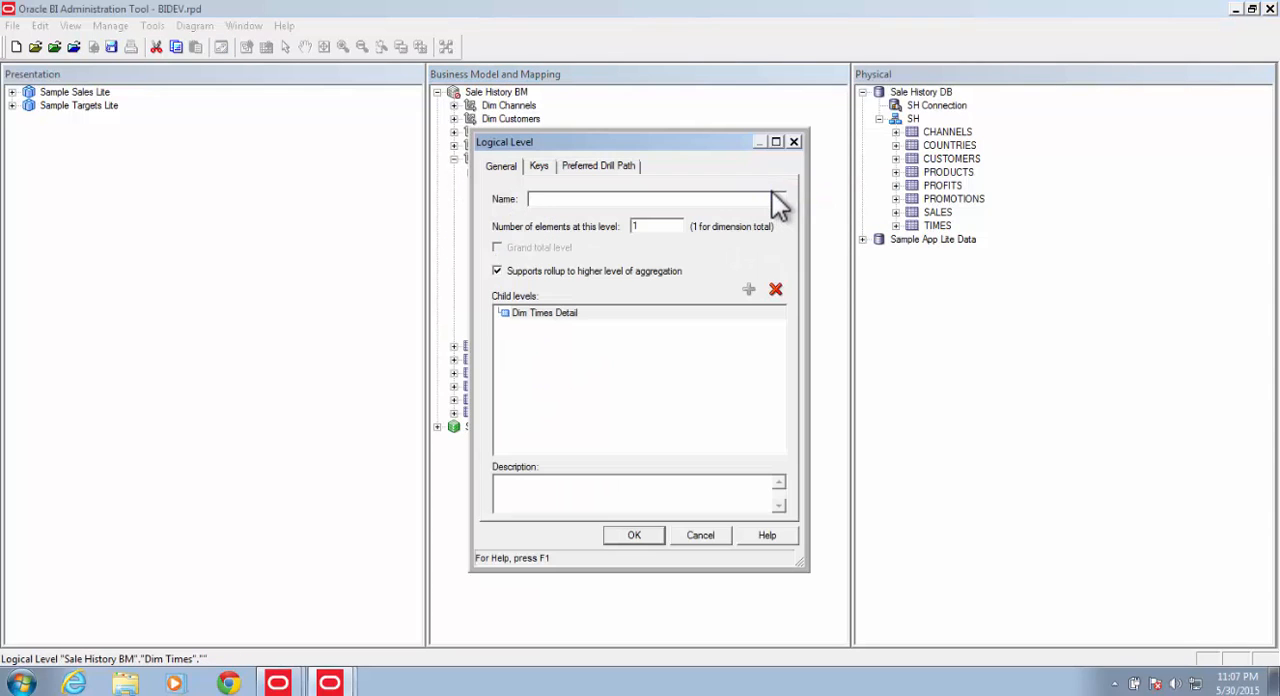
text(Month)
click(637, 534)
Step: Add a parent level named Quarter above the Month level of Dim Times
right_click(535, 186)
mouse_move(700, 195)
click(775, 195)
text(Quarter)
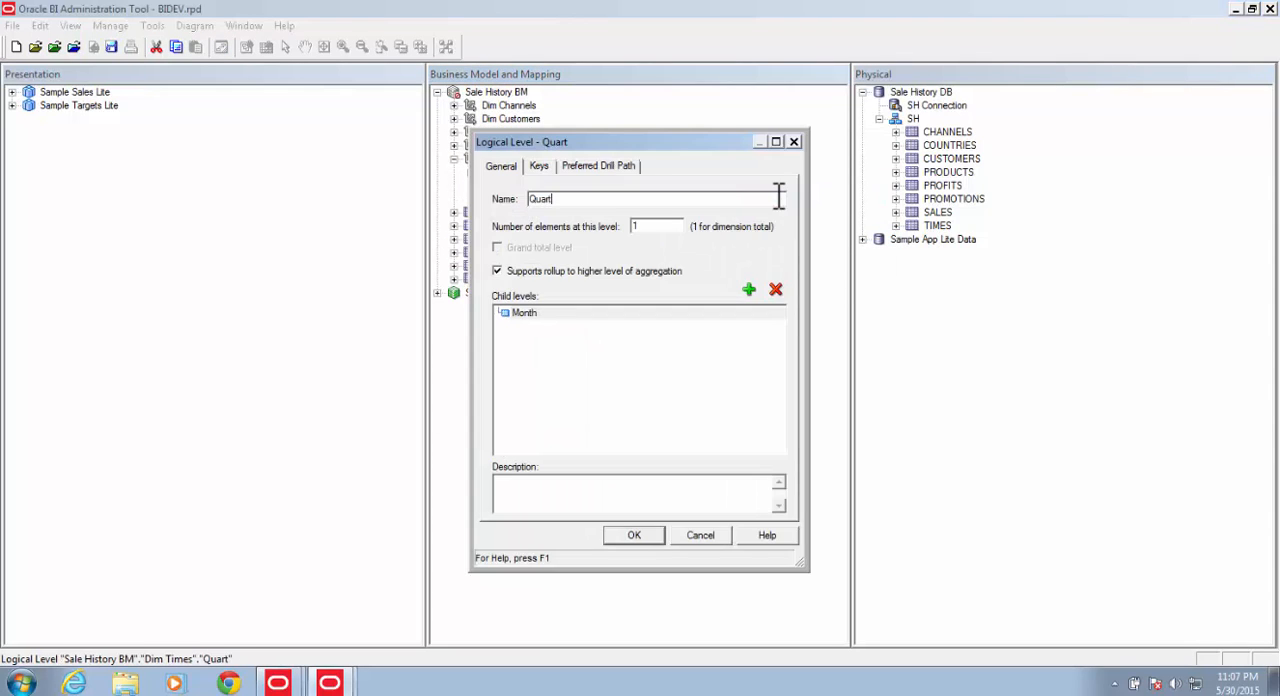
click(634, 535)
Step: Add a parent level named Year above the Quarter level of Dim Times
right_click(530, 186)
click(750, 196)
text(Year)
click(634, 535)
Step: Rename the Dim Times total level as All Years and its detail level as Date, and expand the levels beneath
click(510, 172)
click(510, 172)
text(All Years)
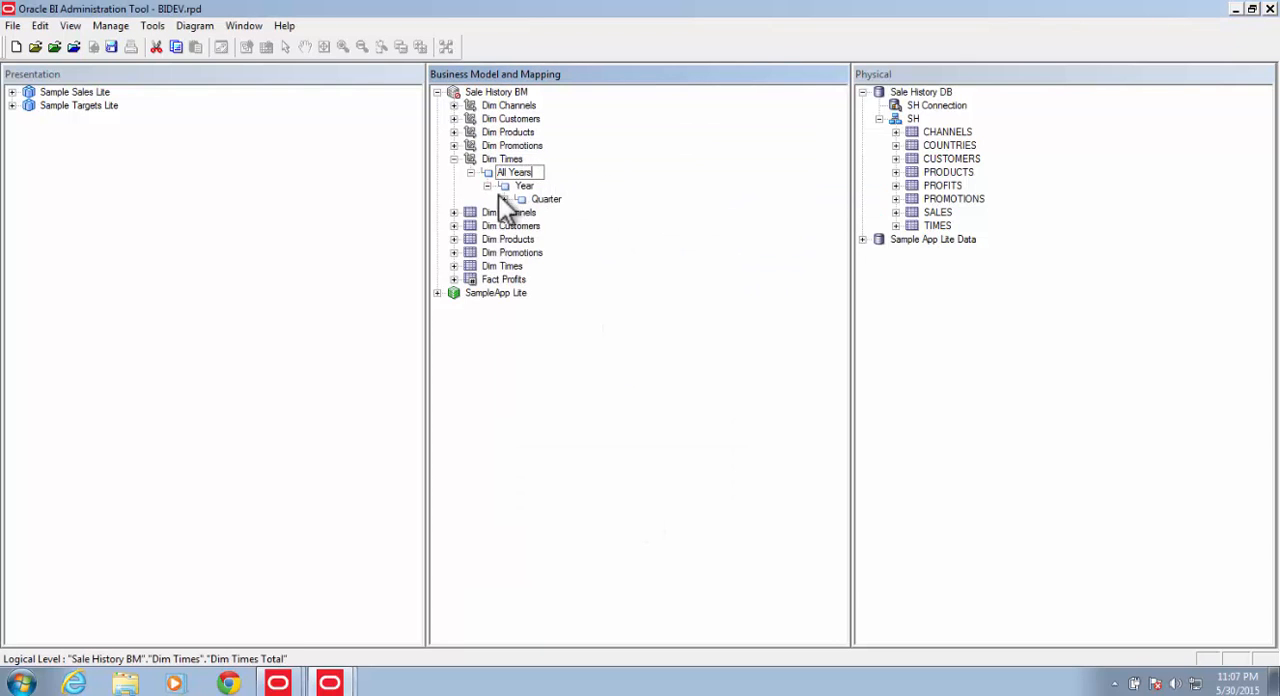
click(504, 199)
click(521, 212)
click(586, 226)
click(586, 226)
text(Date)
click(538, 226)
Step: Move Month Name to the Month level, Quarter Number to the Quarter level and the Year column to the Year level
drag(590, 250, 560, 212)
drag(611, 287, 546, 199)
drag(604, 310, 524, 186)
Step: Delete the columns from Month Desc through Days In Cal Year from the Date level, keeping only Date
click(607, 280)
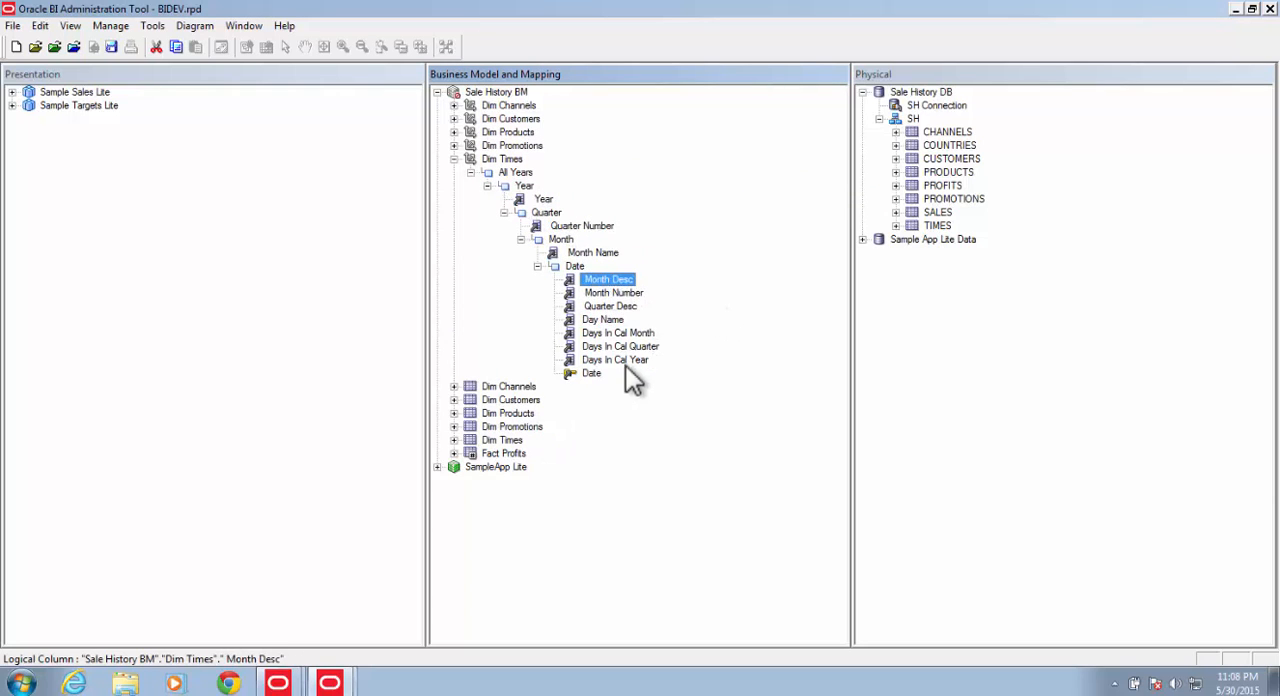
shift+click(617, 360)
right_click(617, 360)
click(647, 151)
click(680, 377)
Step: Create logical level keys from Month Name, Quarter Number and Year in the Dim Times hierarchy
right_click(593, 254)
click(637, 267)
click(641, 481)
right_click(587, 226)
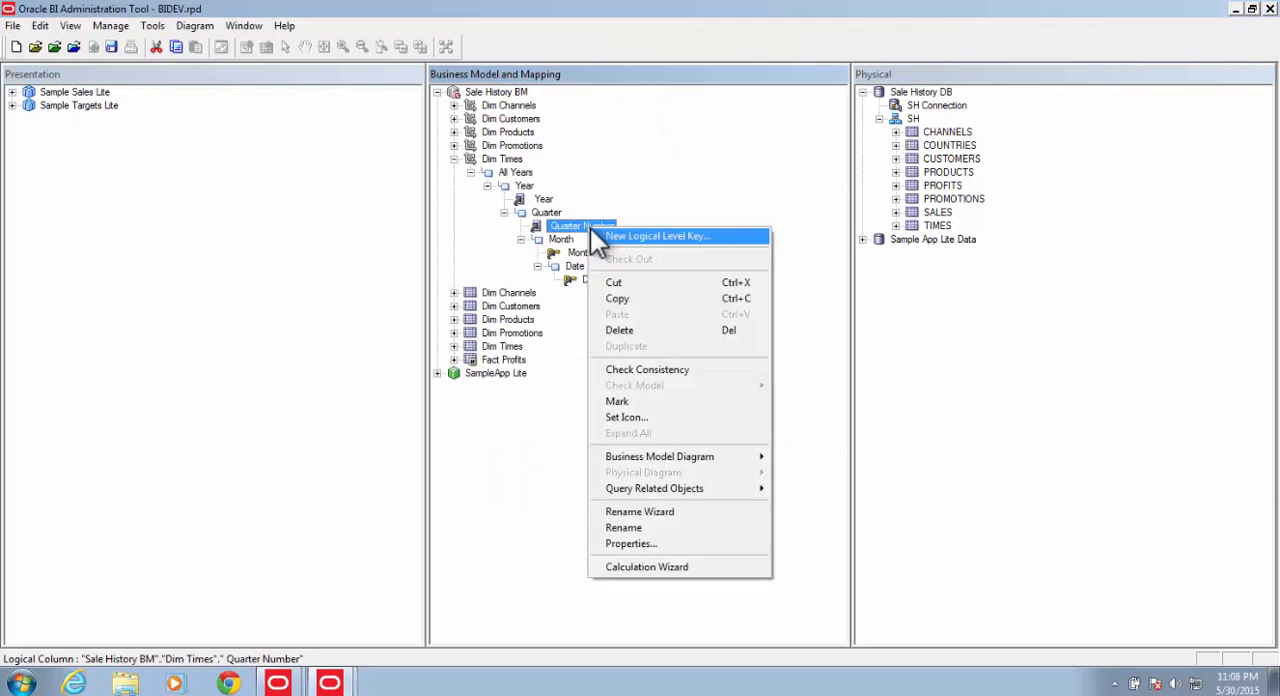
click(622, 237)
click(641, 481)
right_click(548, 199)
click(585, 210)
click(648, 483)
Step: Set the number of elements to 10 for the Year level and 40 for the Quarter level
double_click(527, 187)
click(655, 226)
text(0)
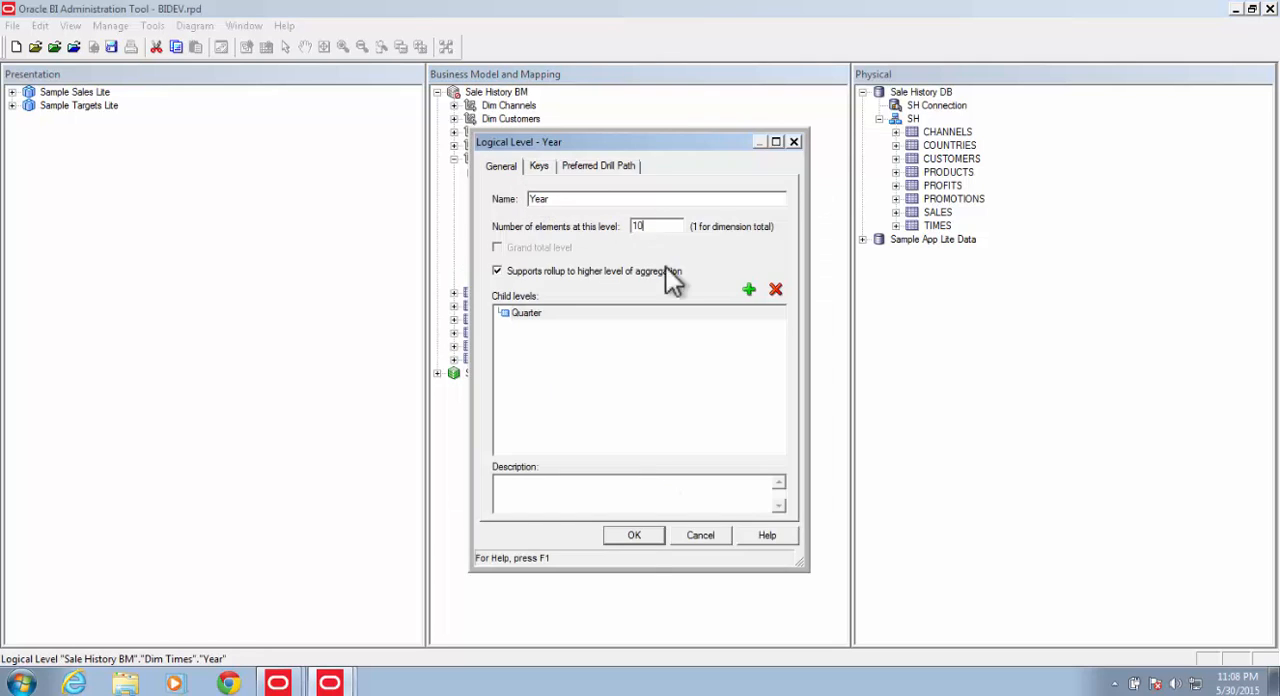
click(634, 535)
double_click(552, 214)
drag(643, 227, 560, 228)
text(40)
click(634, 535)
Step: Set the number of elements to 120 for the Month level and 3600 for the Date level
double_click(566, 243)
click(645, 226)
text(20)
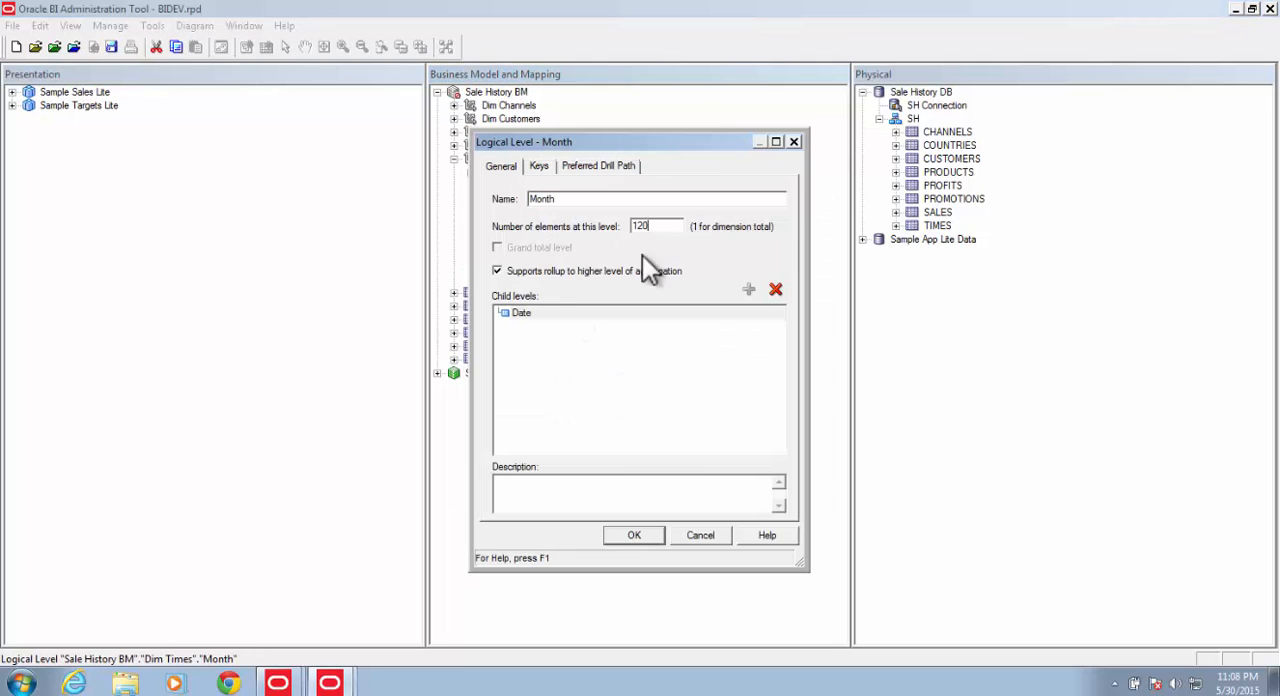
click(638, 535)
double_click(587, 266)
drag(643, 227, 584, 223)
text(3600)
click(649, 537)
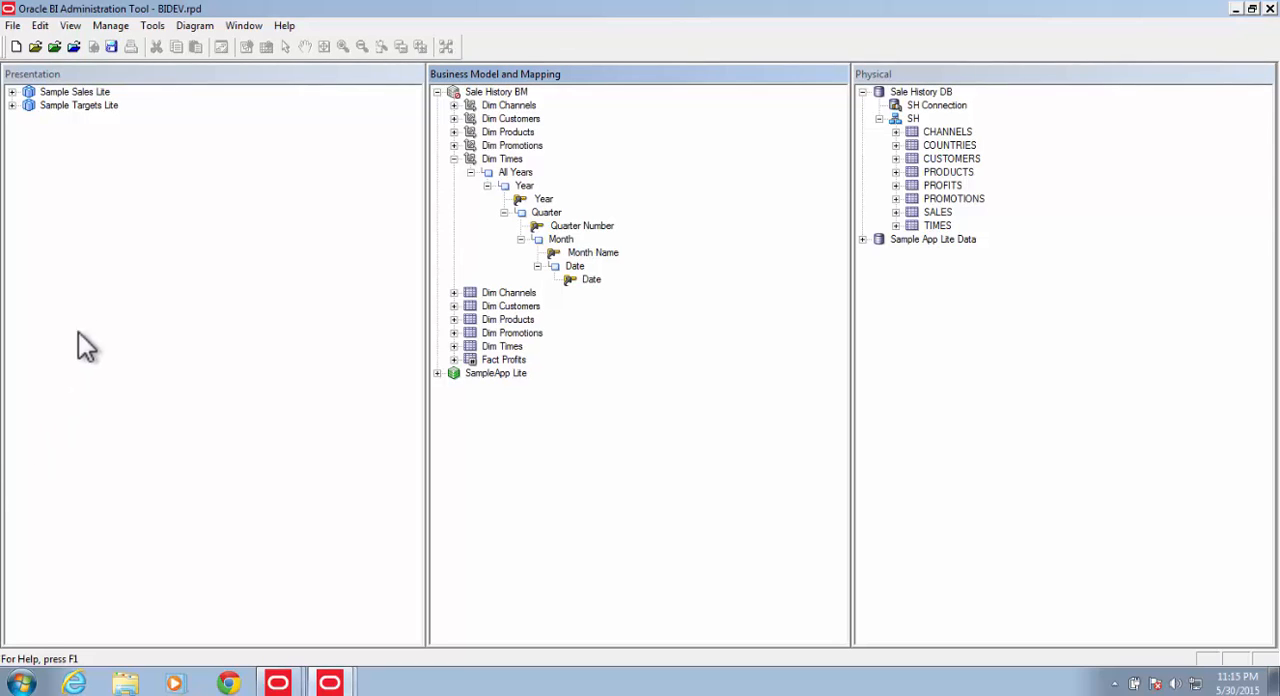
Step: Save the repository without checking global consistency
click(111, 48)
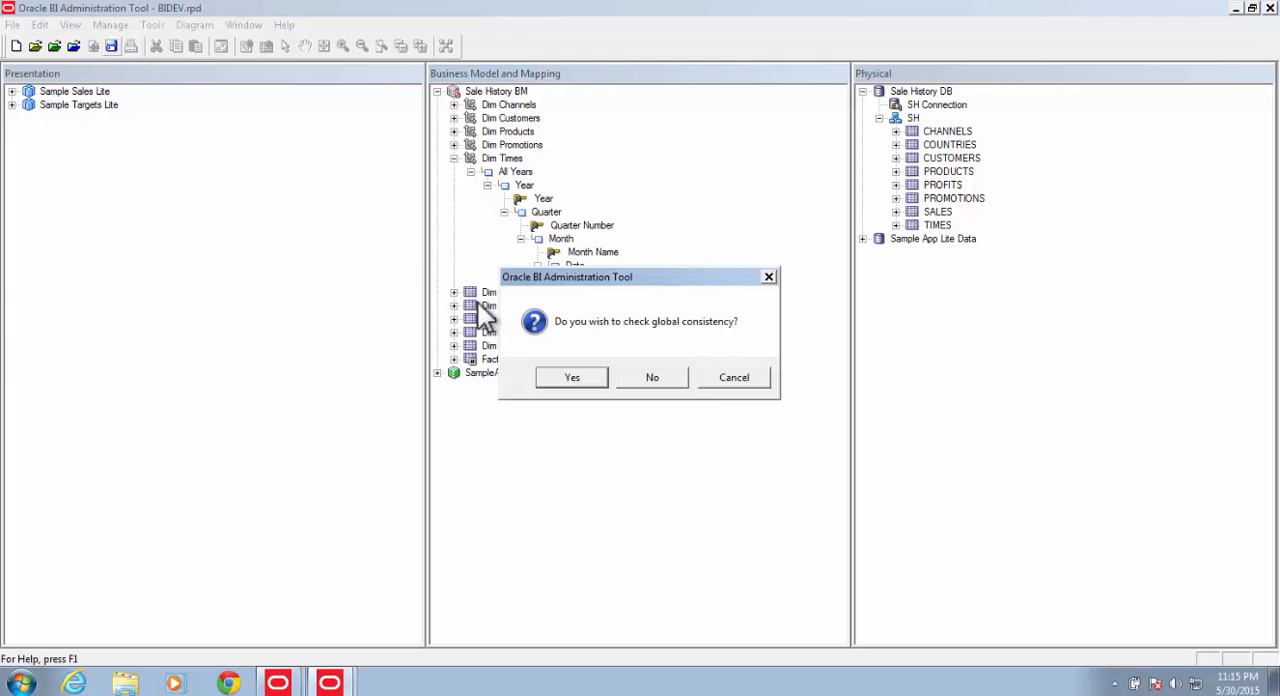
click(659, 377)
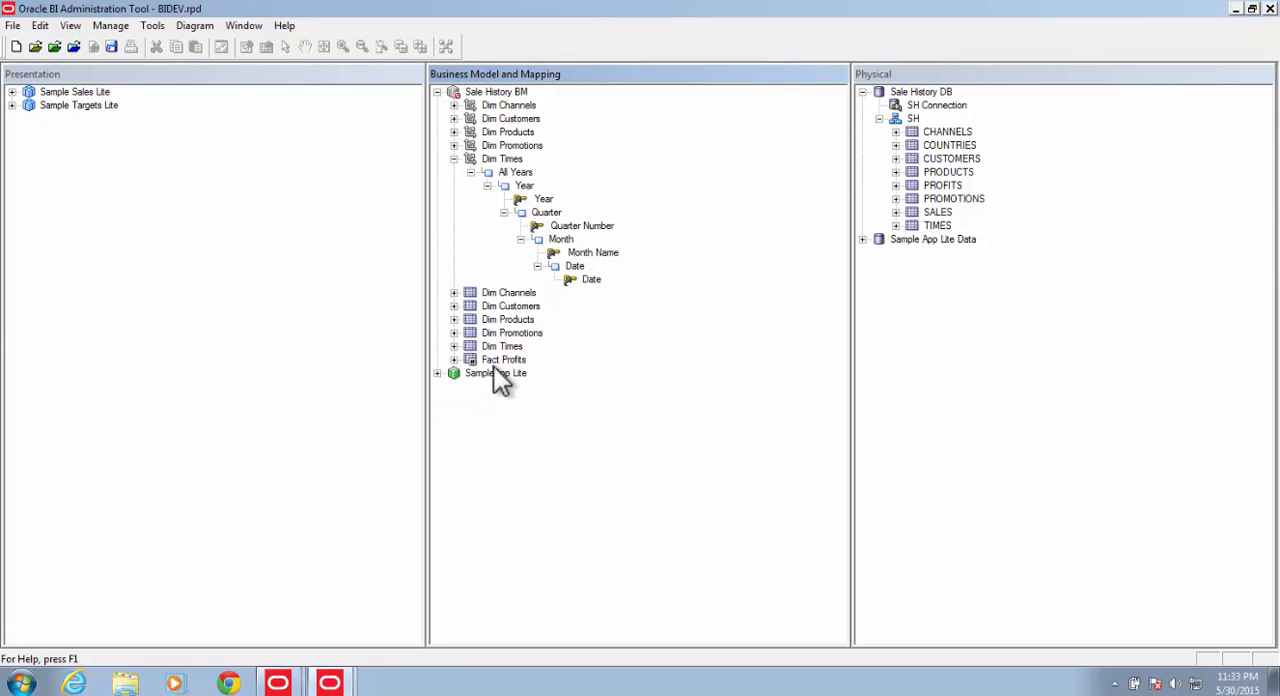
Step: Expand Fact Profits and set the default aggregation rule of Amount Sold to Sum
click(454, 359)
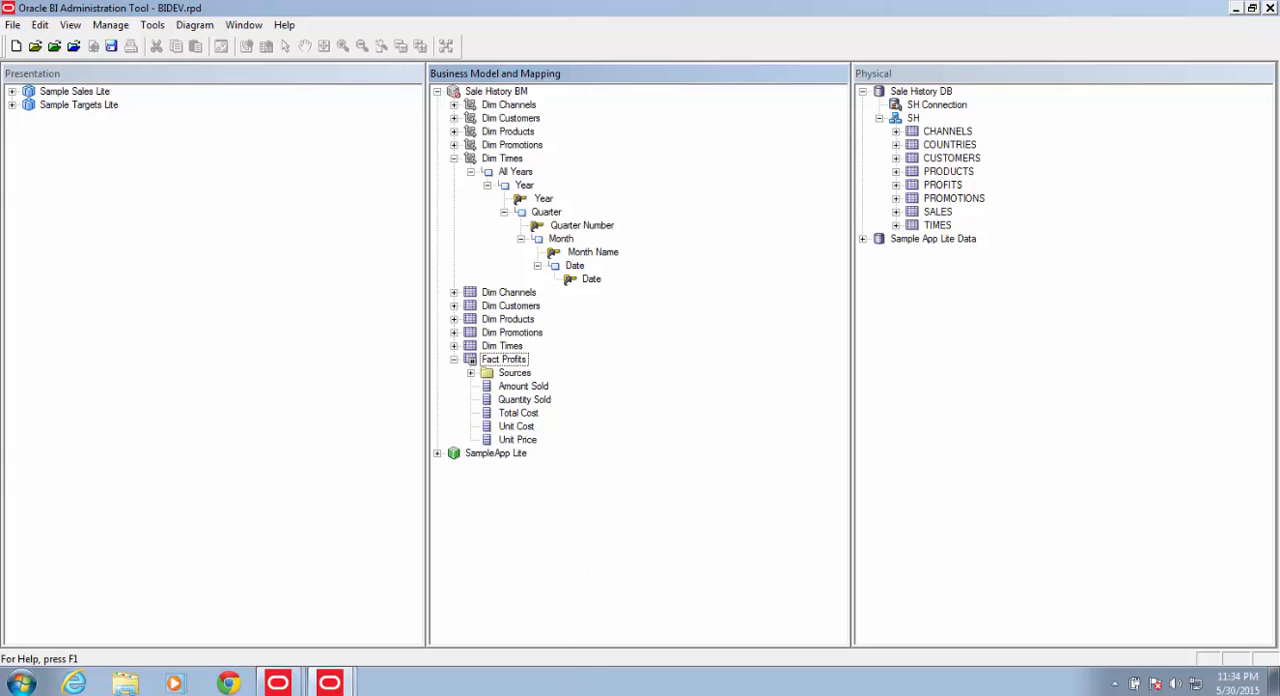
mouse_move(2, 694)
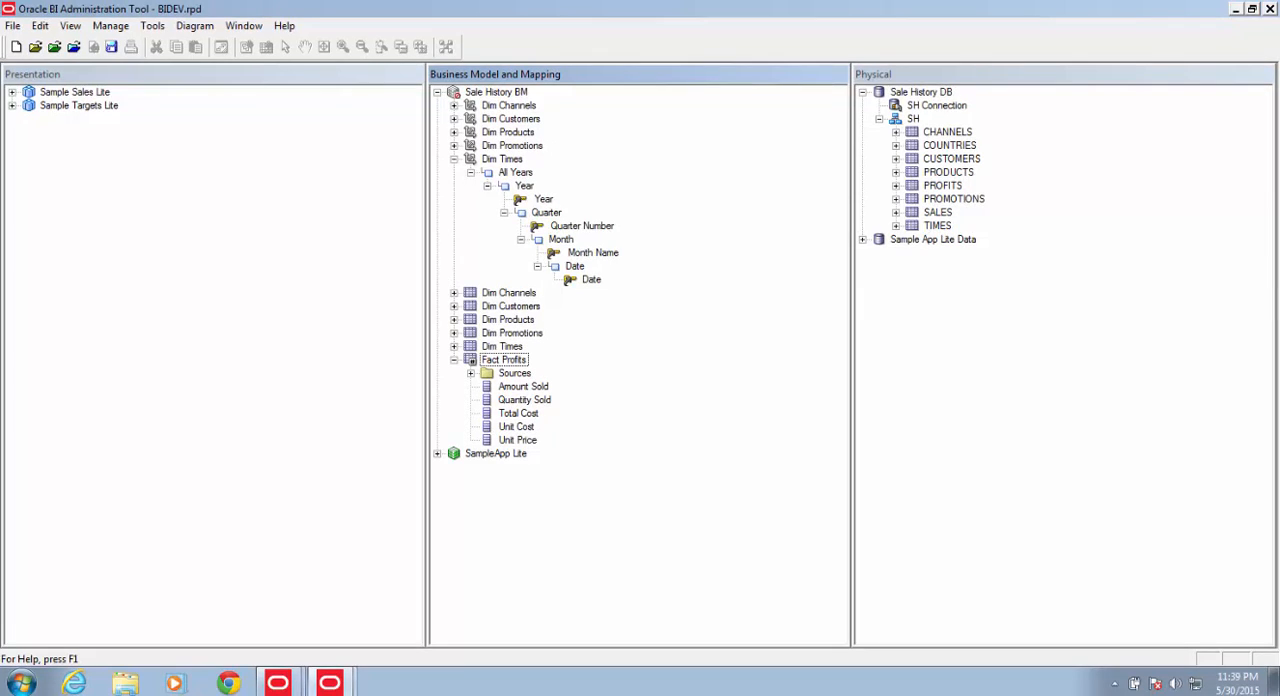
click(542, 388)
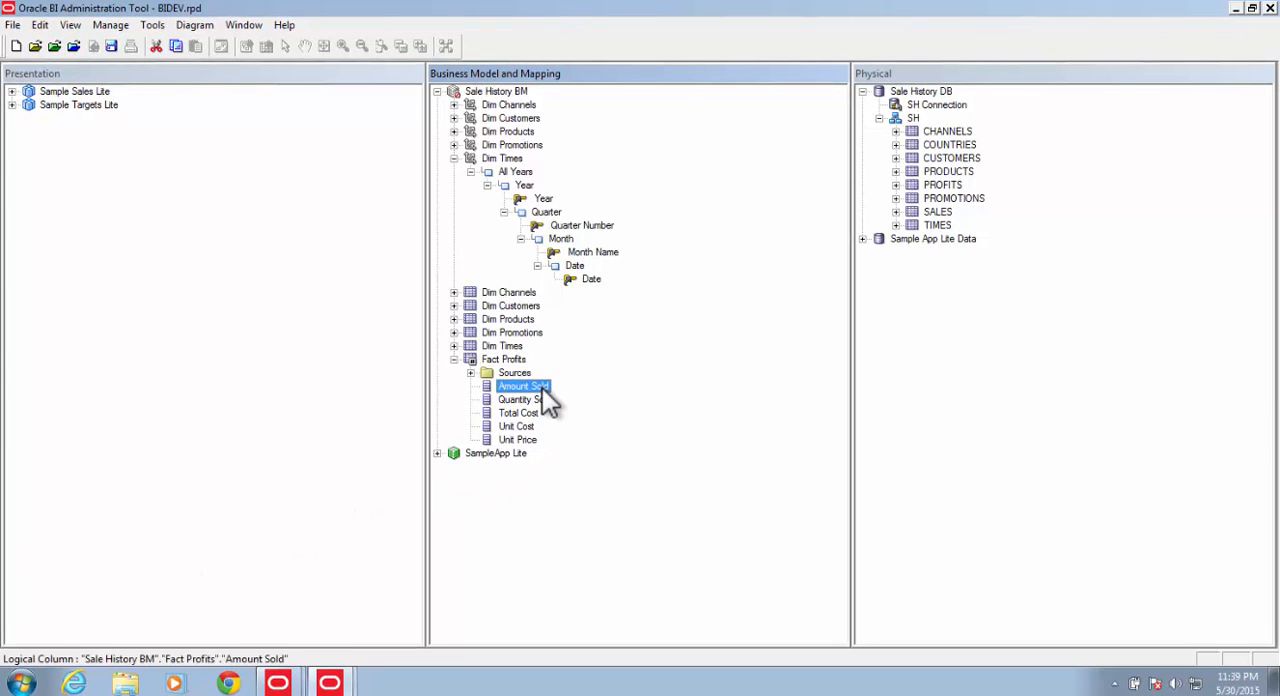
right_click(548, 400)
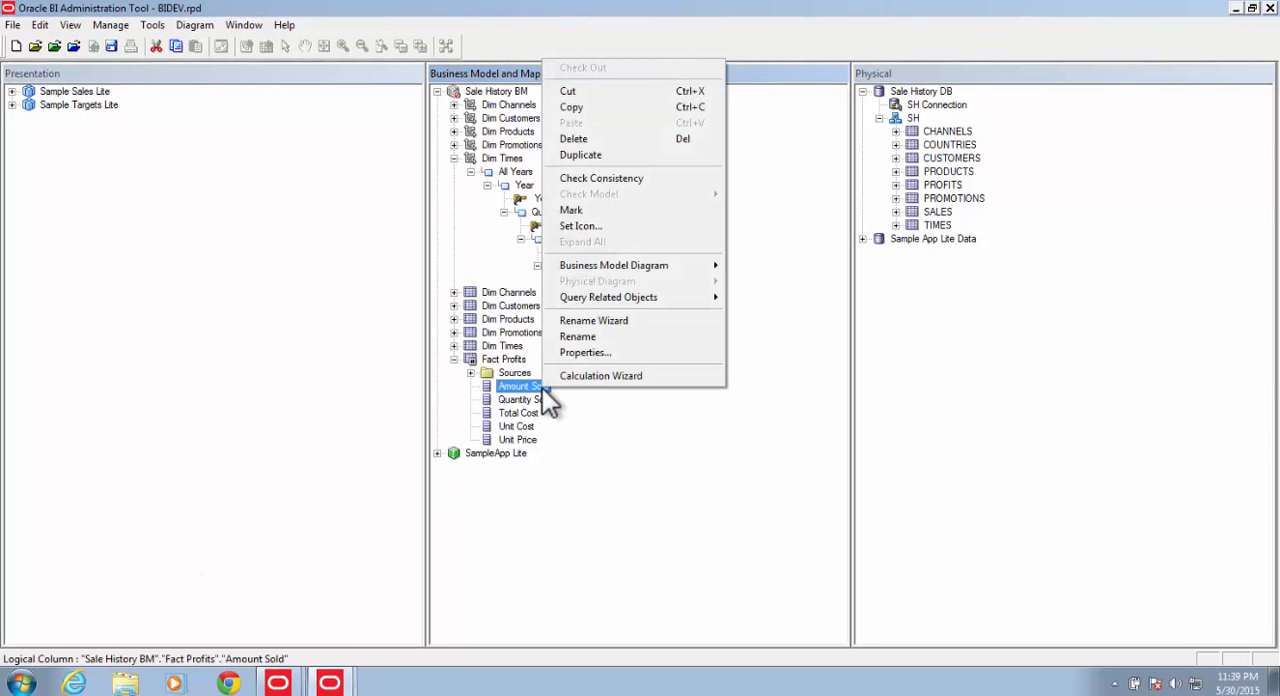
click(587, 352)
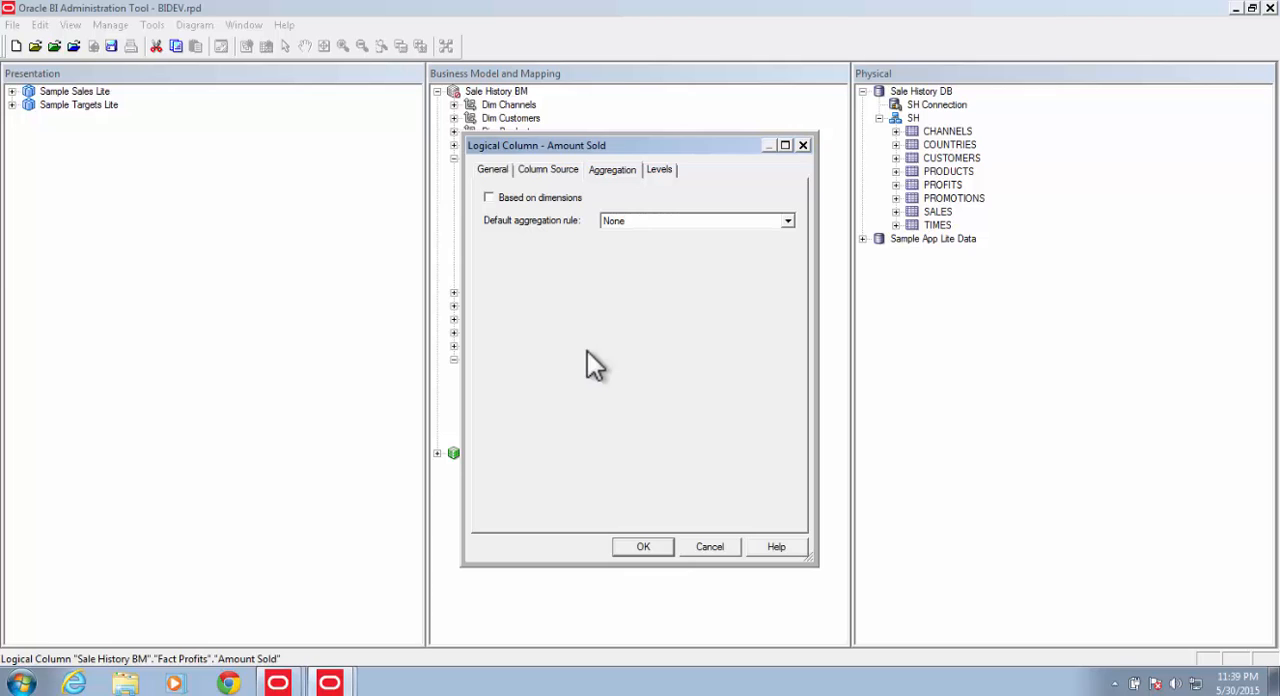
click(641, 223)
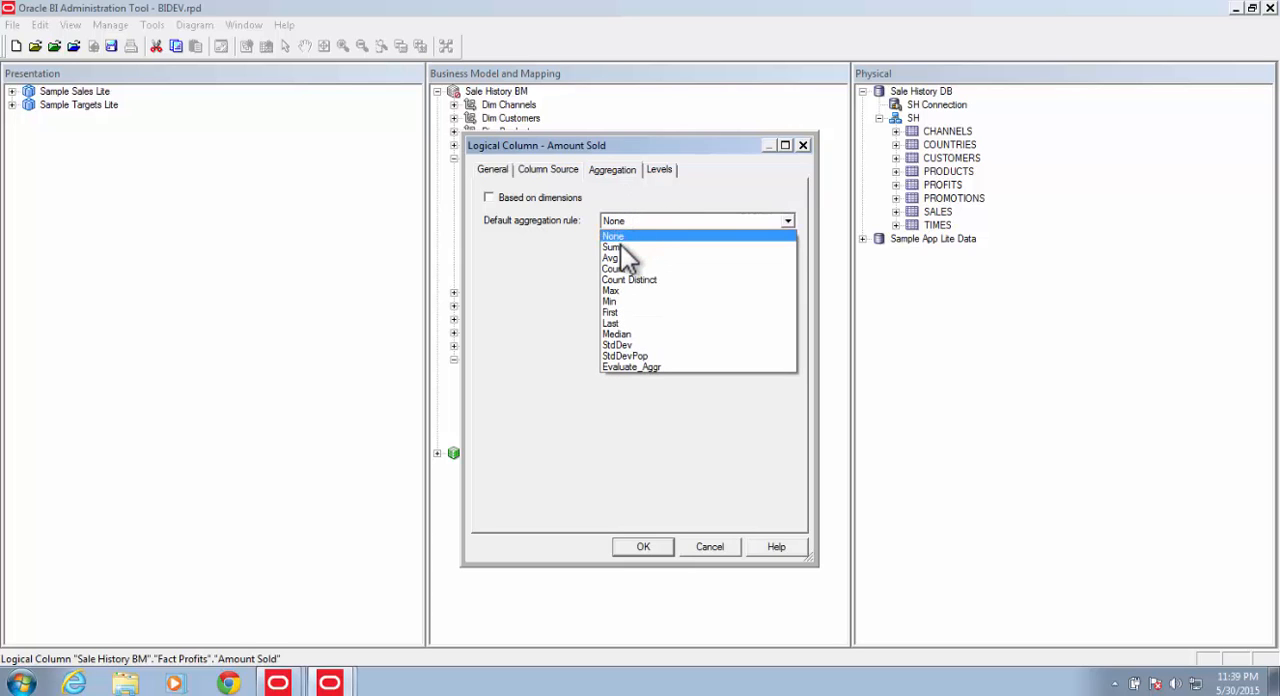
click(620, 247)
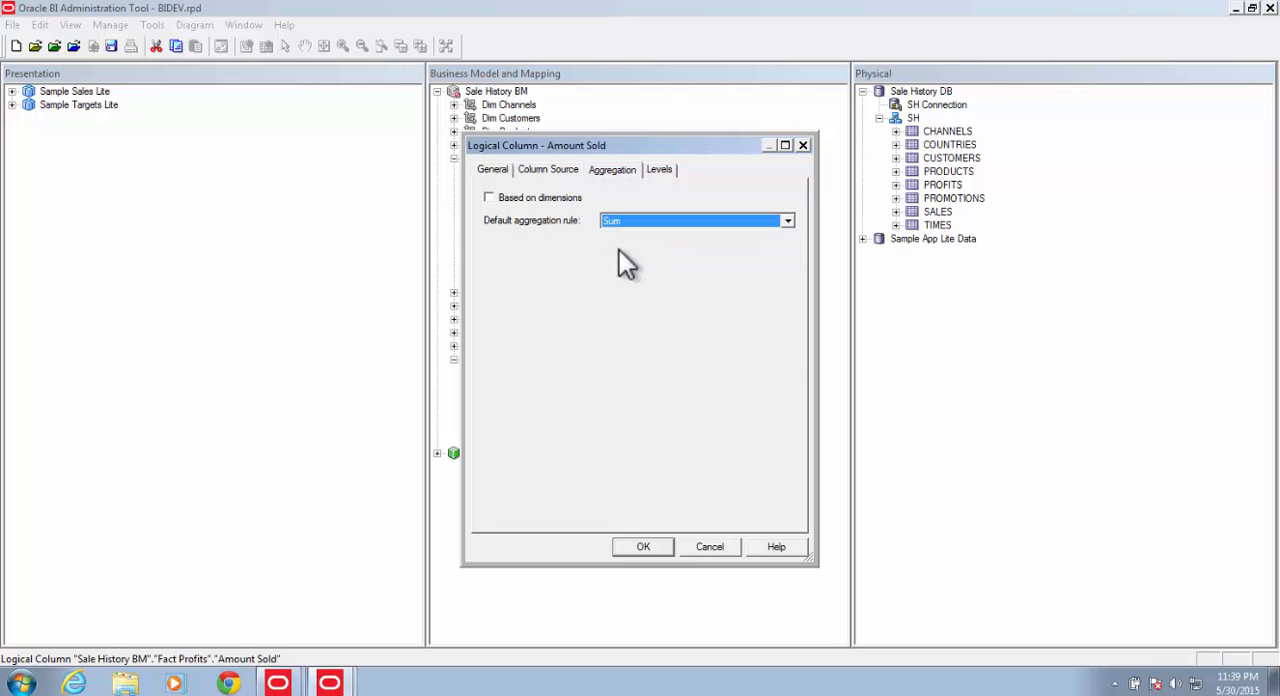
click(643, 547)
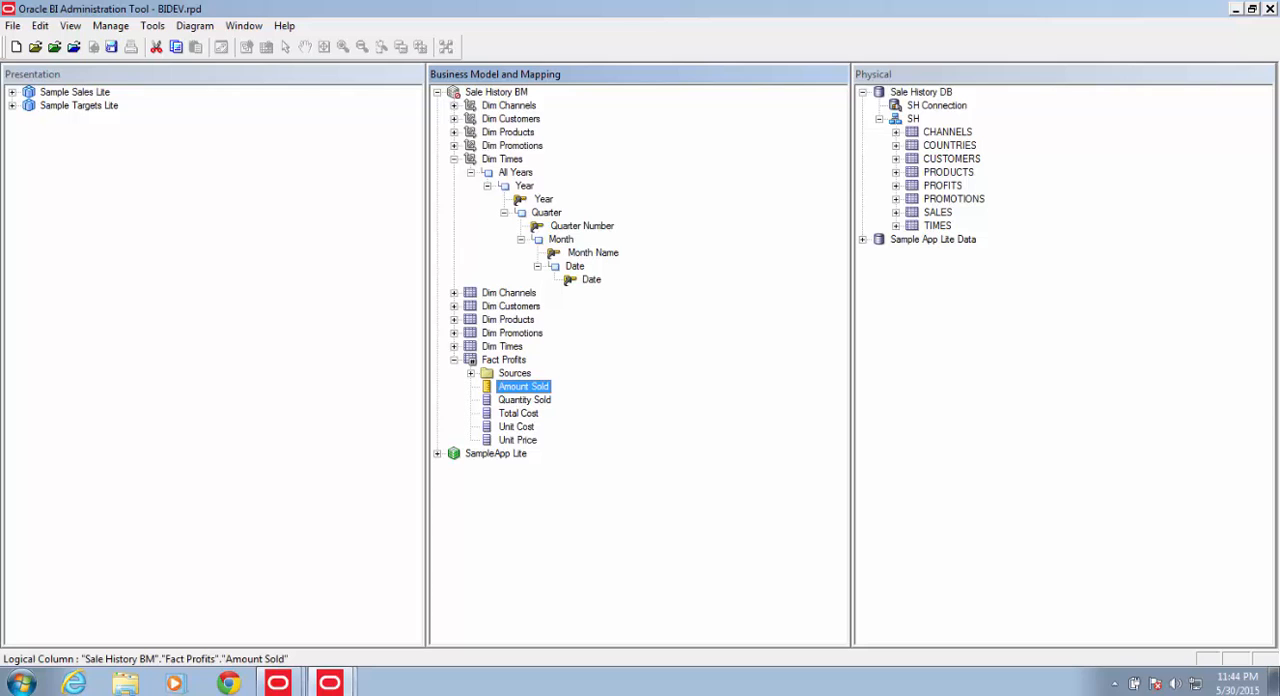
Step: Set the default aggregation rule of Quantity Sold to Sum
click(533, 403)
right_click(537, 401)
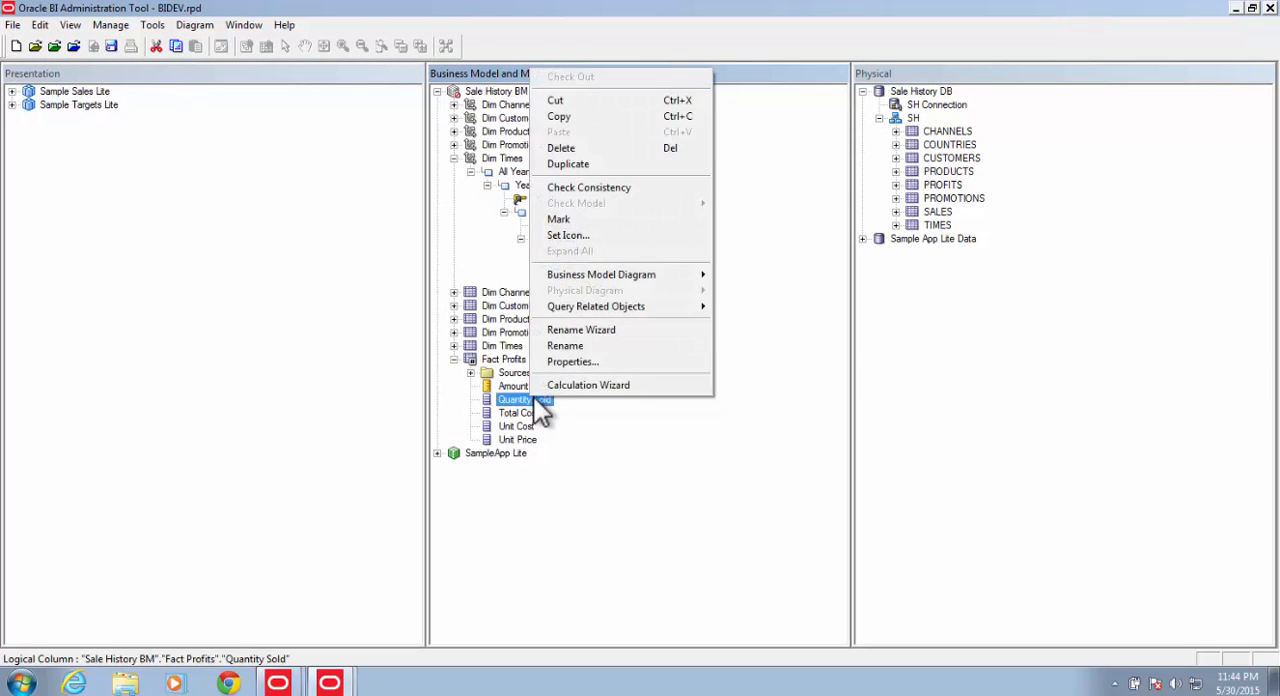
click(572, 361)
click(645, 221)
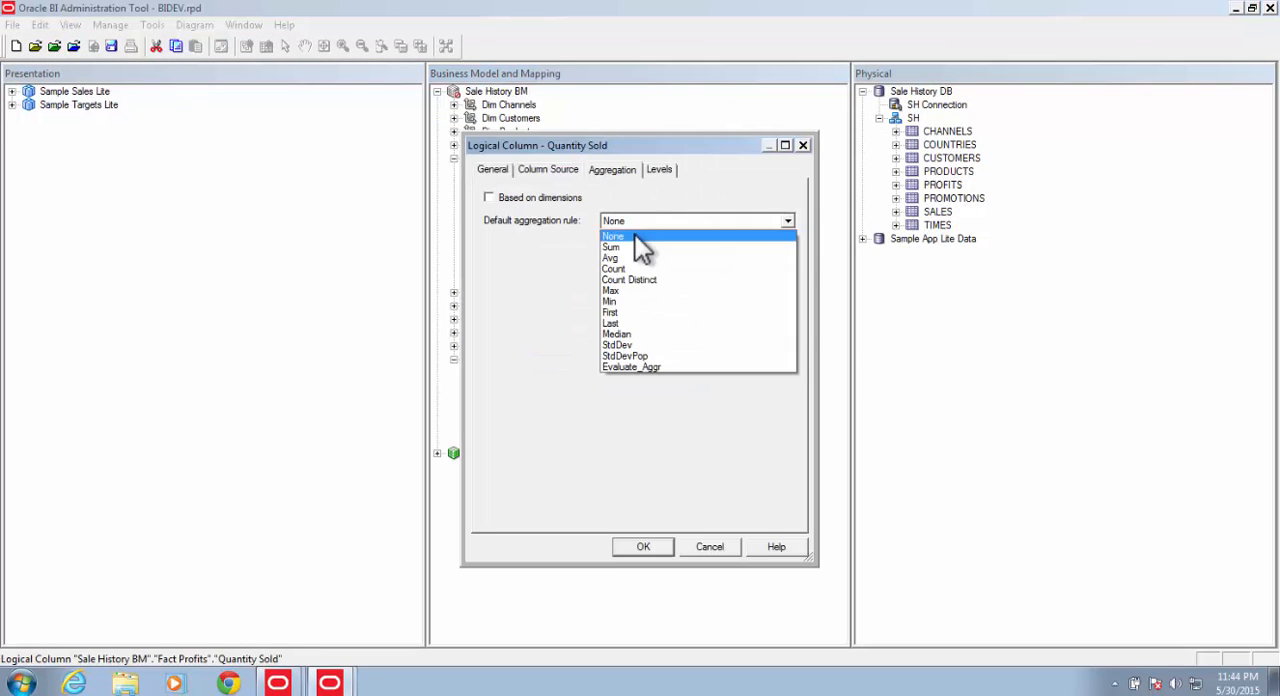
click(640, 247)
click(644, 546)
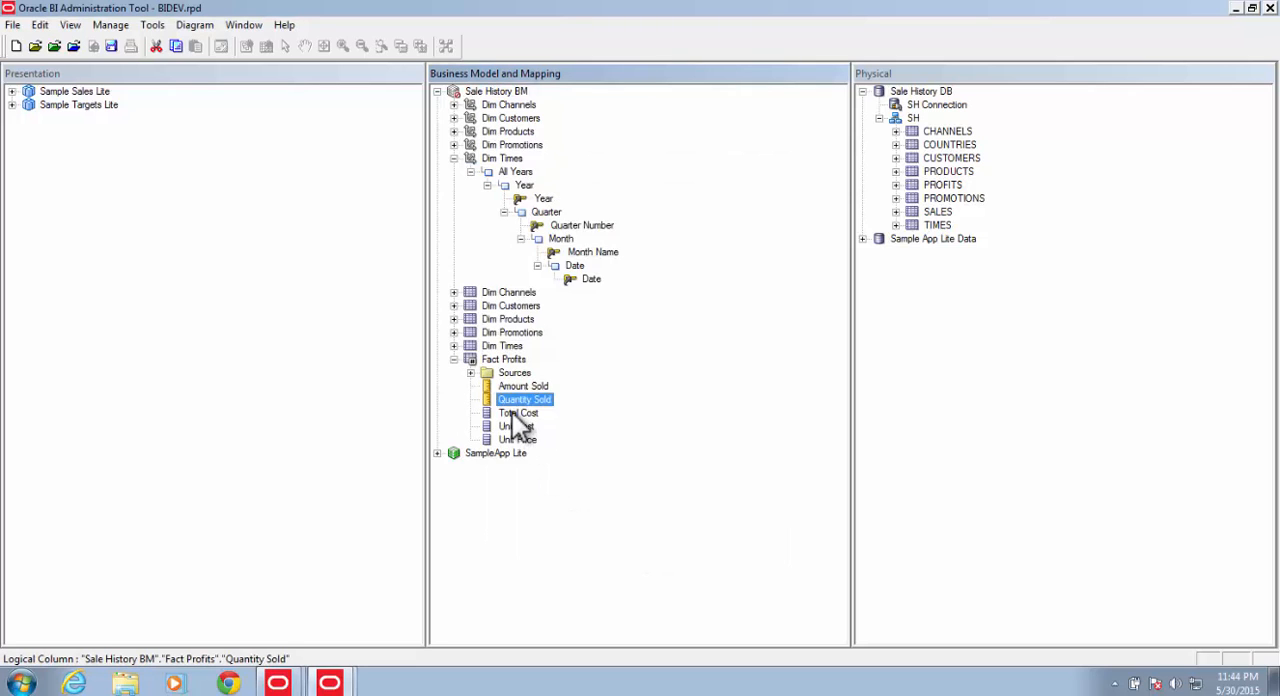
Step: Set the default aggregation rule of Total Cost to Sum
click(516, 414)
right_click(516, 414)
click(572, 375)
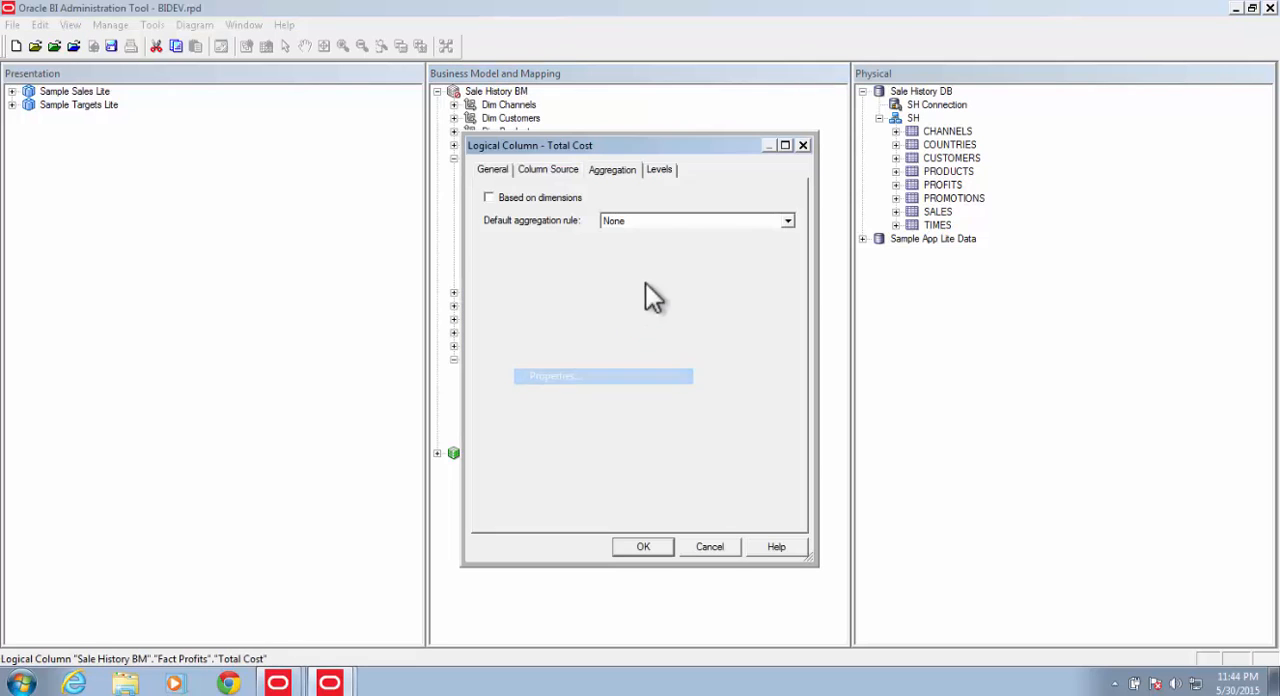
click(680, 221)
click(630, 247)
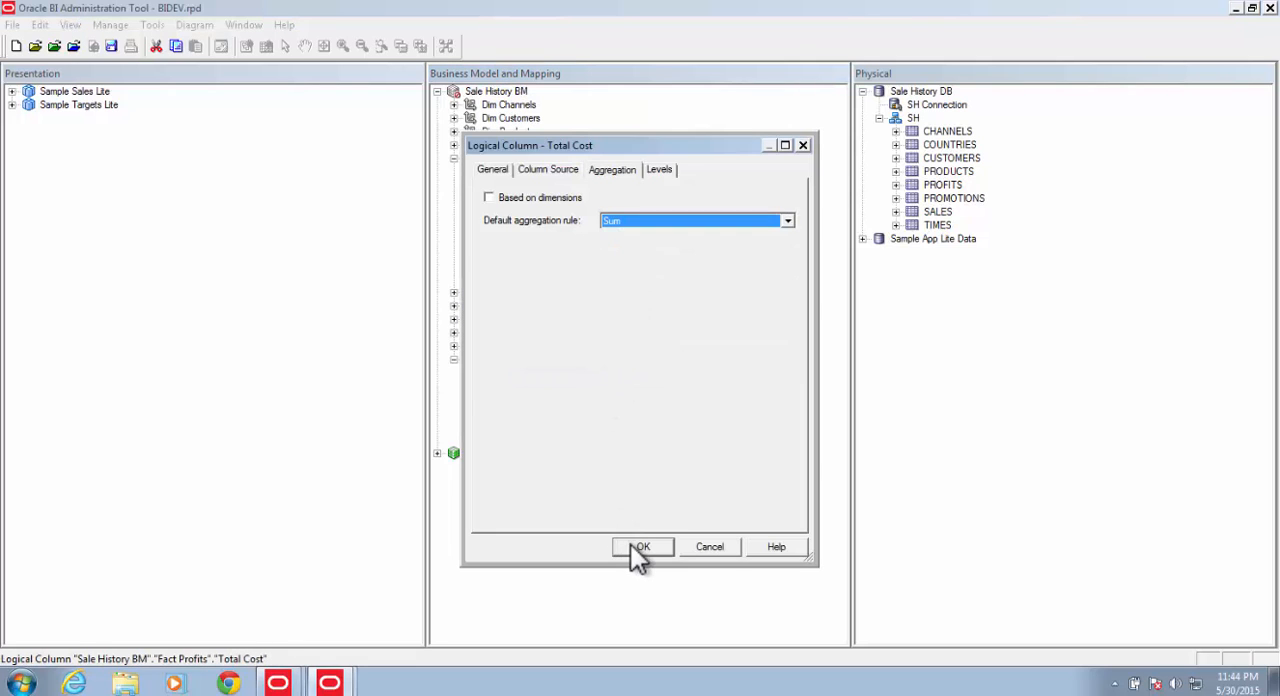
click(640, 546)
Step: Set the default aggregation rule of Unit Cost to Avg
click(522, 427)
right_click(527, 428)
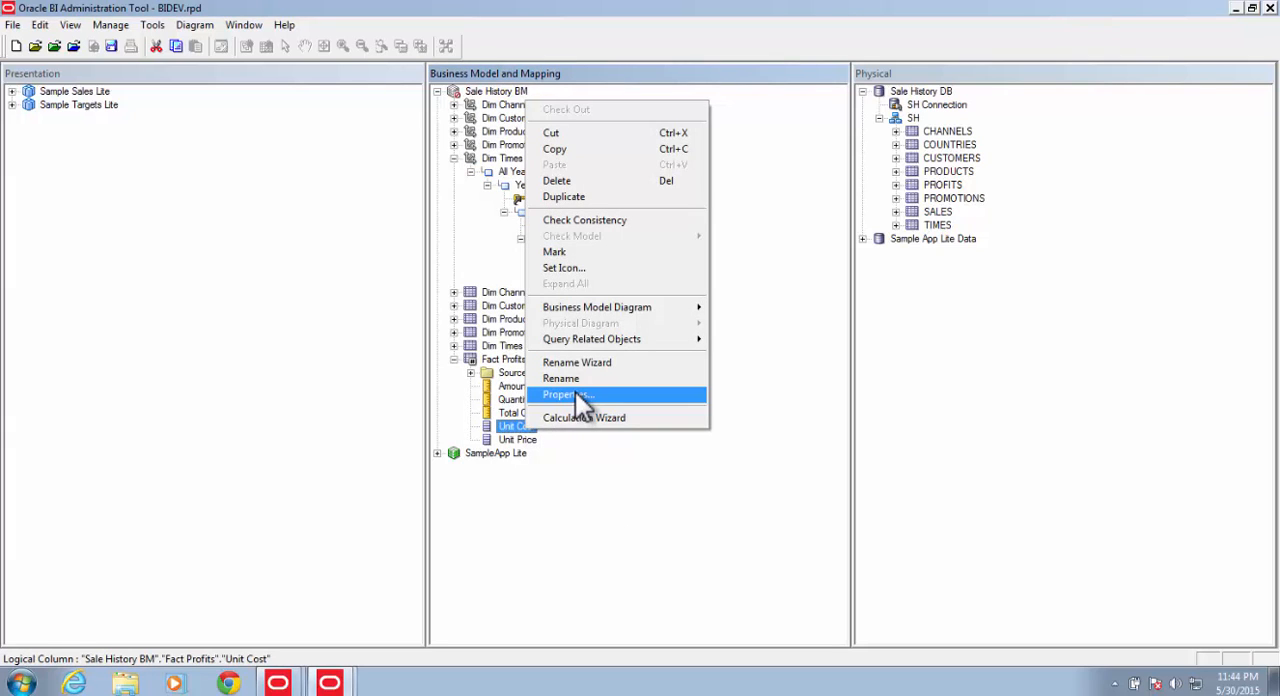
click(575, 394)
click(666, 223)
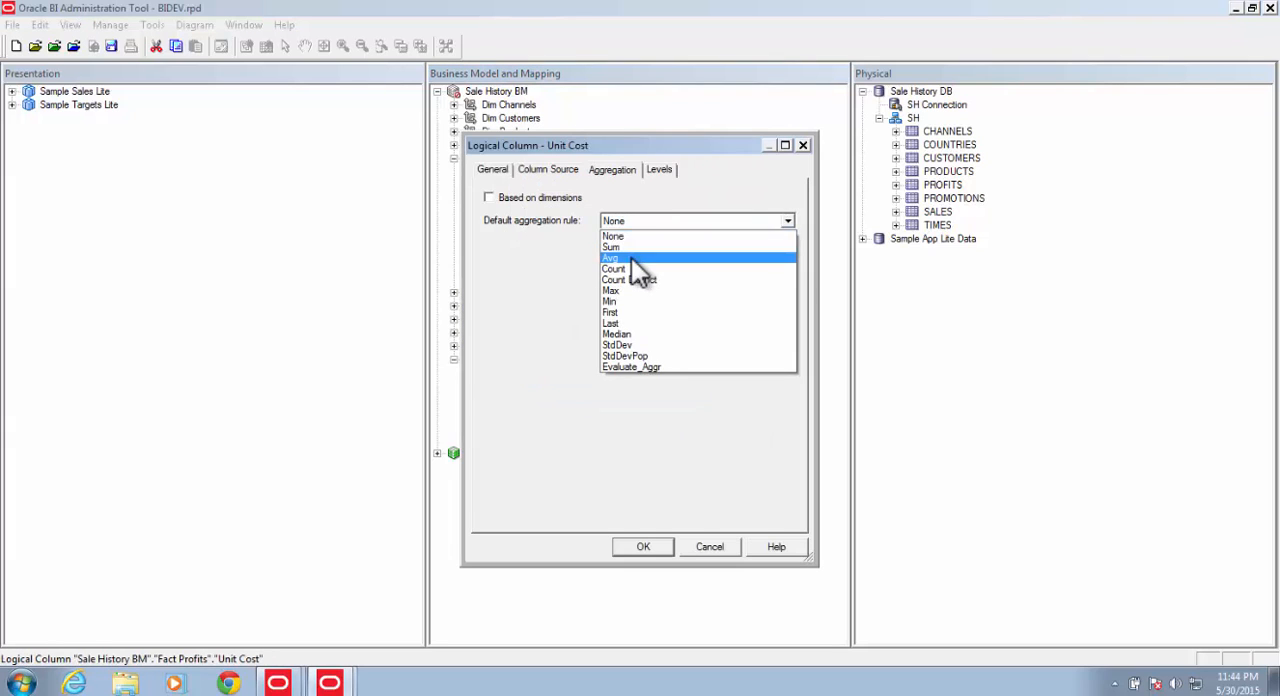
click(630, 258)
click(643, 546)
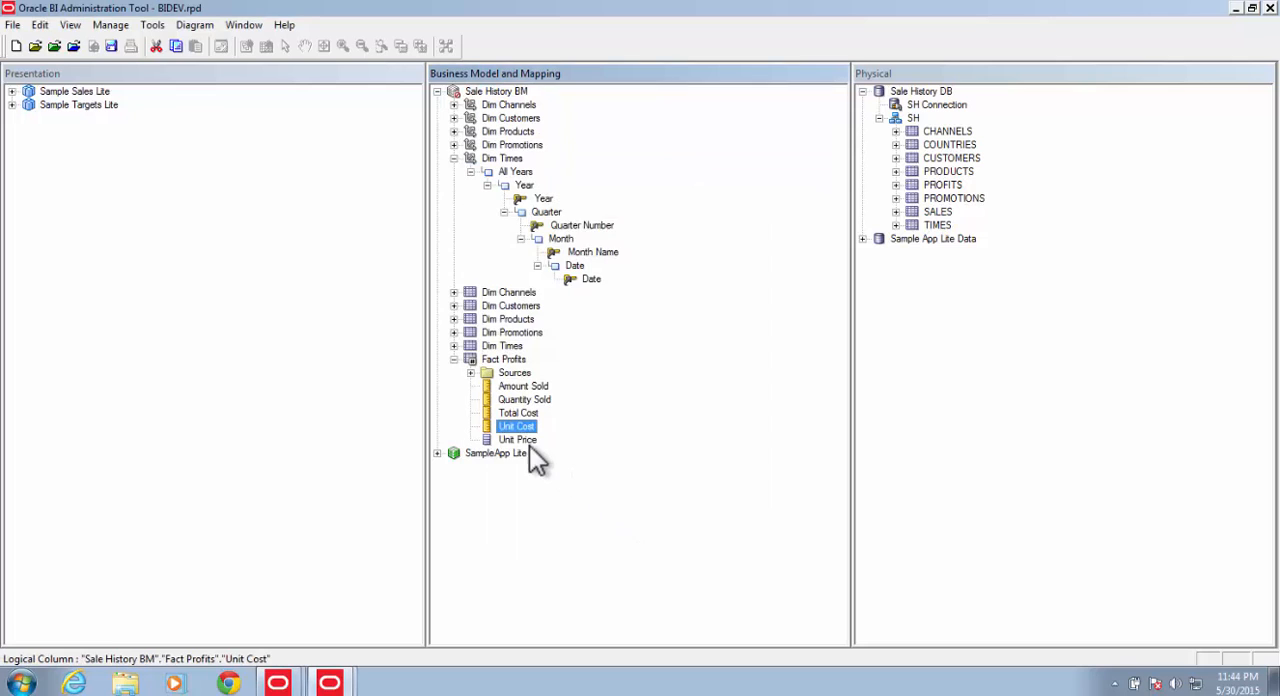
Step: Set the default aggregation rule of Unit Price to Avg
click(524, 440)
right_click(524, 440)
click(570, 405)
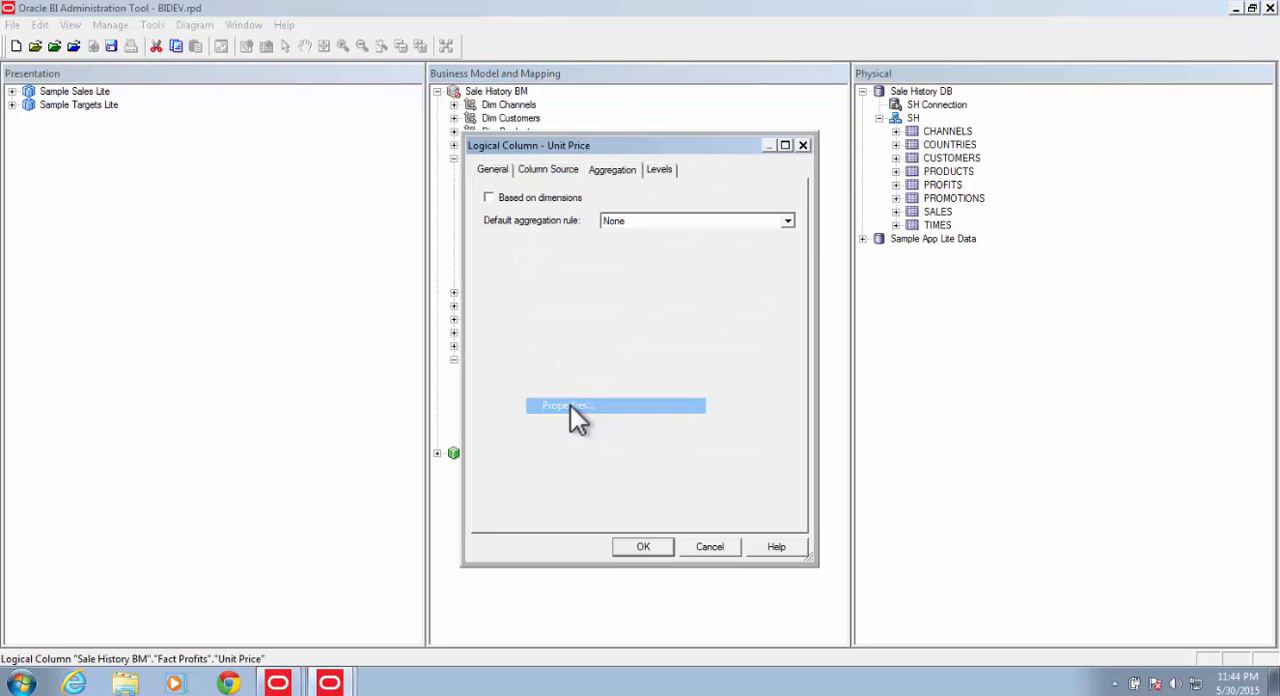
click(650, 224)
click(627, 255)
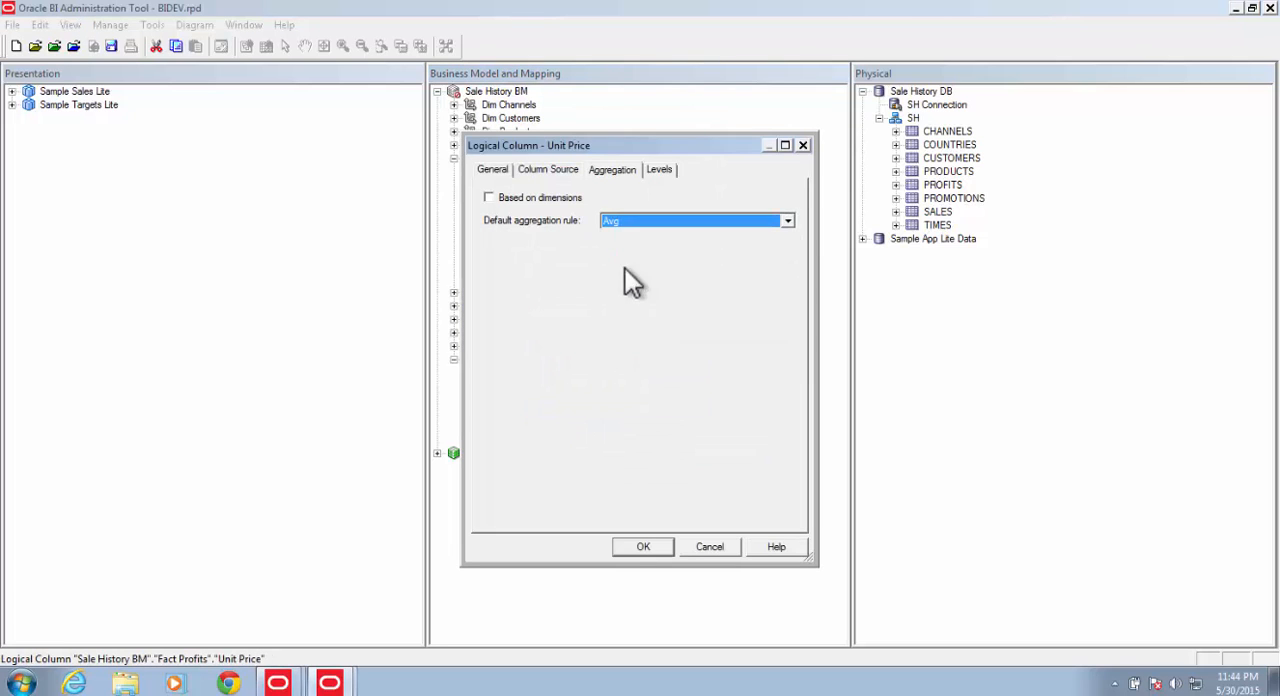
click(626, 542)
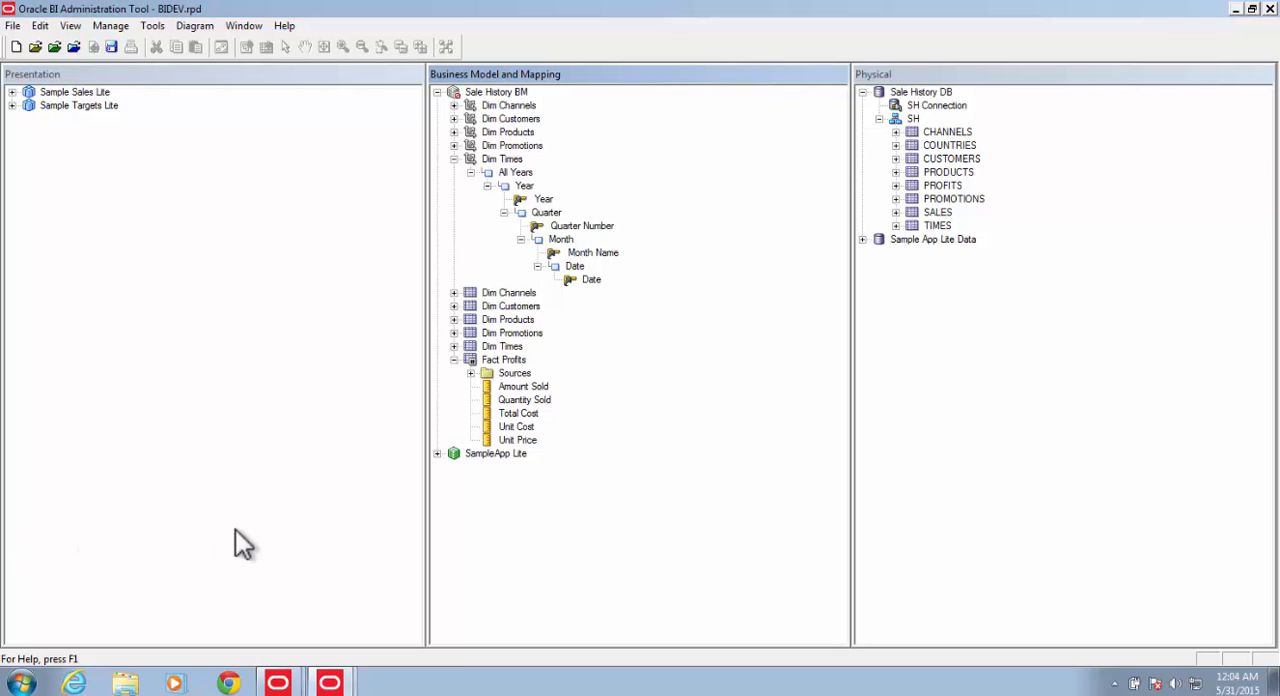
Step: Create a new logical column named "# of Sales" in Fact Profits
right_click(512, 361)
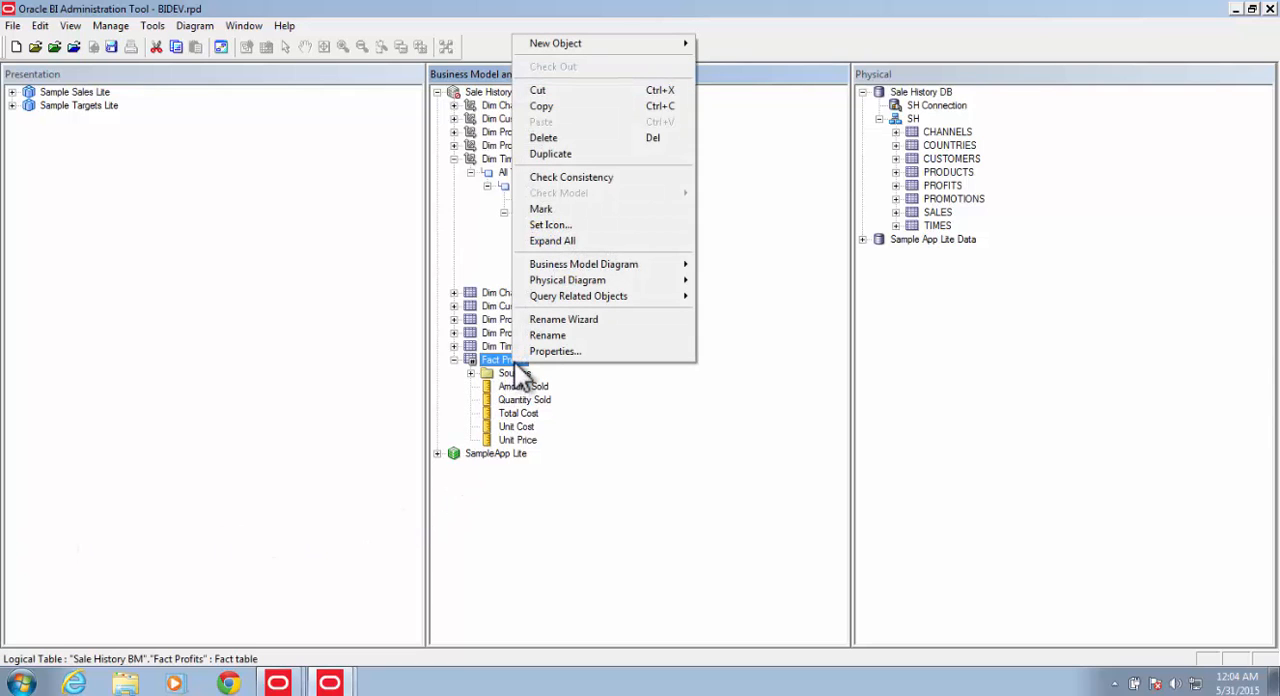
mouse_move(562, 41)
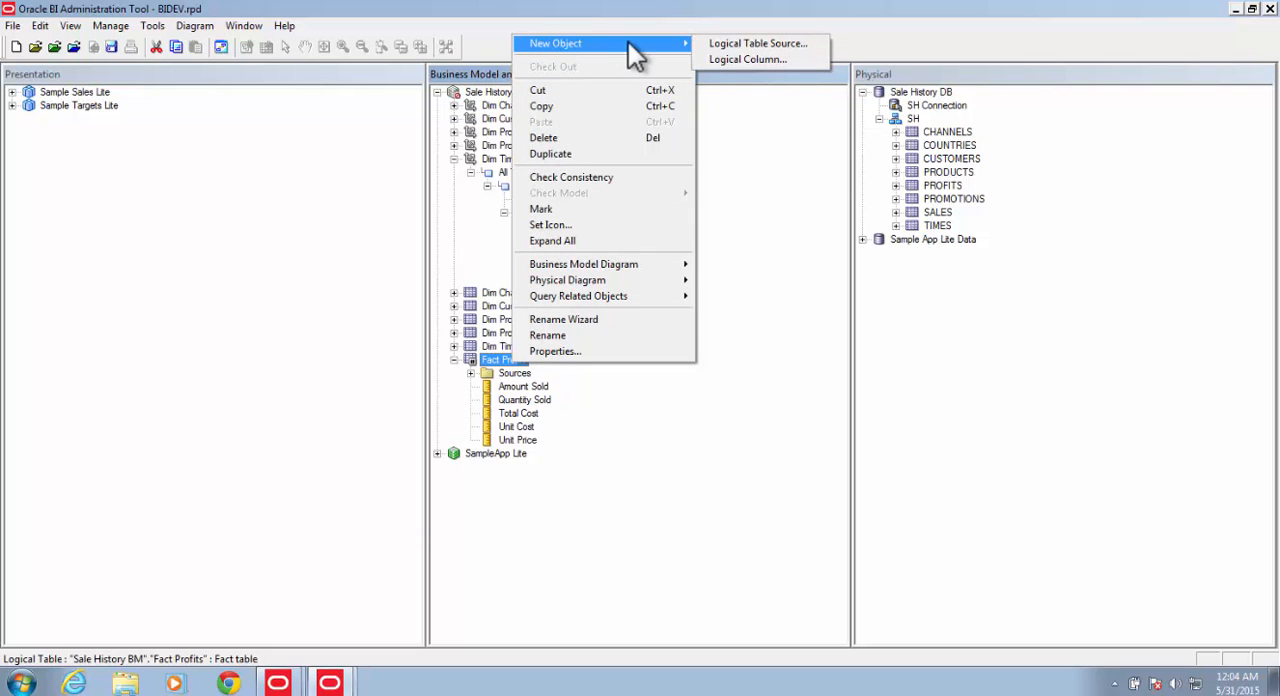
click(735, 62)
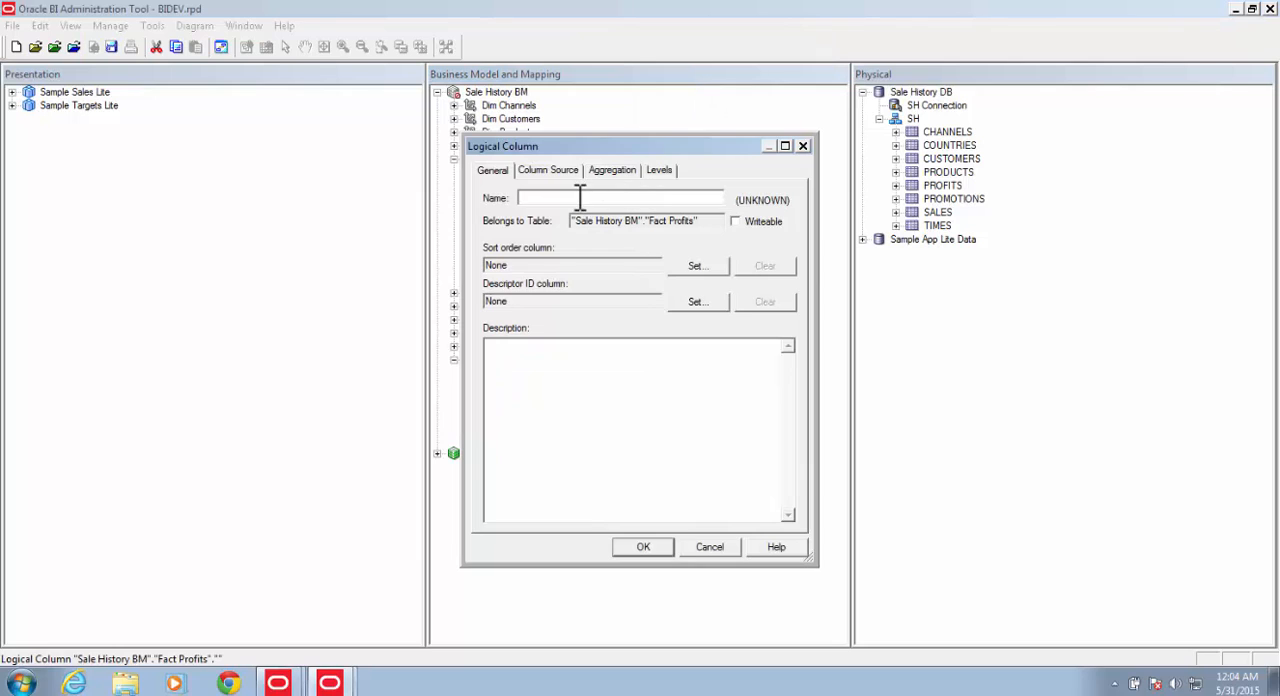
text(# of Sales)
Step: Map the # of Sales column to the expression 1 in the PROFITS logical table source, showing unmapped columns
click(554, 173)
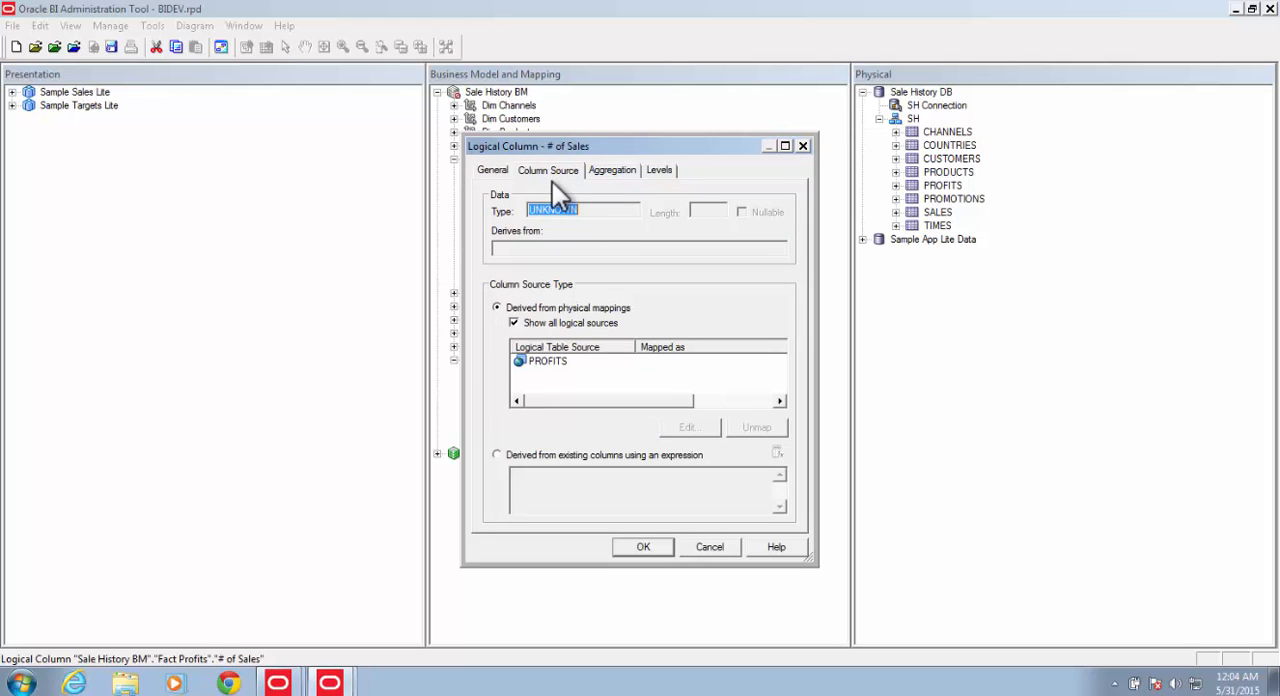
click(548, 363)
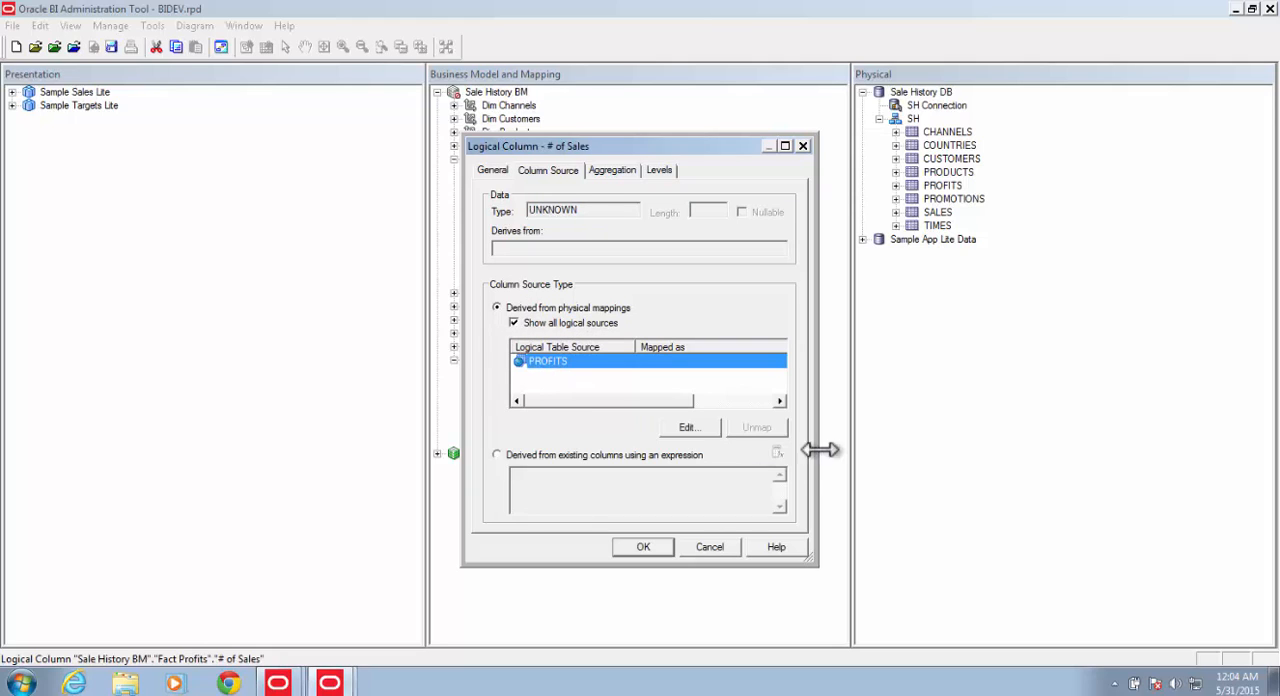
click(686, 428)
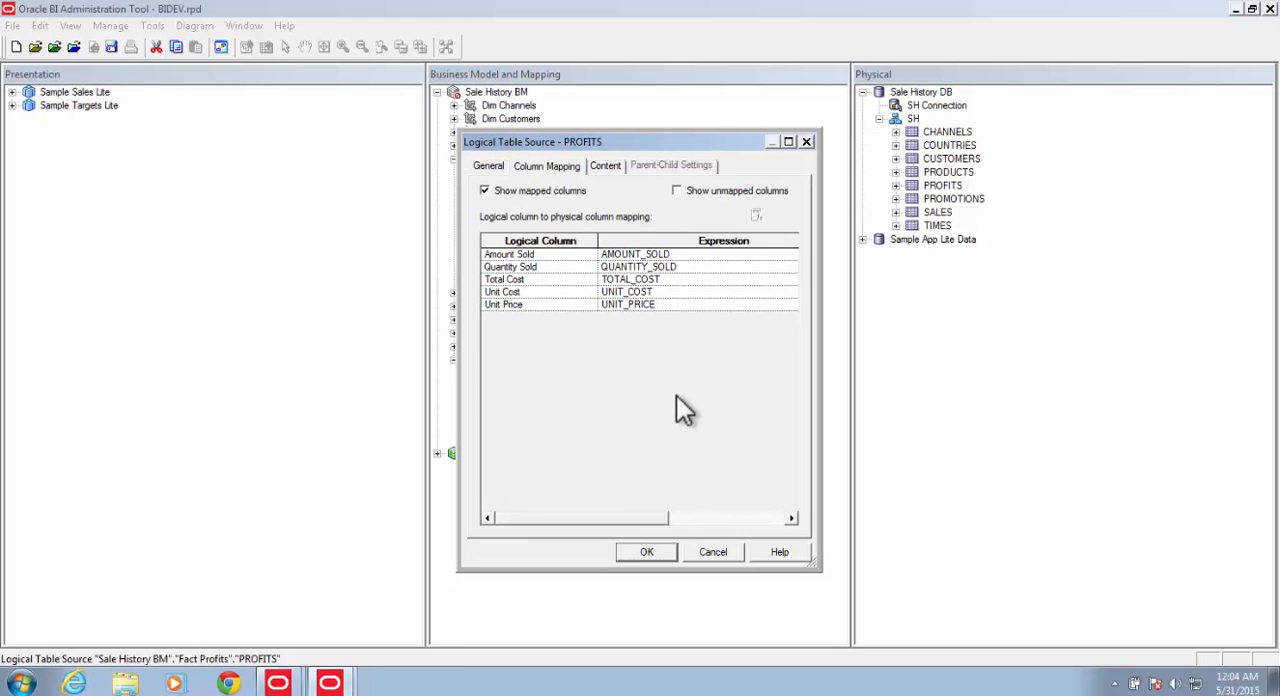
click(677, 191)
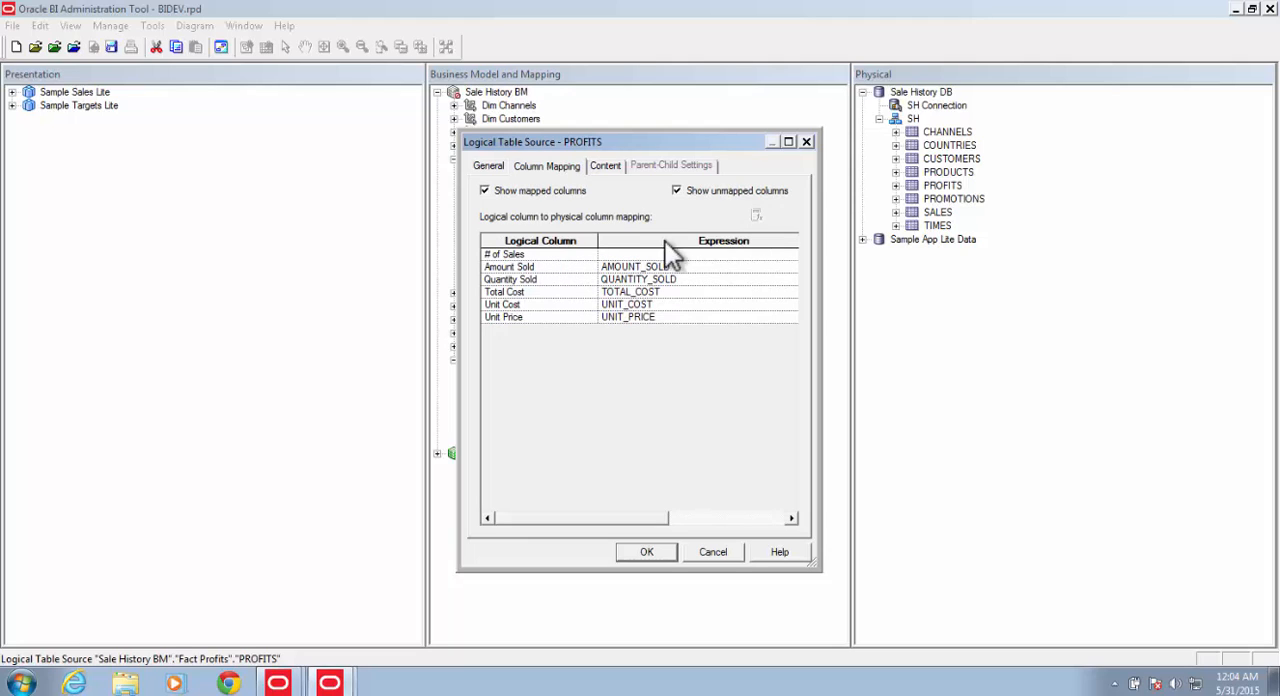
click(630, 256)
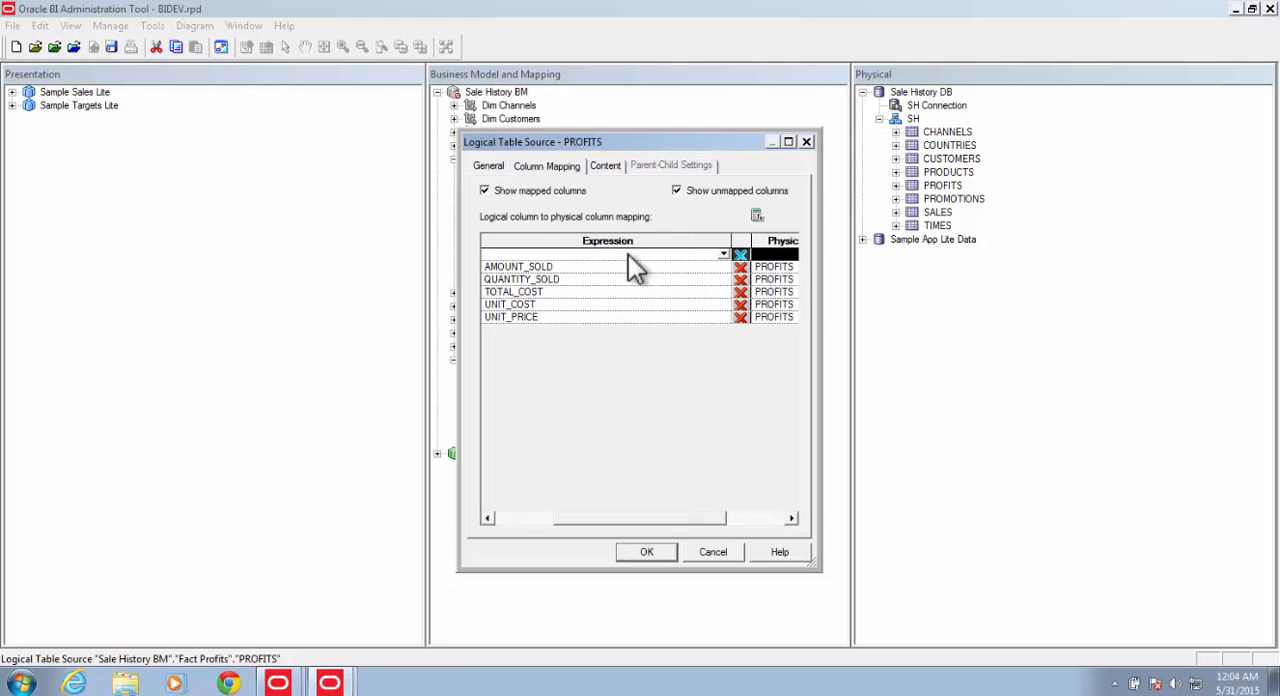
click(629, 255)
text(1)
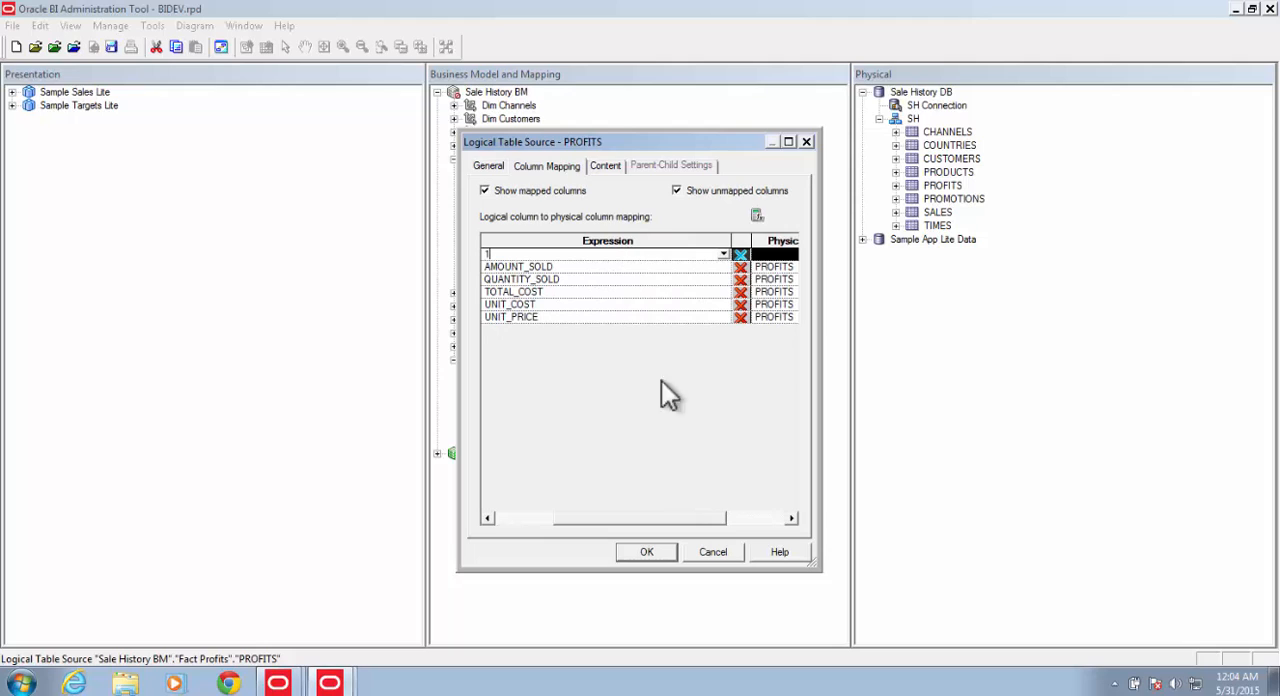
drag(671, 514, 582, 516)
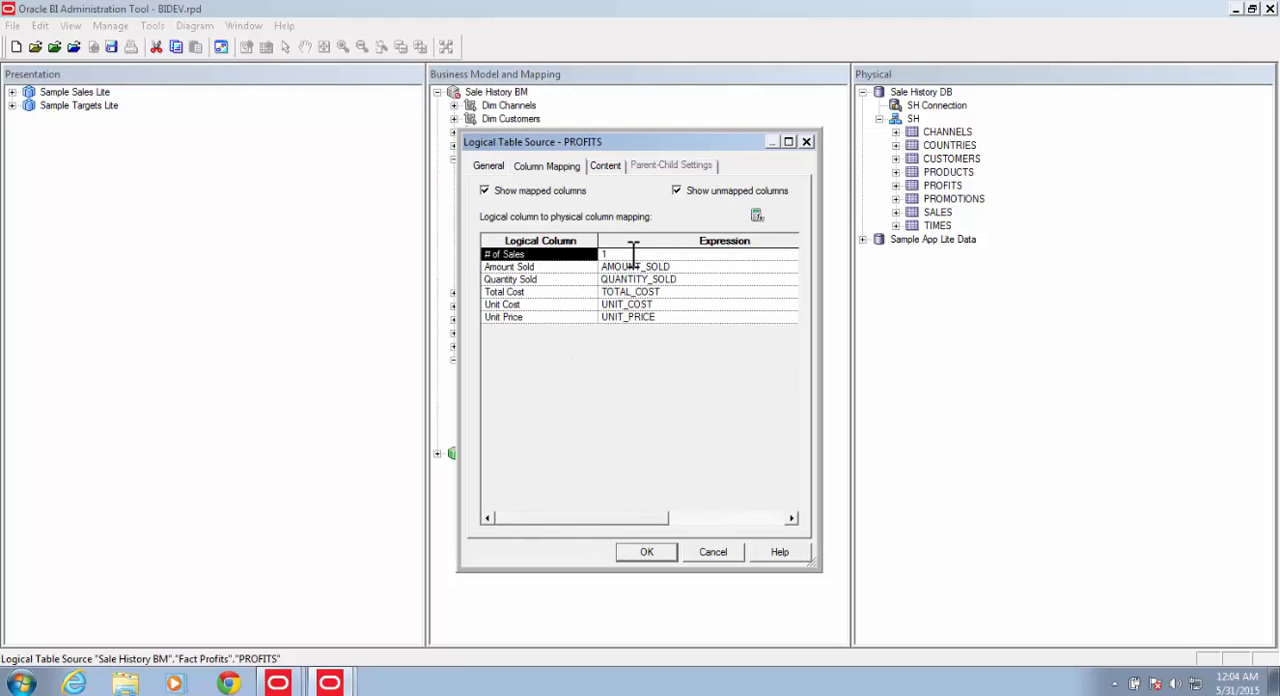
click(646, 552)
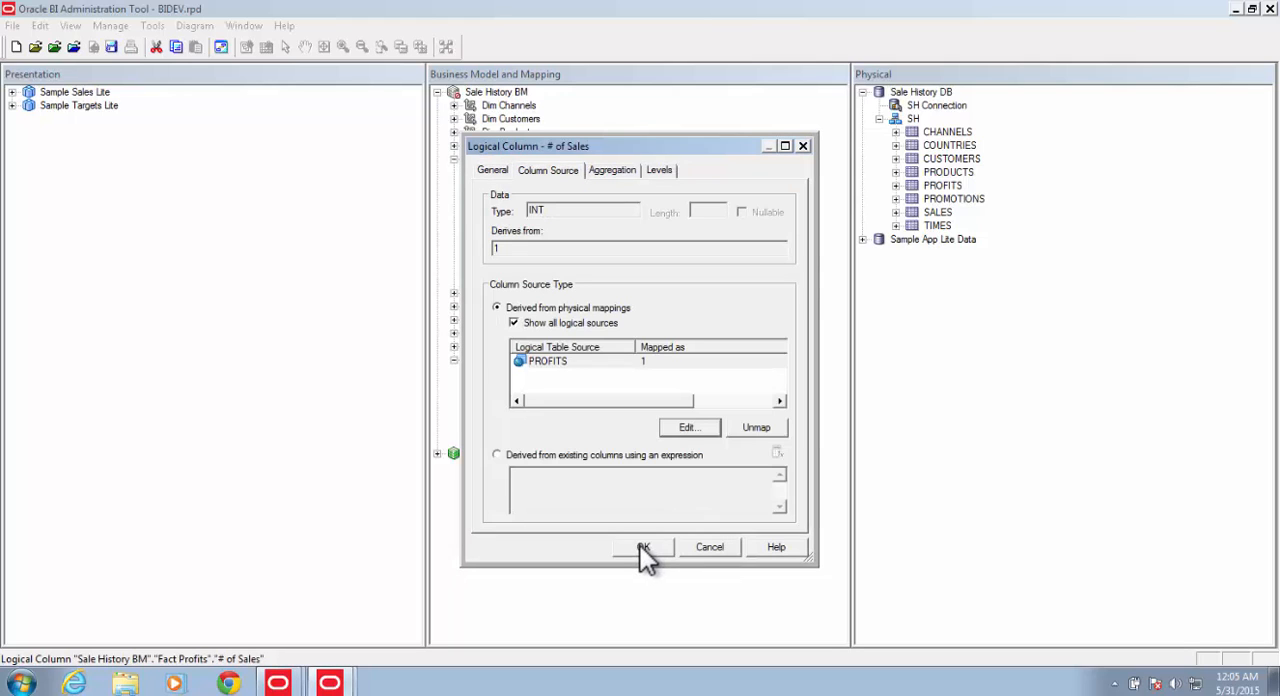
Step: Set the default aggregation rule of # of Sales to Count and save the column
click(613, 169)
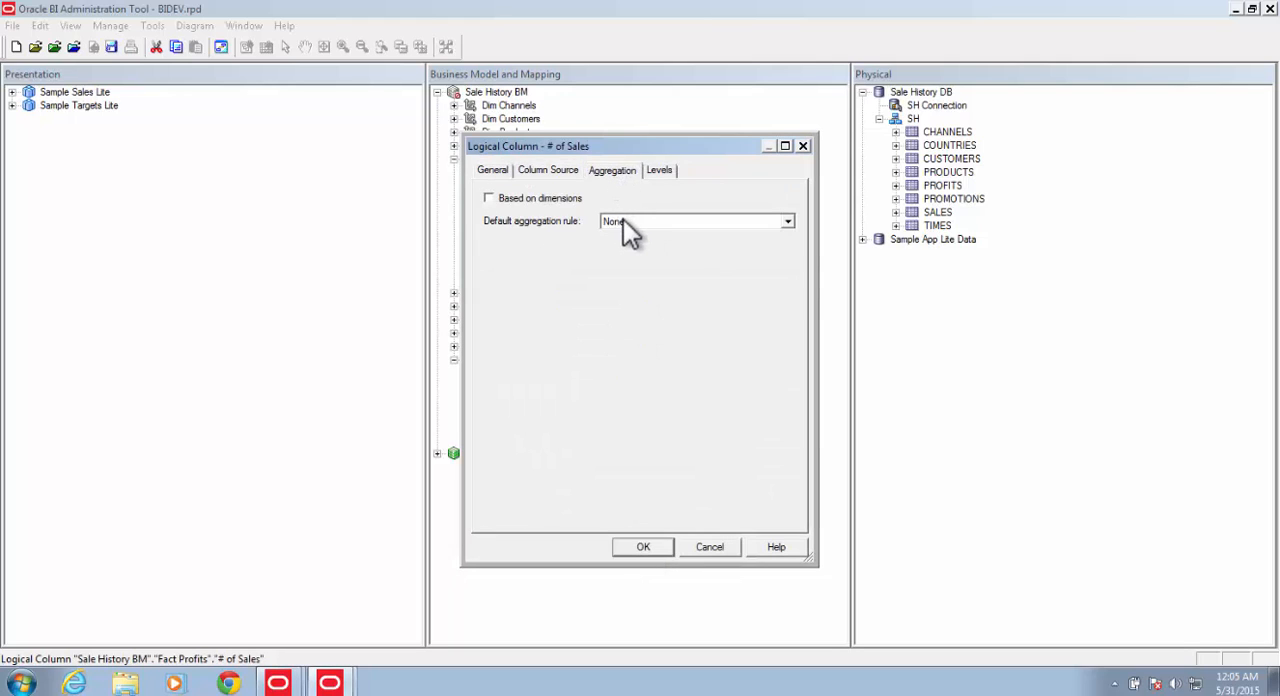
click(630, 222)
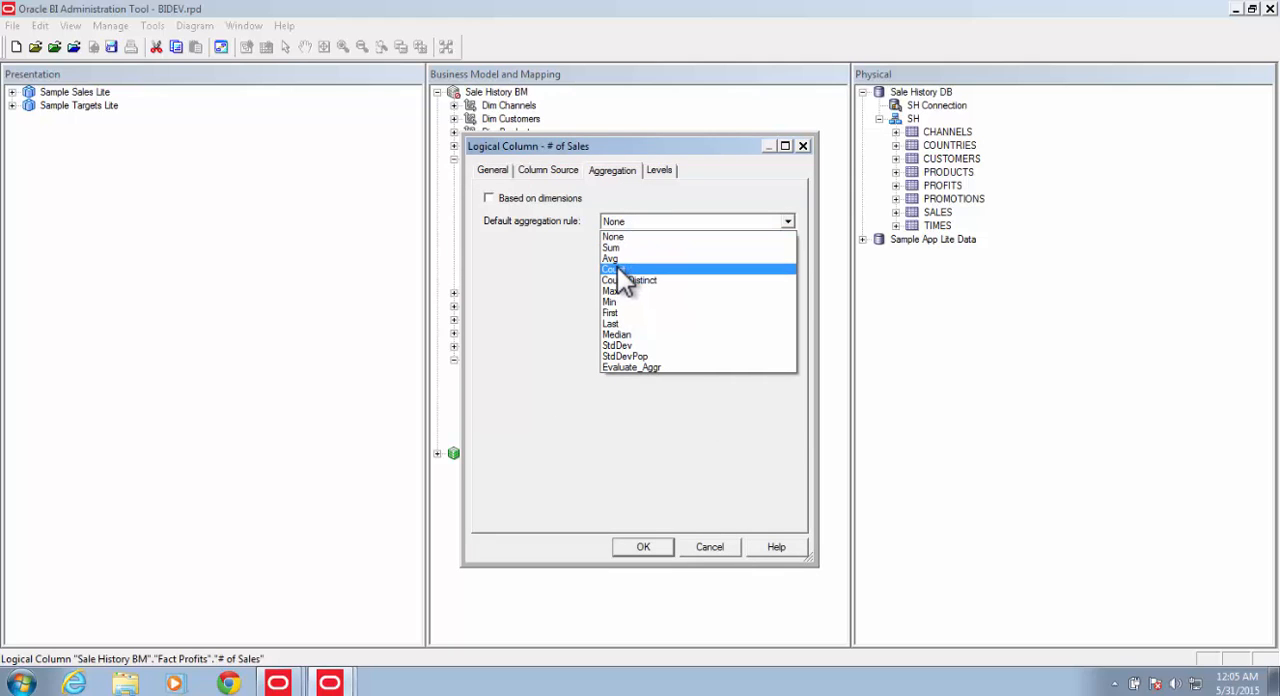
click(615, 269)
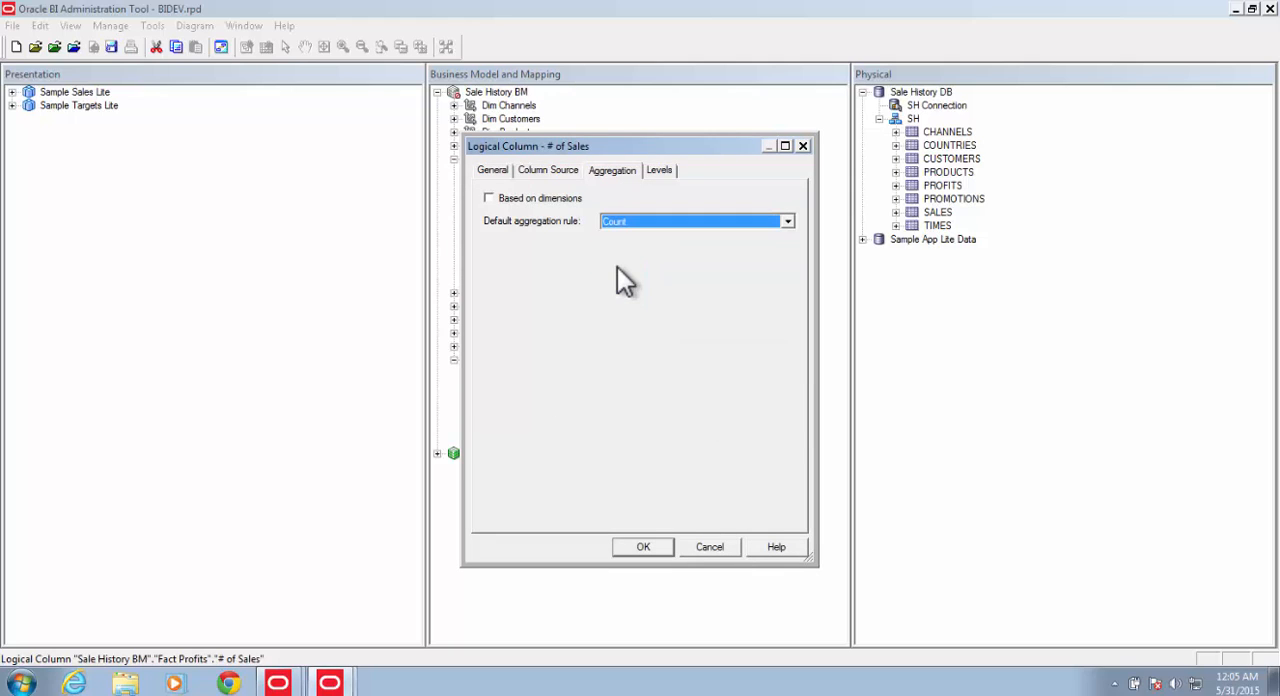
click(630, 549)
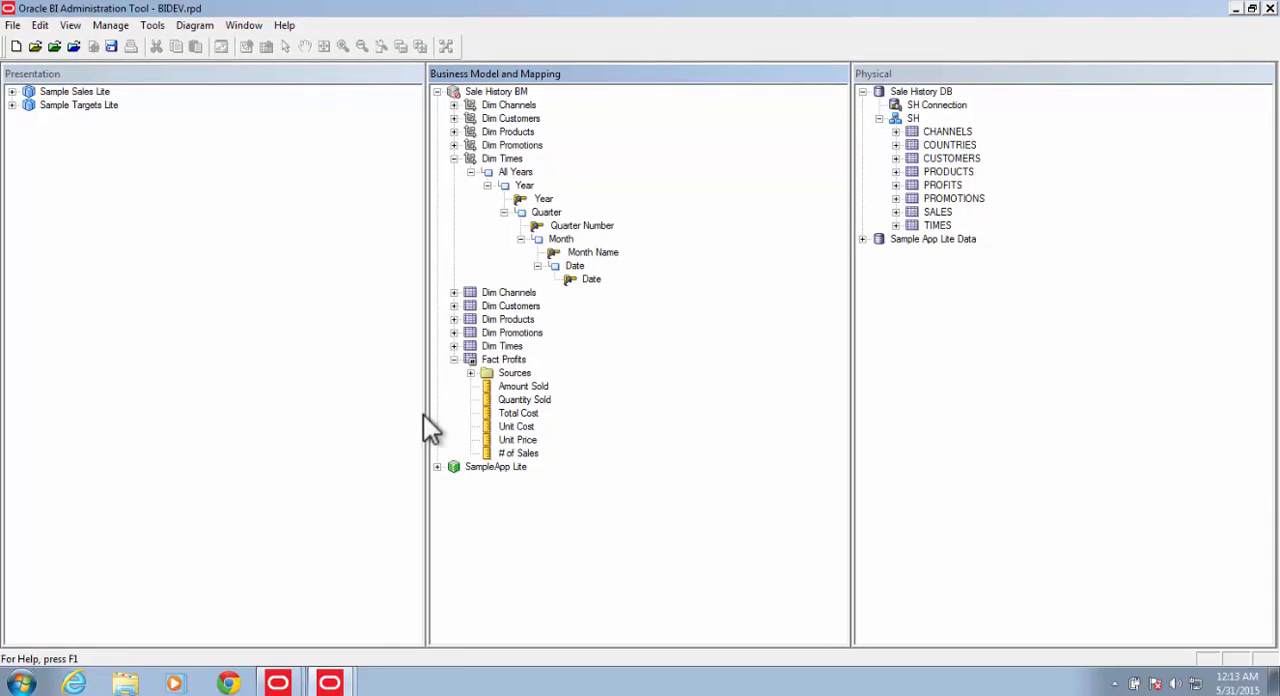
Step: Create a new logical column named "# of Customers" in Fact Profits
right_click(516, 360)
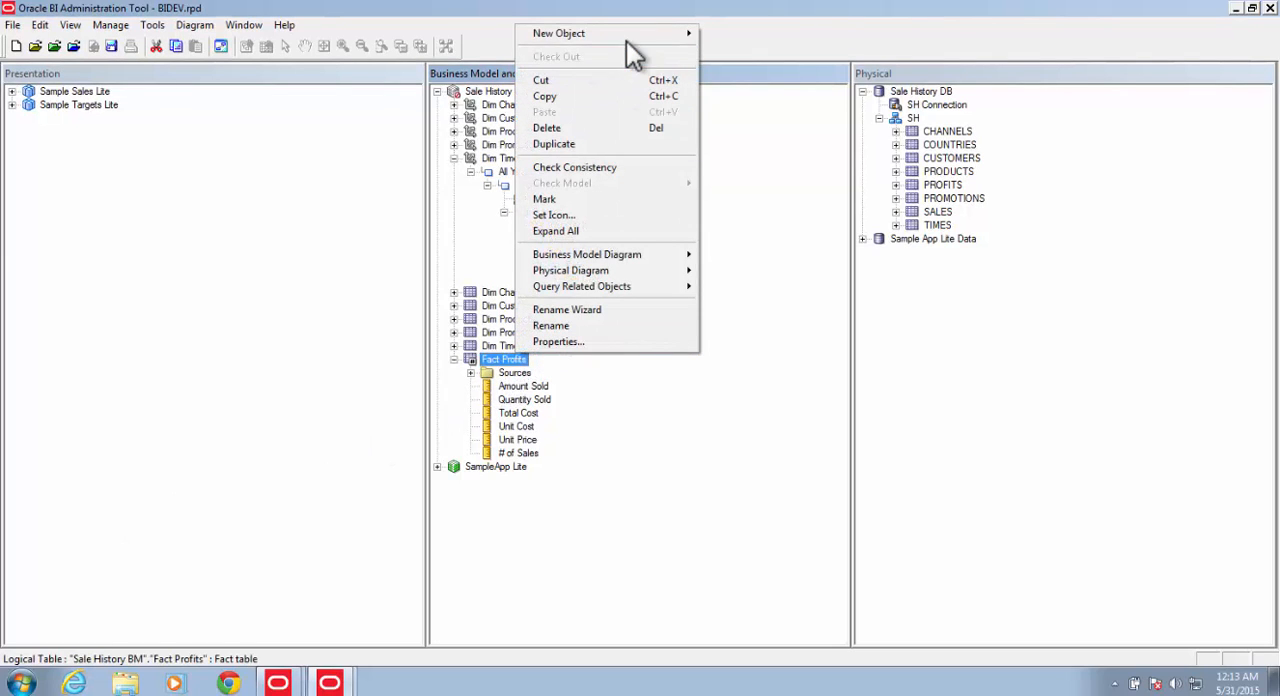
mouse_move(628, 40)
click(772, 50)
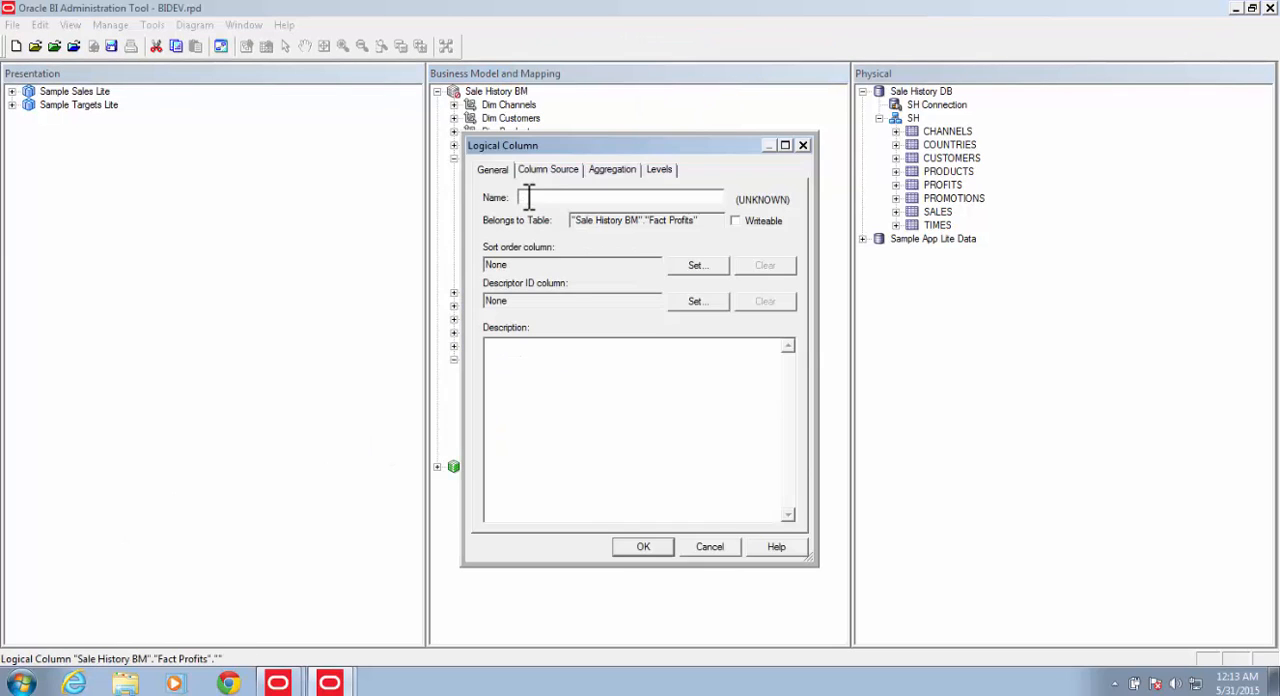
text(# )
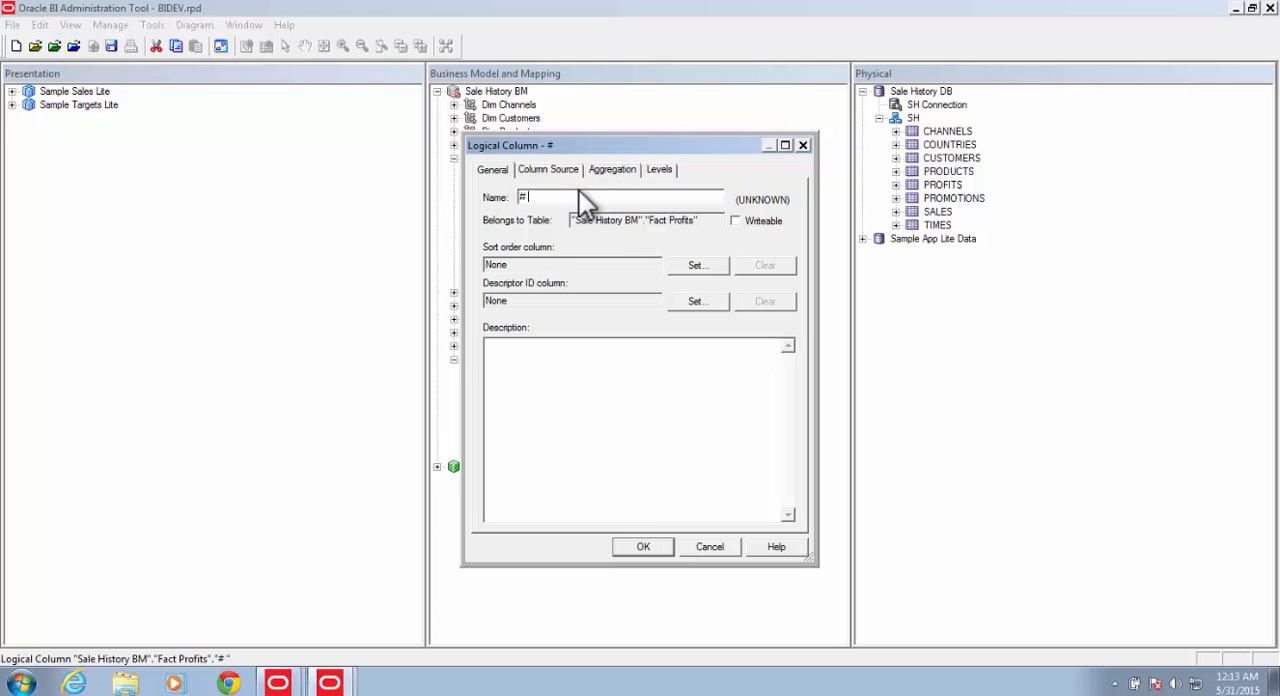
text(of Customers)
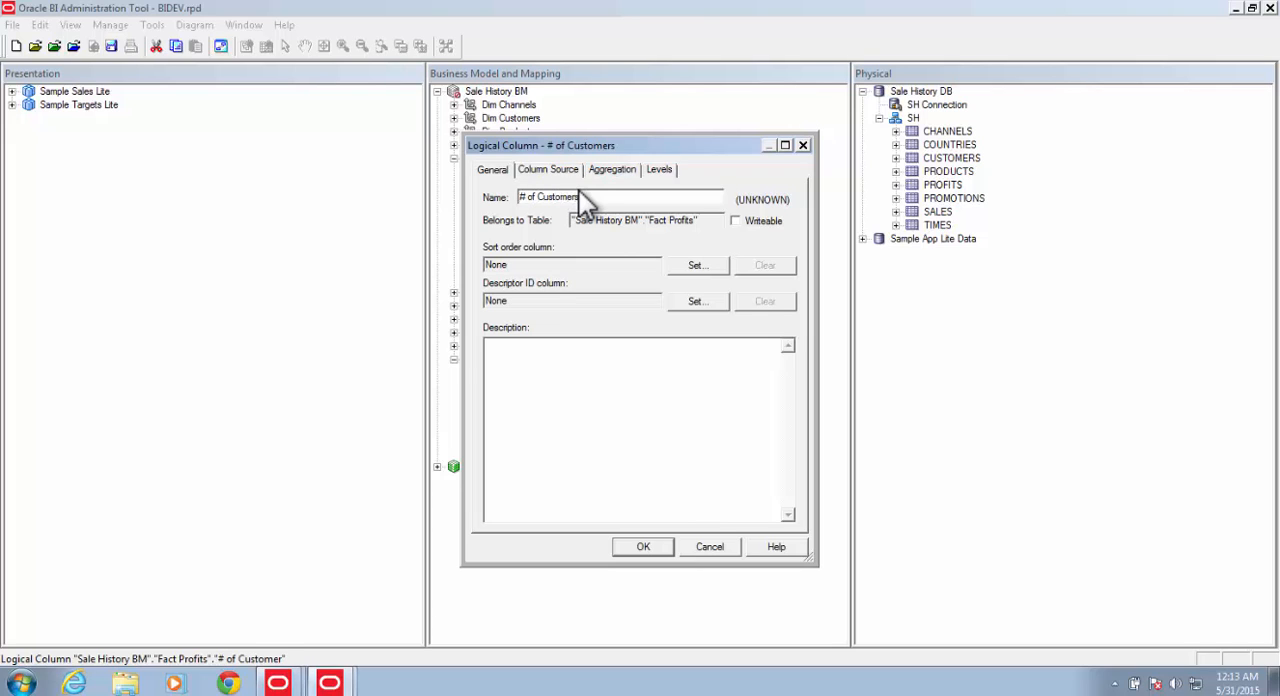
Step: Map the # of Customers column to CUST_ID of the PROFITS table in the PROFITS logical table source
click(549, 170)
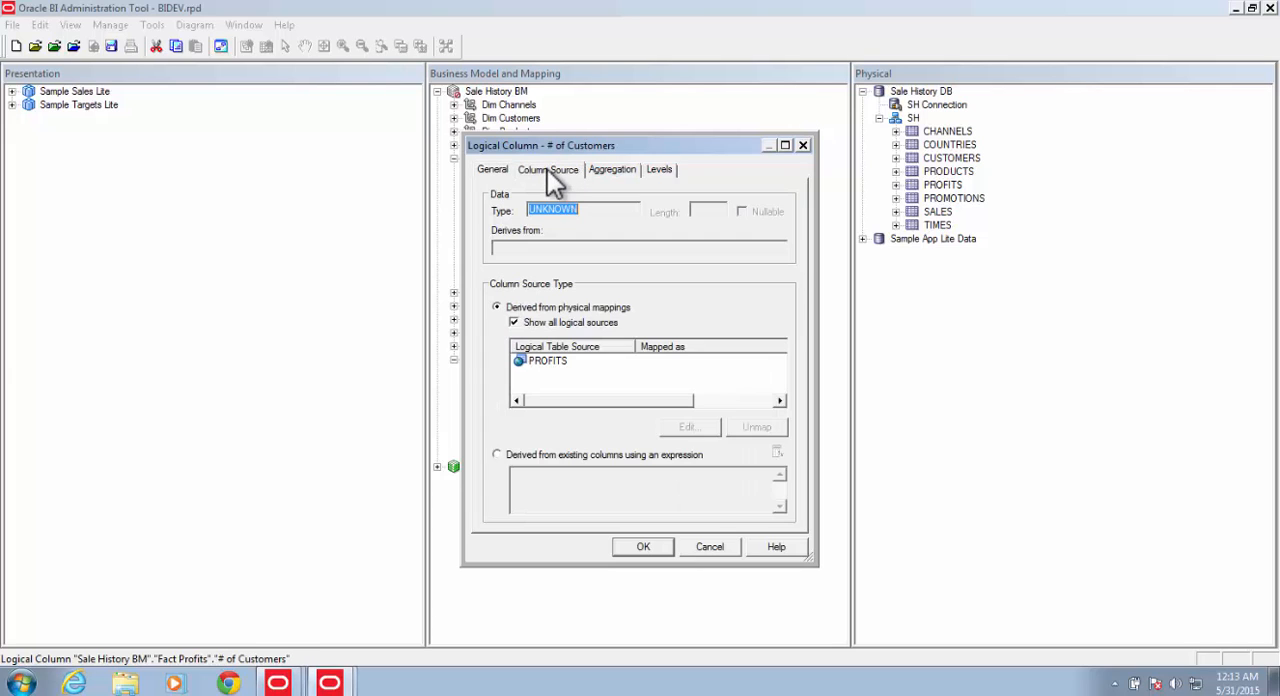
click(558, 364)
click(687, 430)
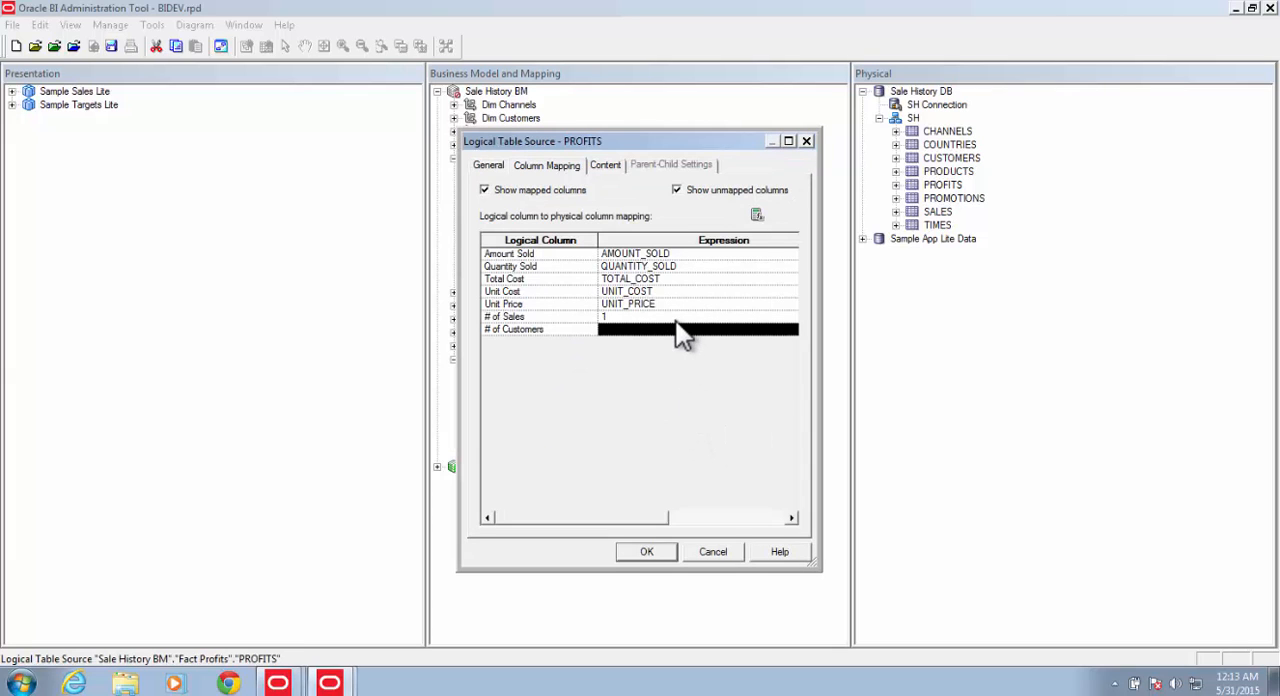
click(789, 329)
click(725, 329)
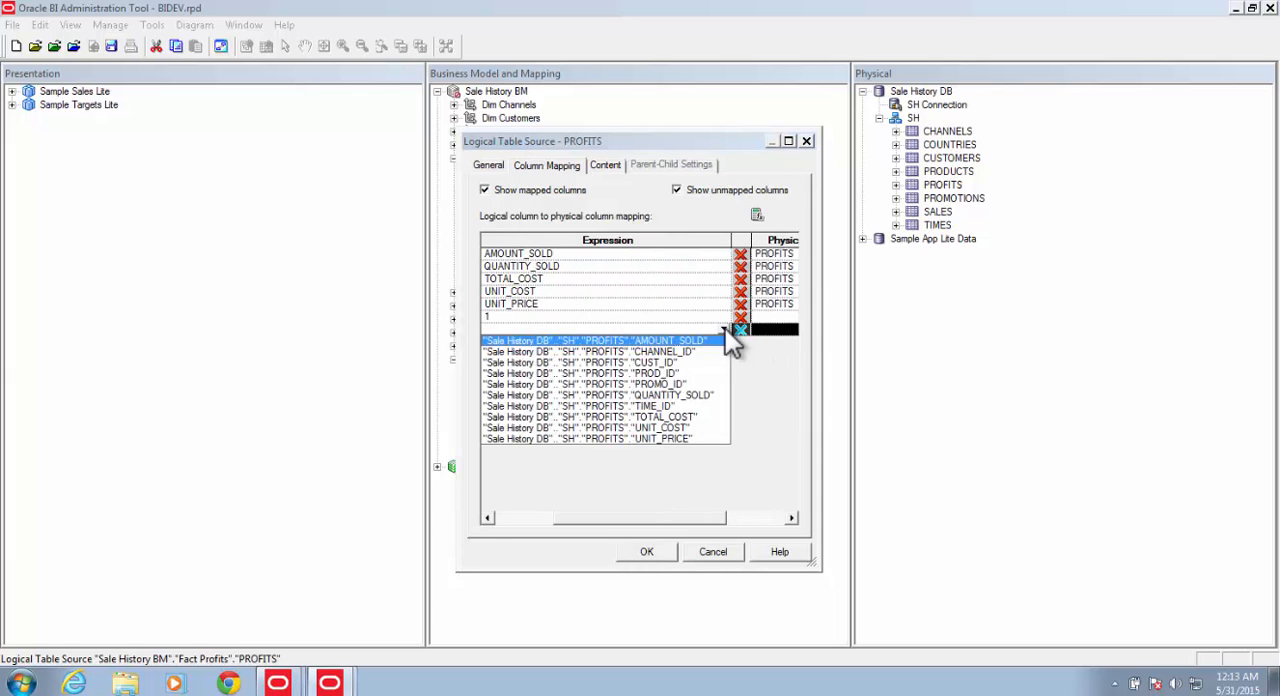
click(657, 363)
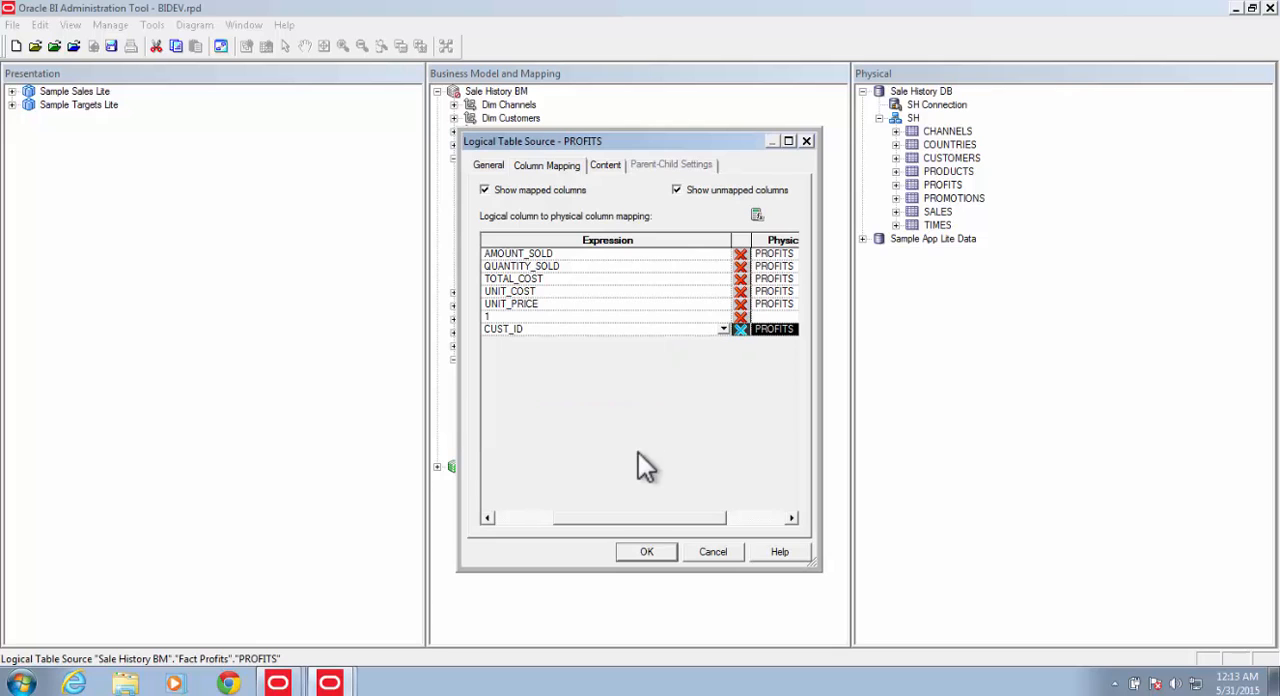
drag(641, 520, 533, 520)
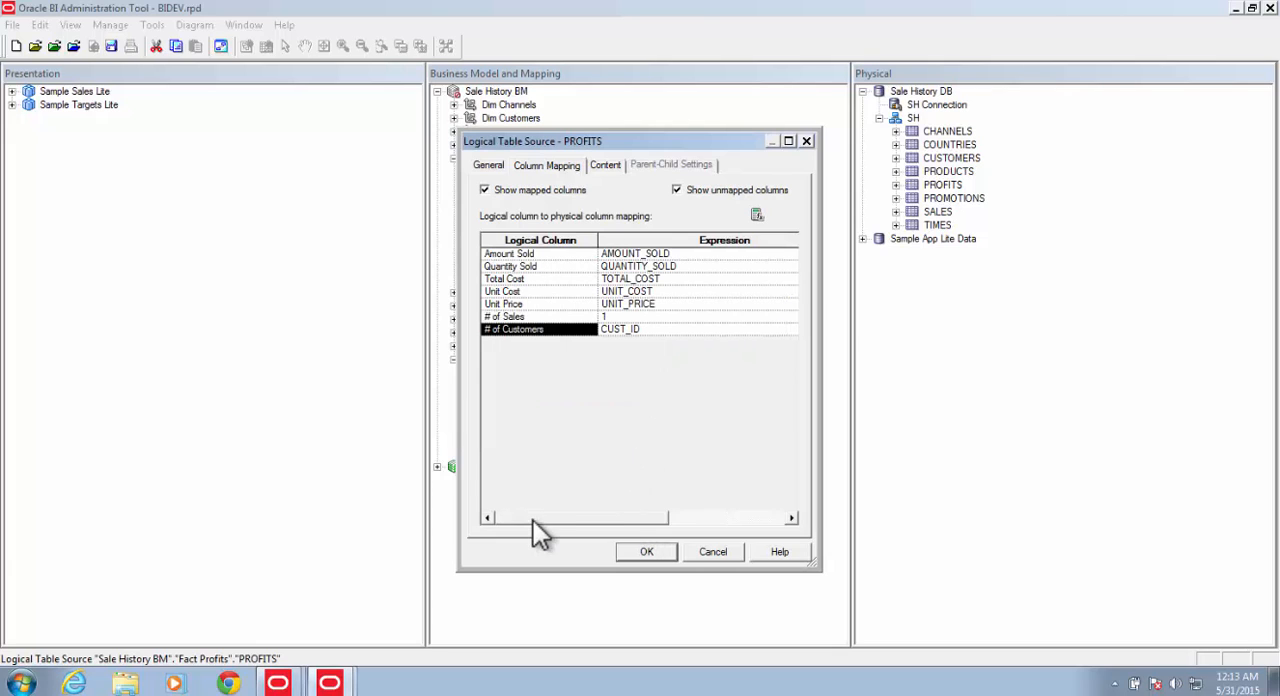
click(645, 553)
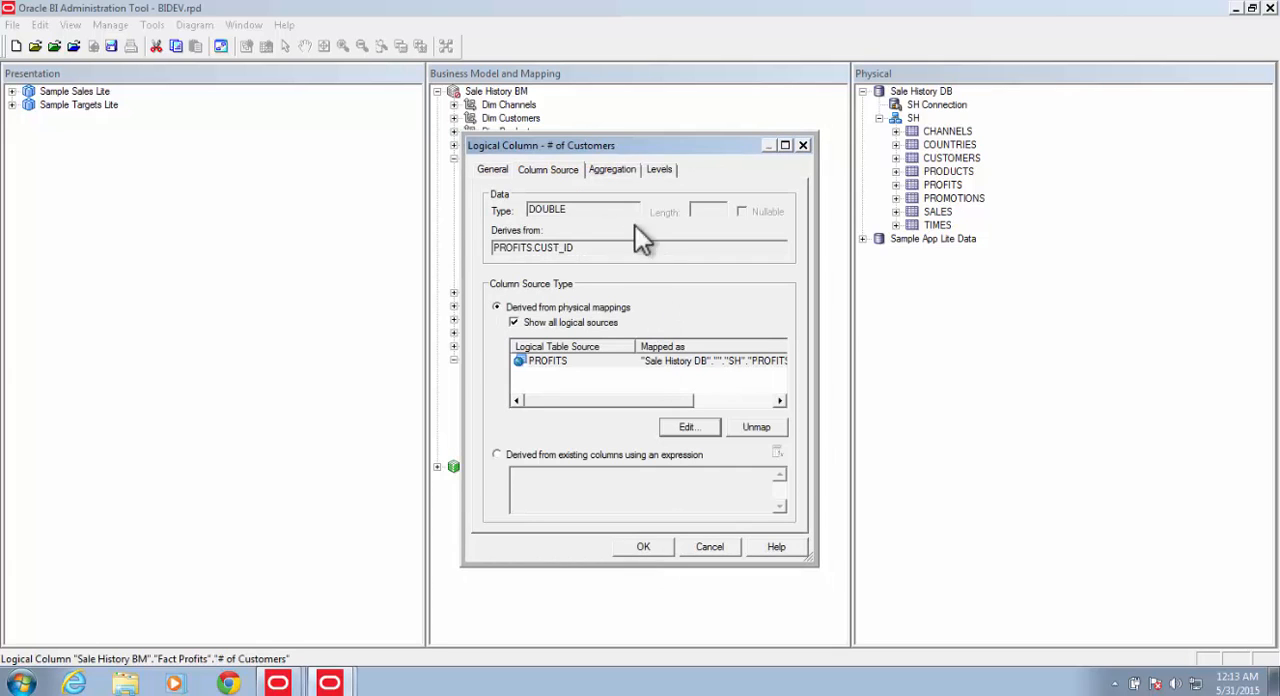
Step: Set the default aggregation rule of # of Customers to Count Distinct and save the column
click(612, 170)
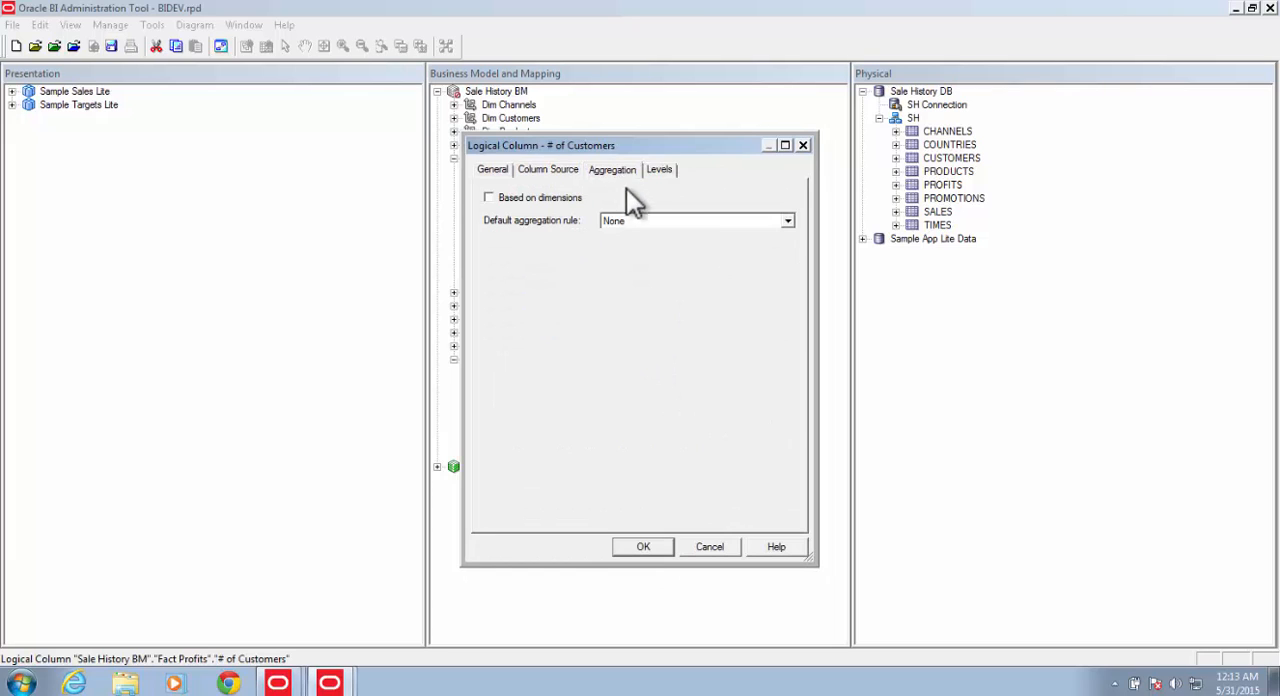
click(639, 220)
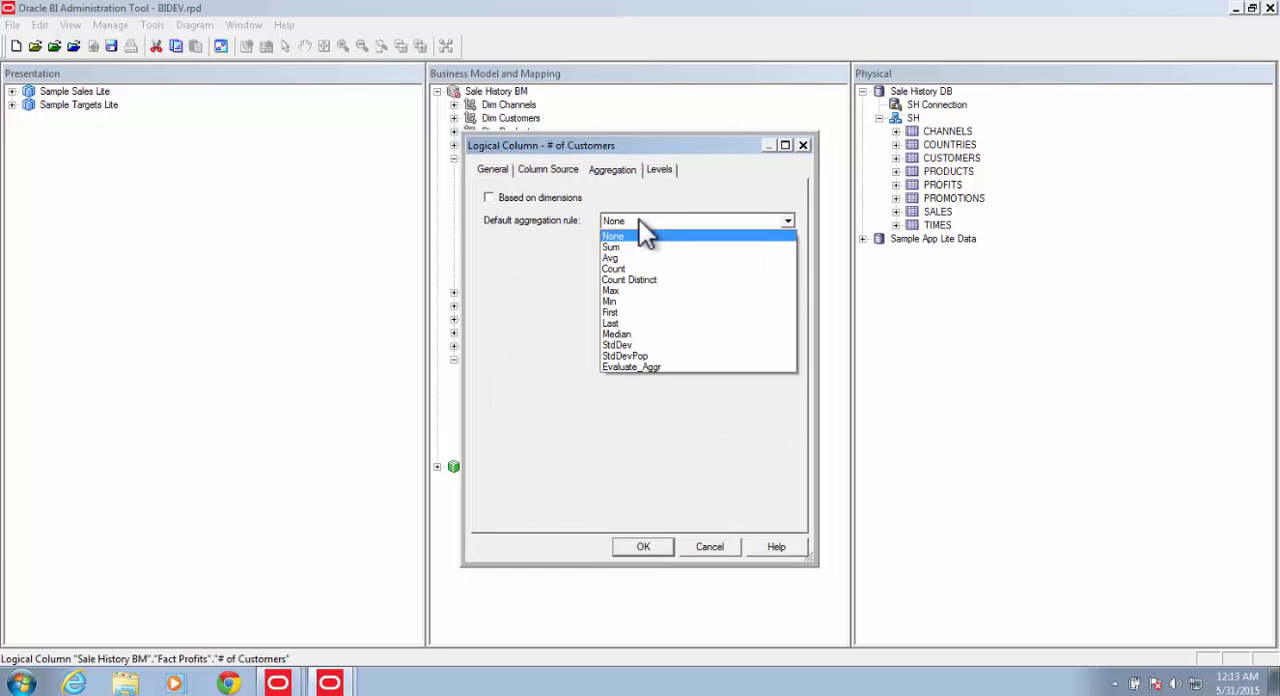
click(637, 281)
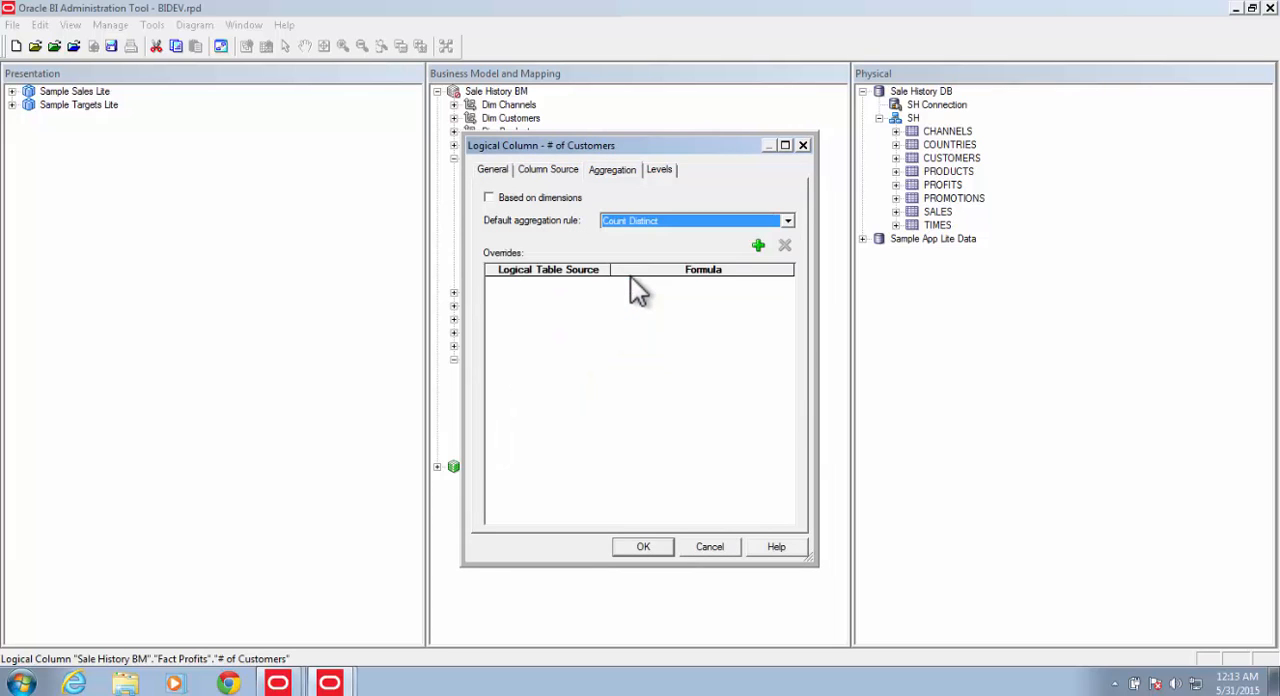
click(644, 548)
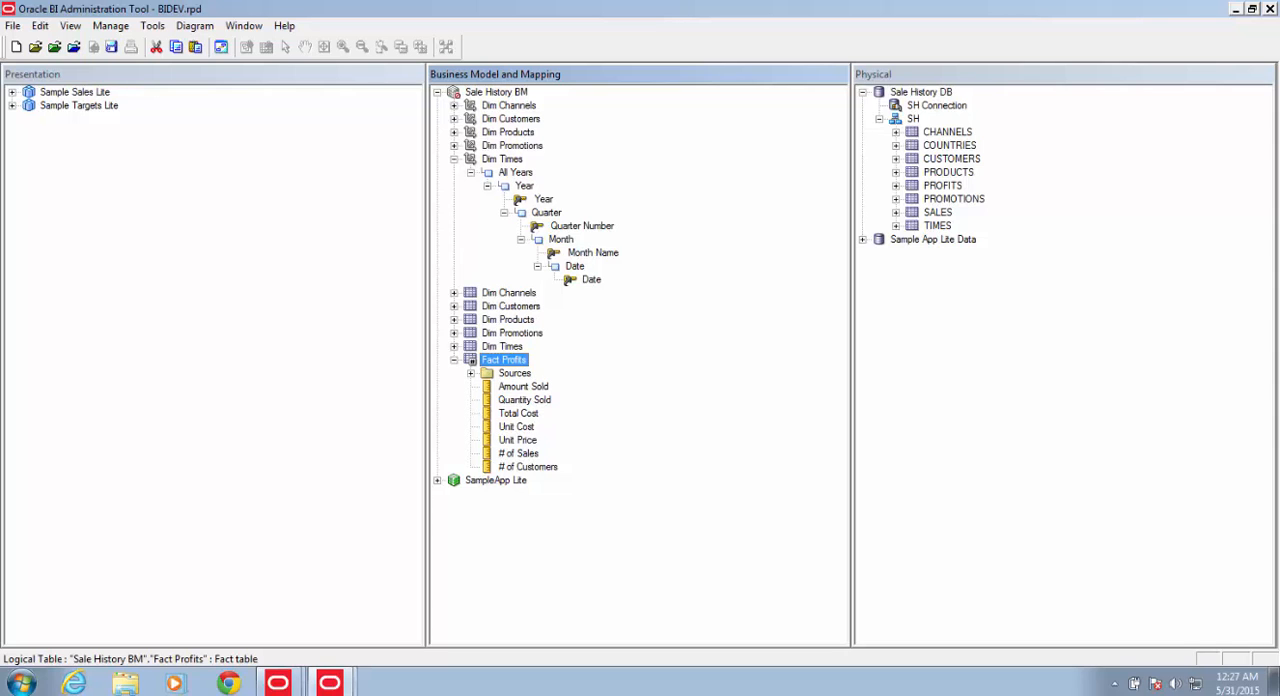
Step: Create a new logical column named "Avg Sale Size" in the Fact Profits table
right_click(525, 360)
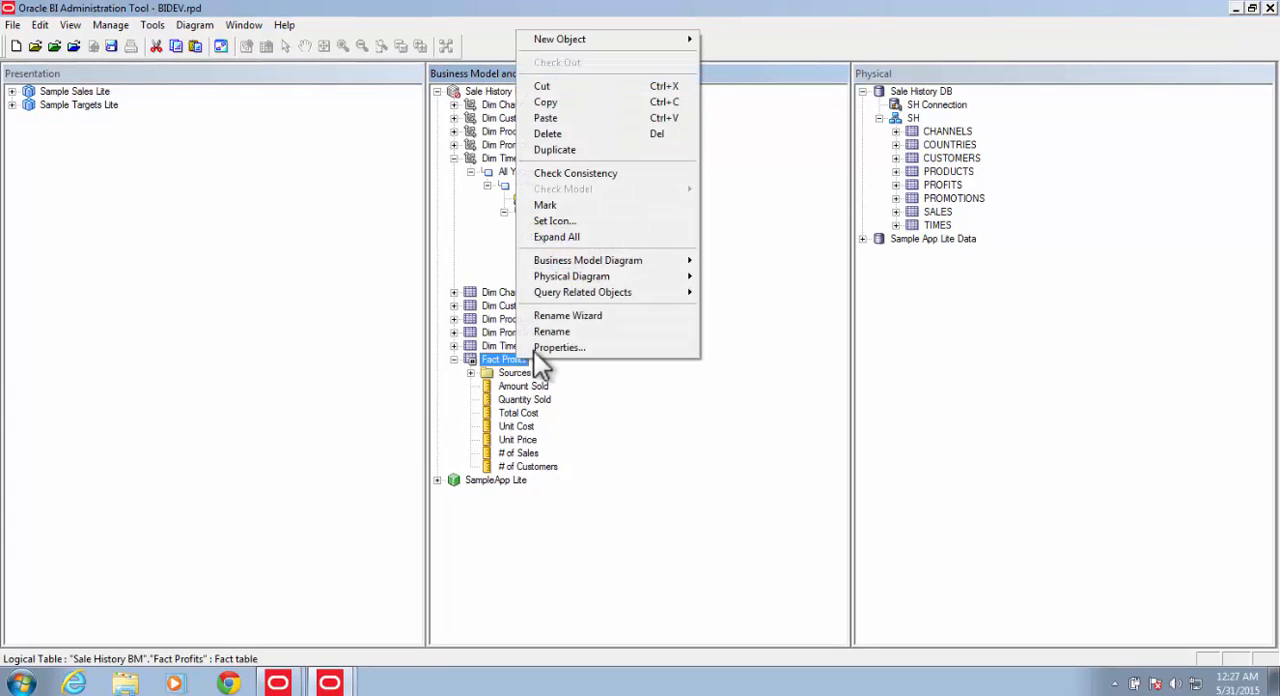
mouse_move(669, 42)
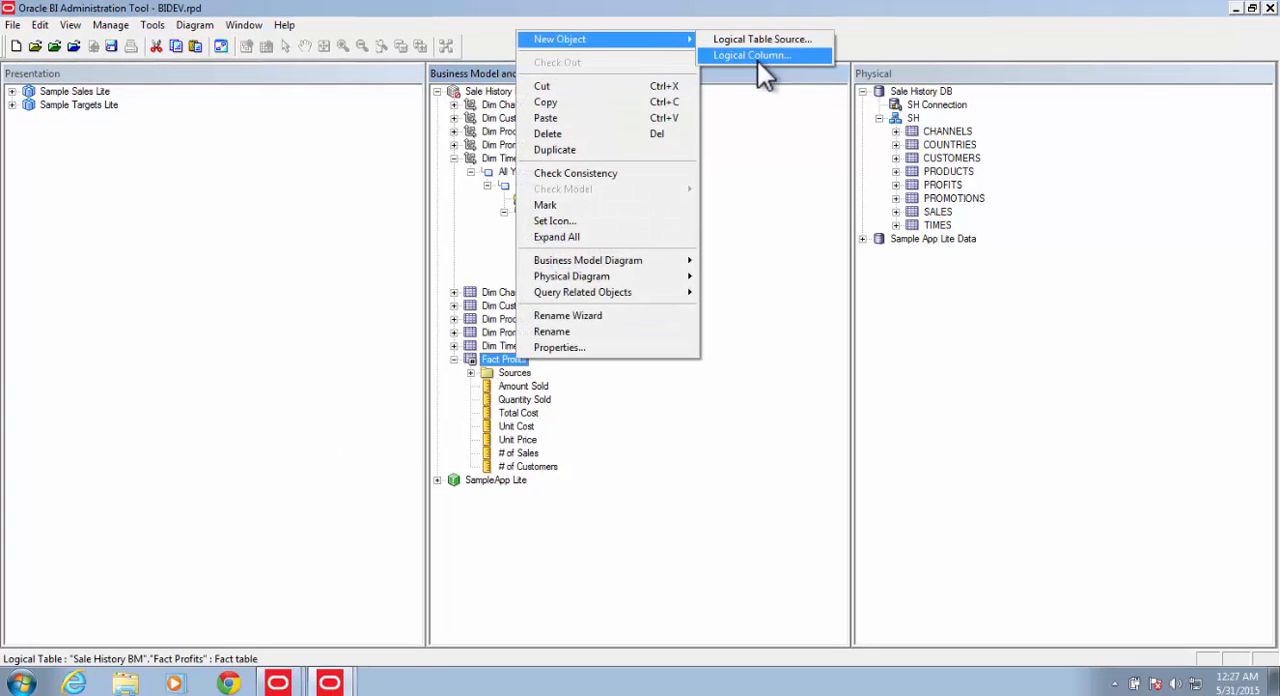
click(757, 56)
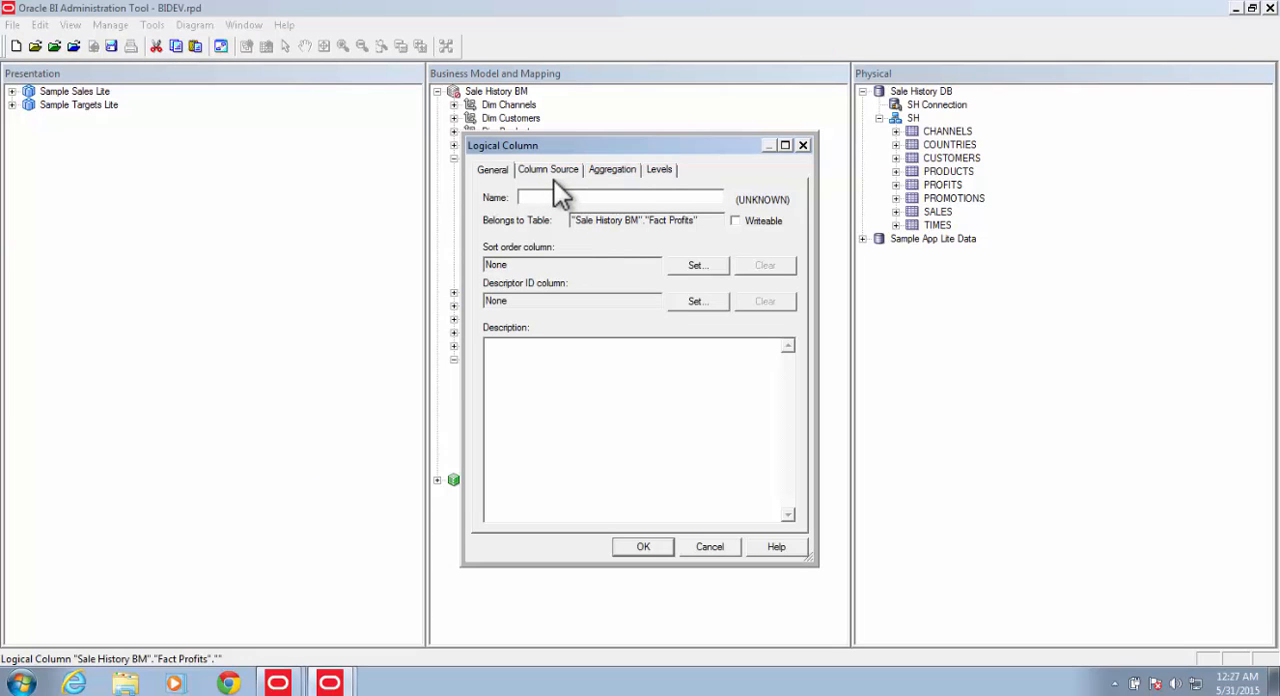
text(Avf)
key(BackSpace)
text(g Sale Size)
Step: Derive Avg Sale Size from existing columns with the expression Amount Sold / # of Sales from Fact Profits, and save the column
click(526, 172)
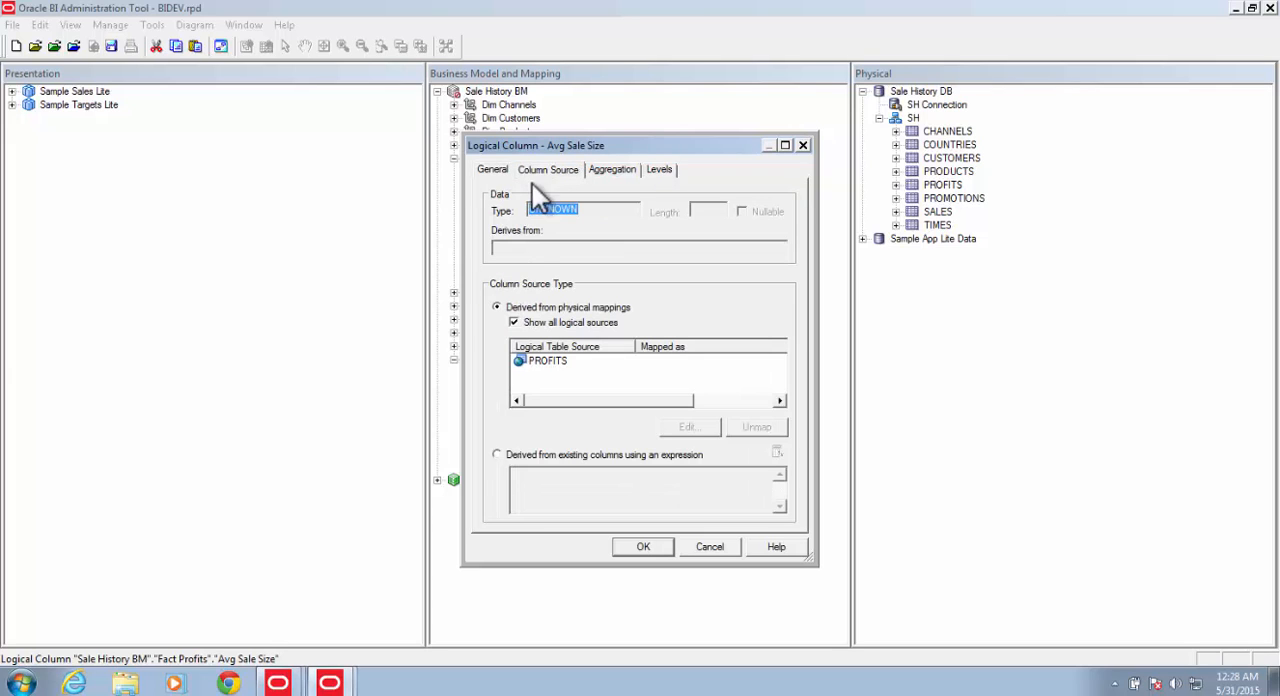
click(498, 455)
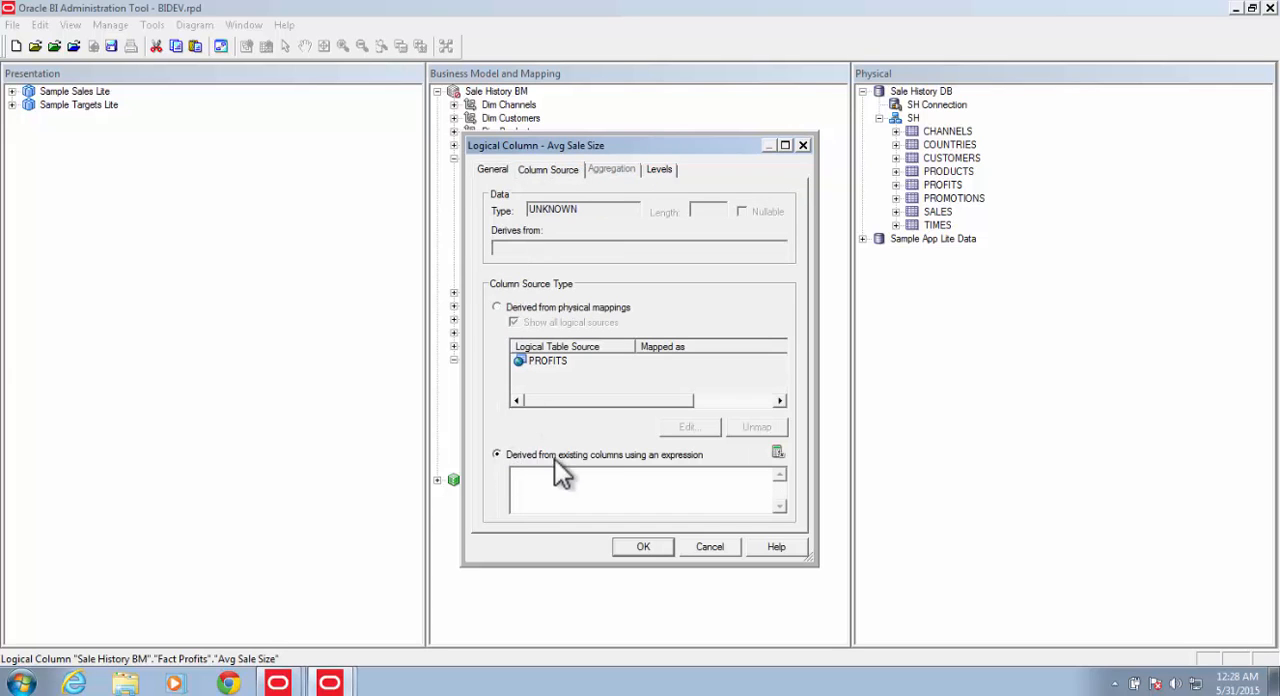
click(779, 452)
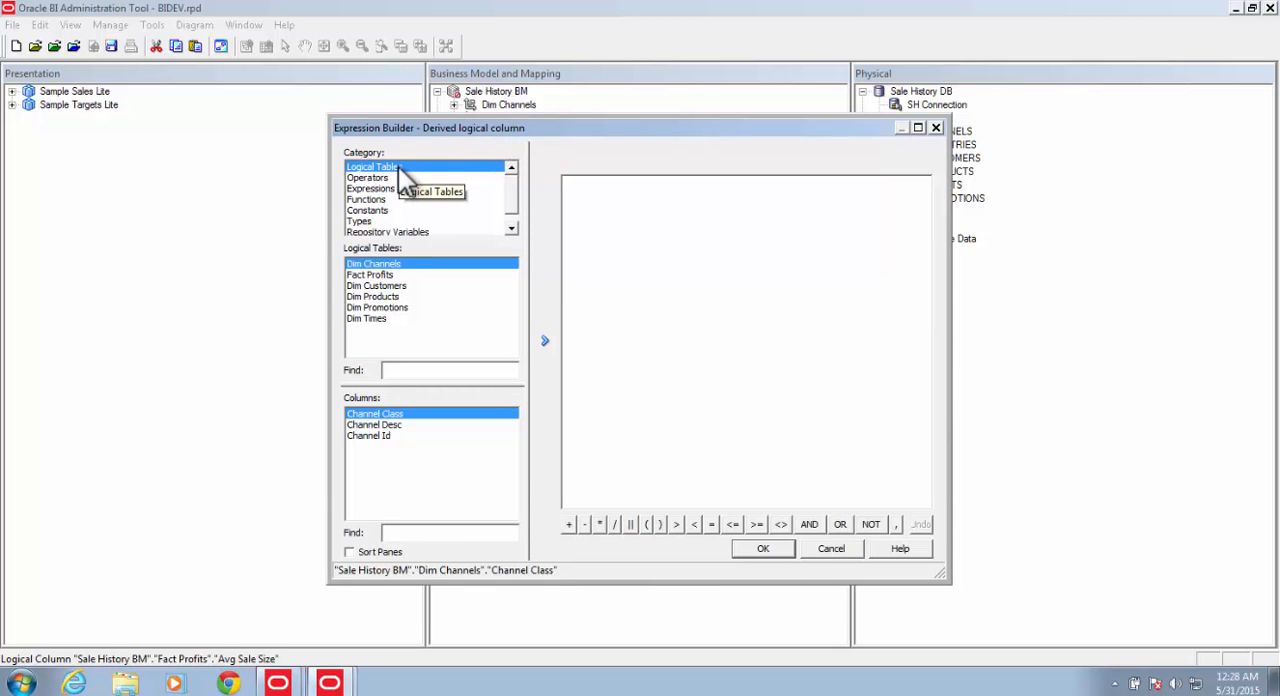
click(390, 274)
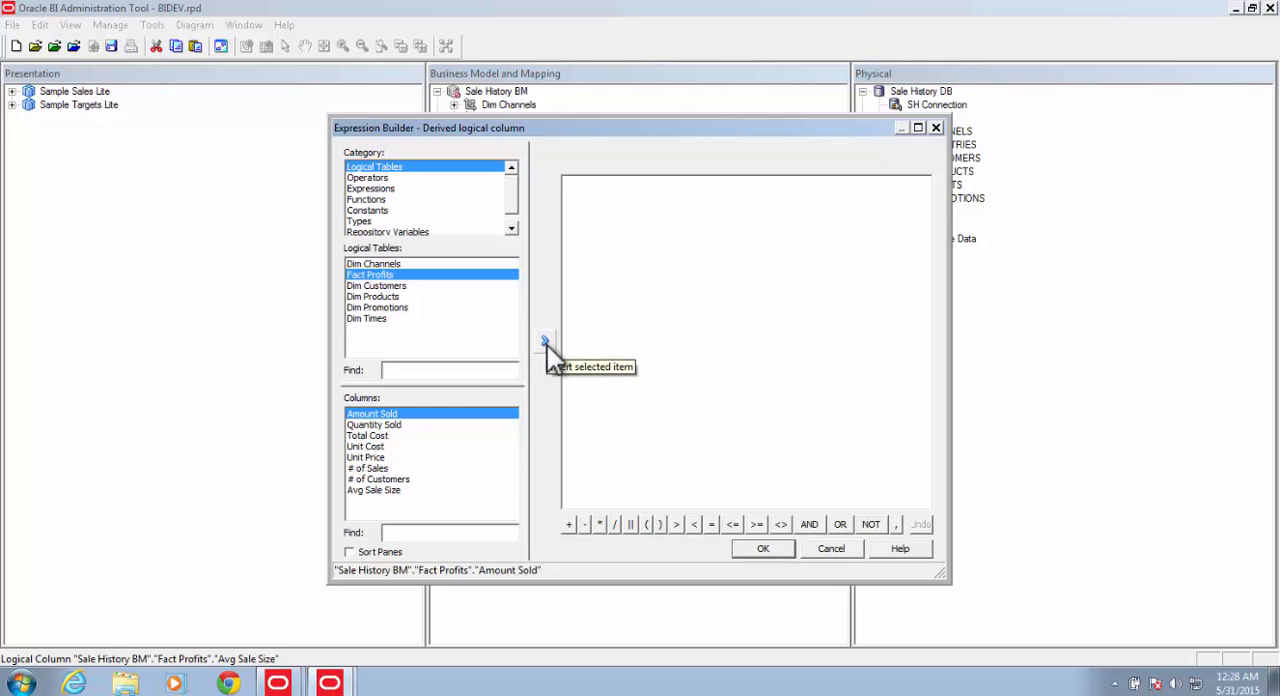
click(546, 343)
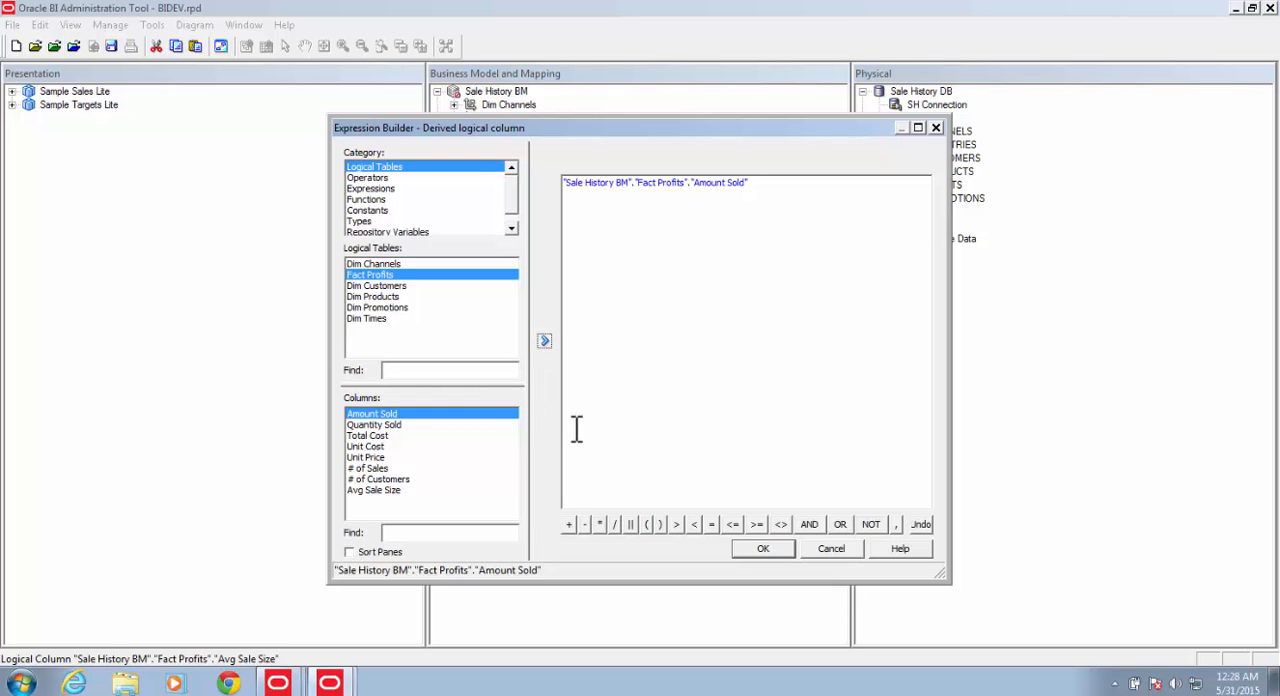
click(616, 524)
click(369, 468)
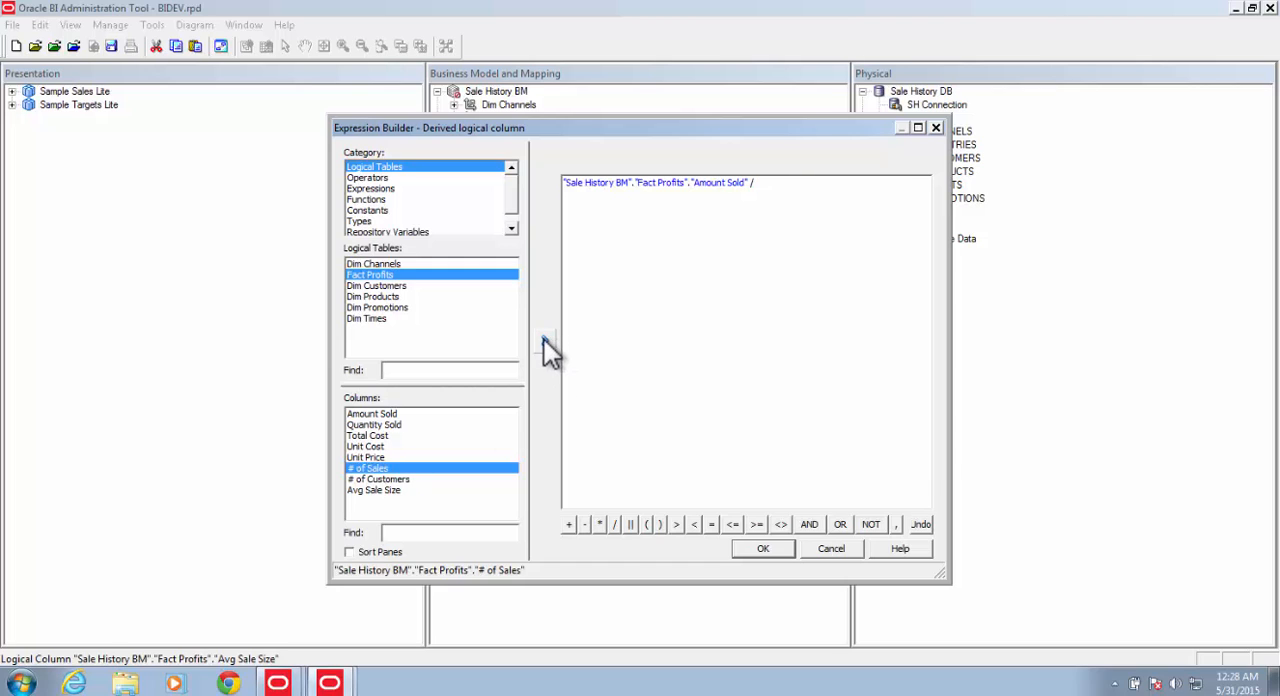
click(545, 341)
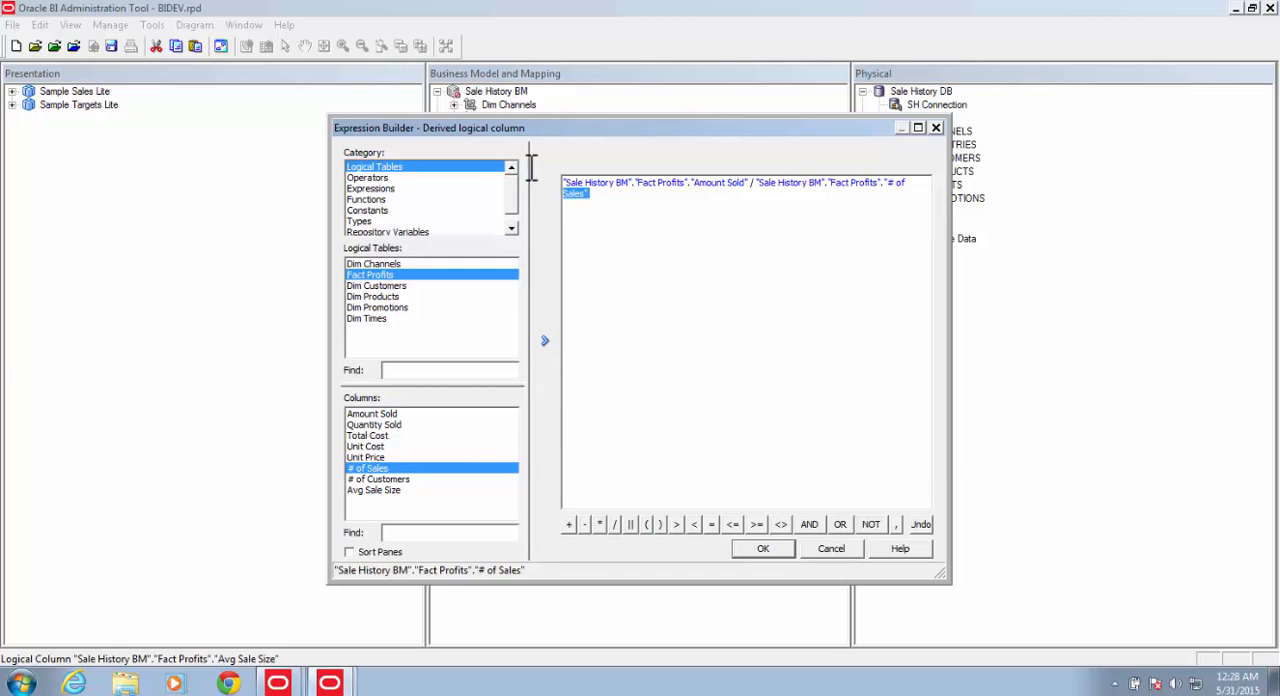
drag(588, 193, 540, 166)
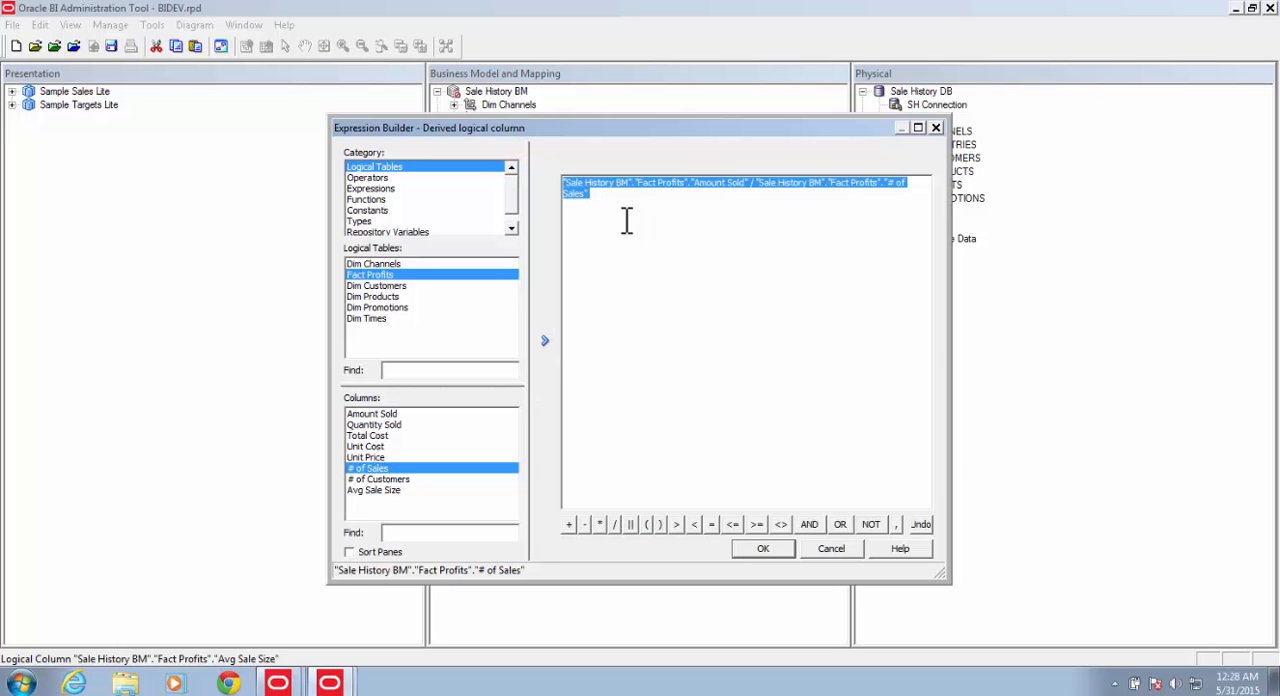
click(756, 548)
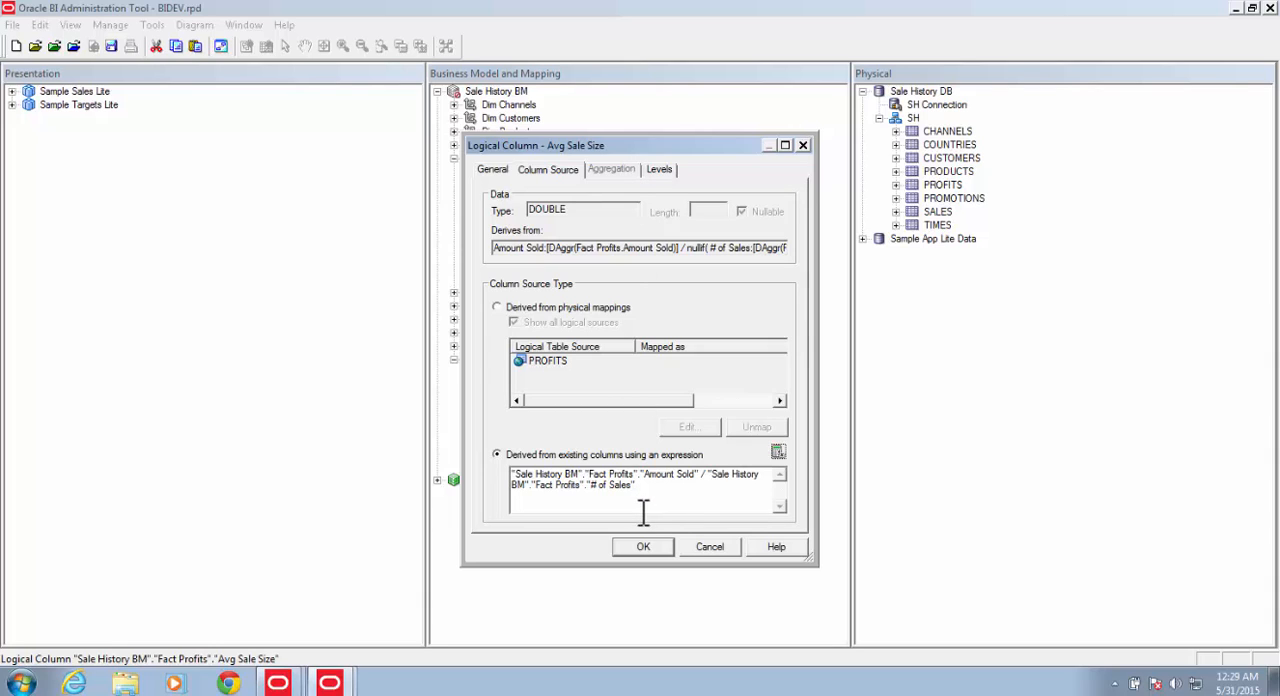
click(643, 547)
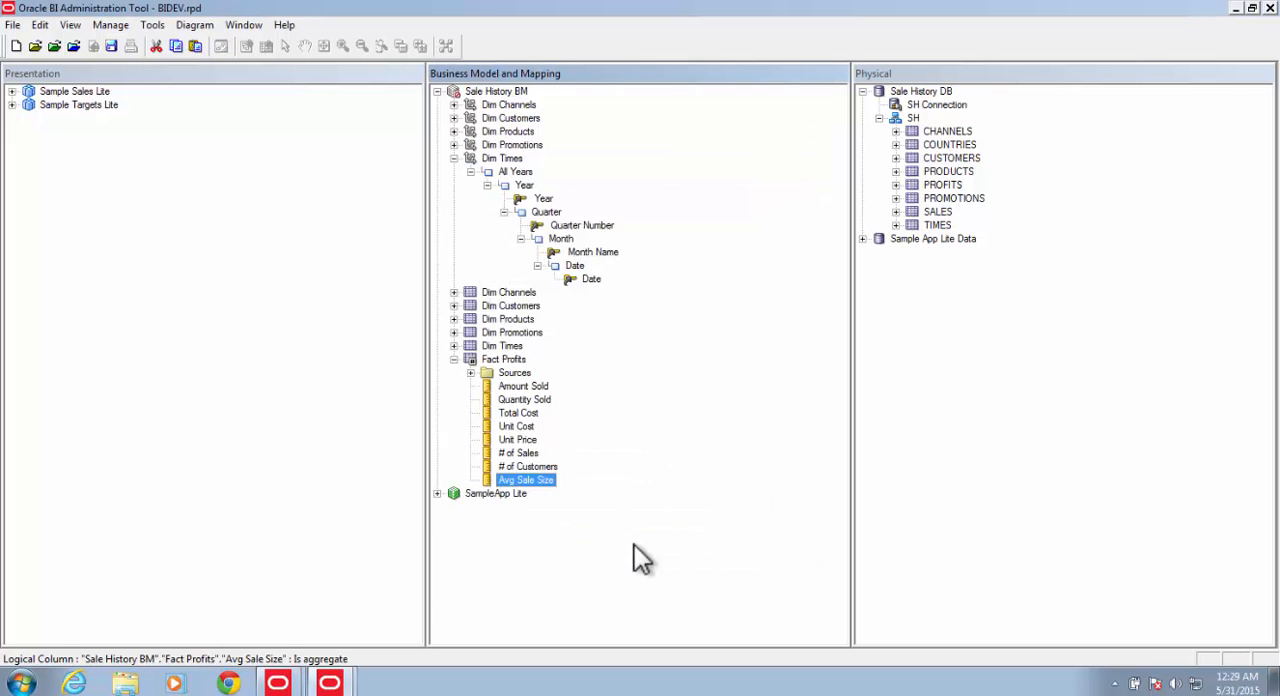
click(634, 545)
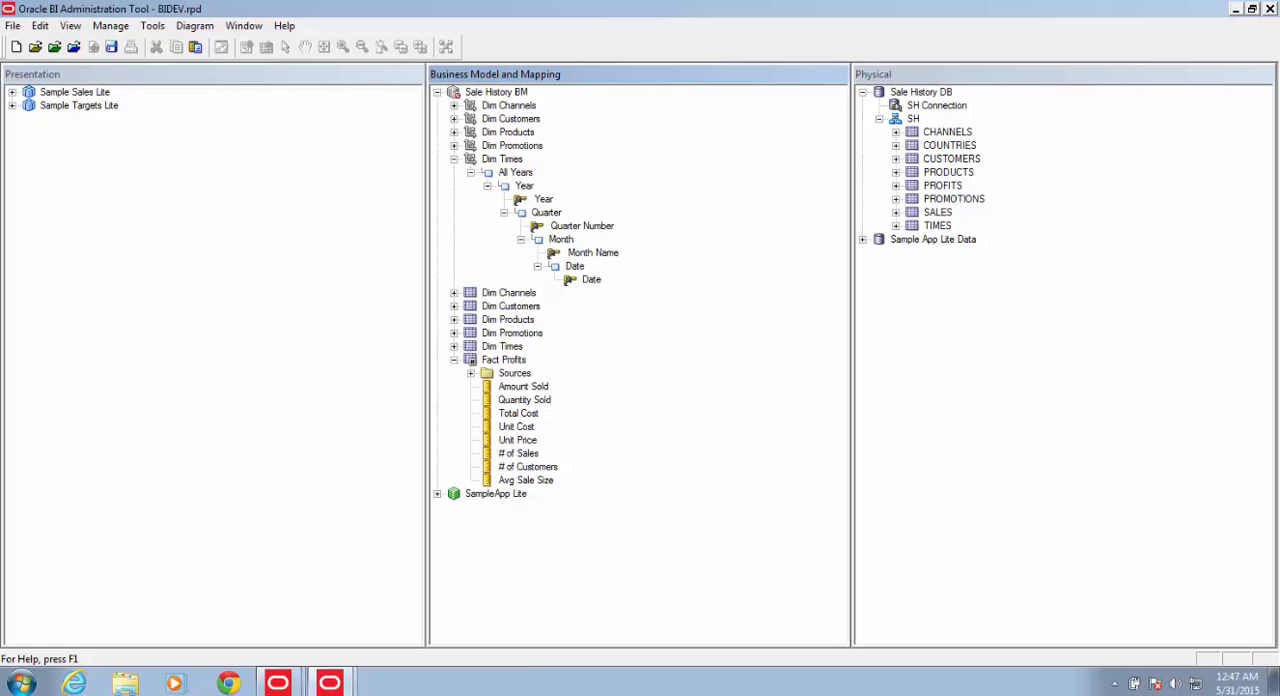
Step: Set the Dim Customers logical level to Customer in the content settings of the PROFITS logical table source under Fact Profits
click(471, 374)
double_click(533, 387)
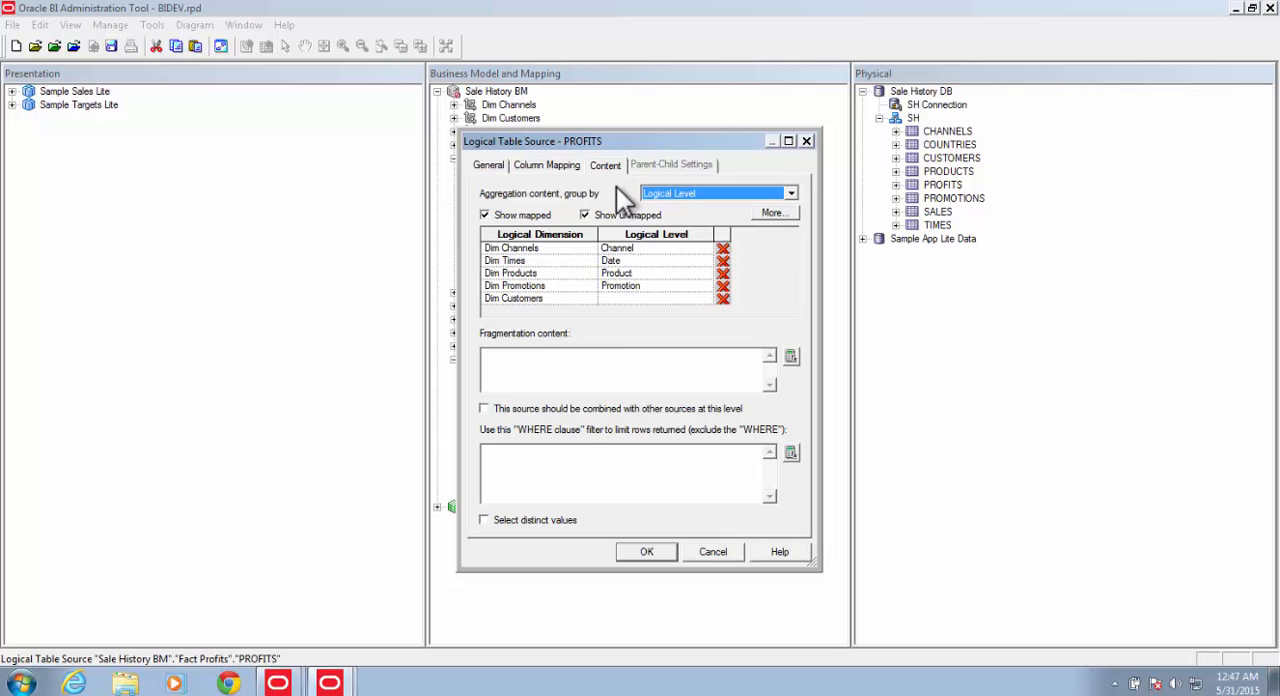
click(667, 193)
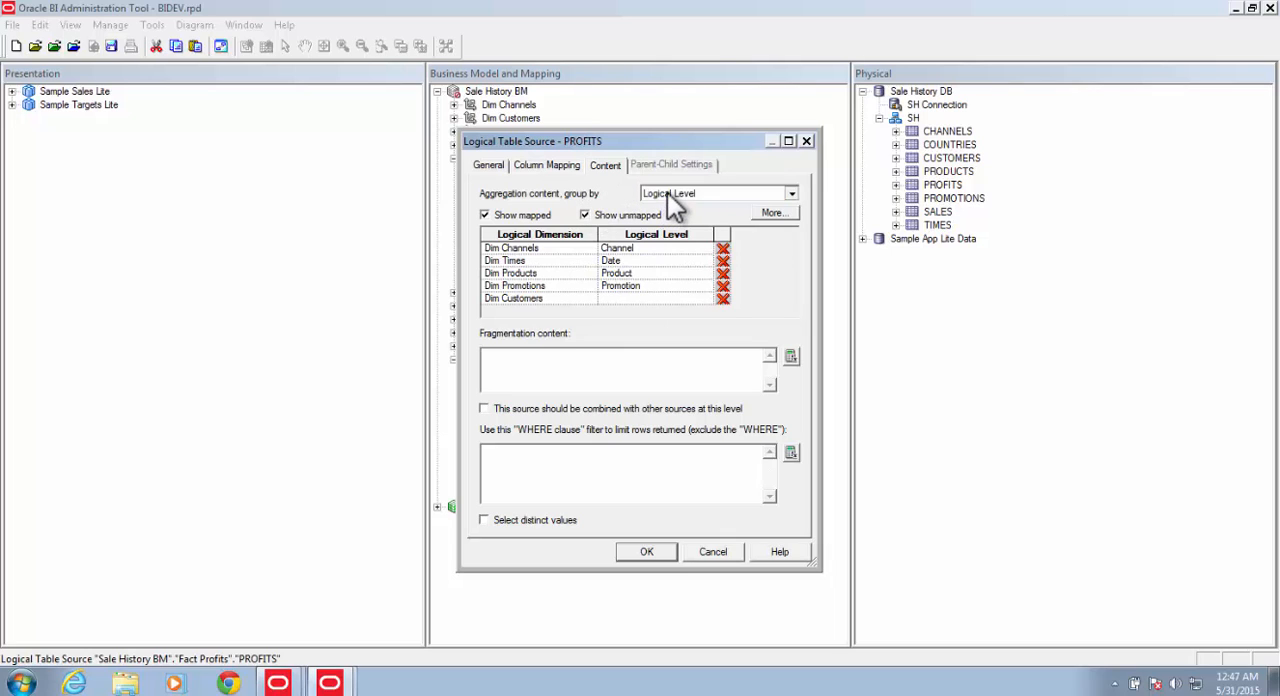
click(667, 192)
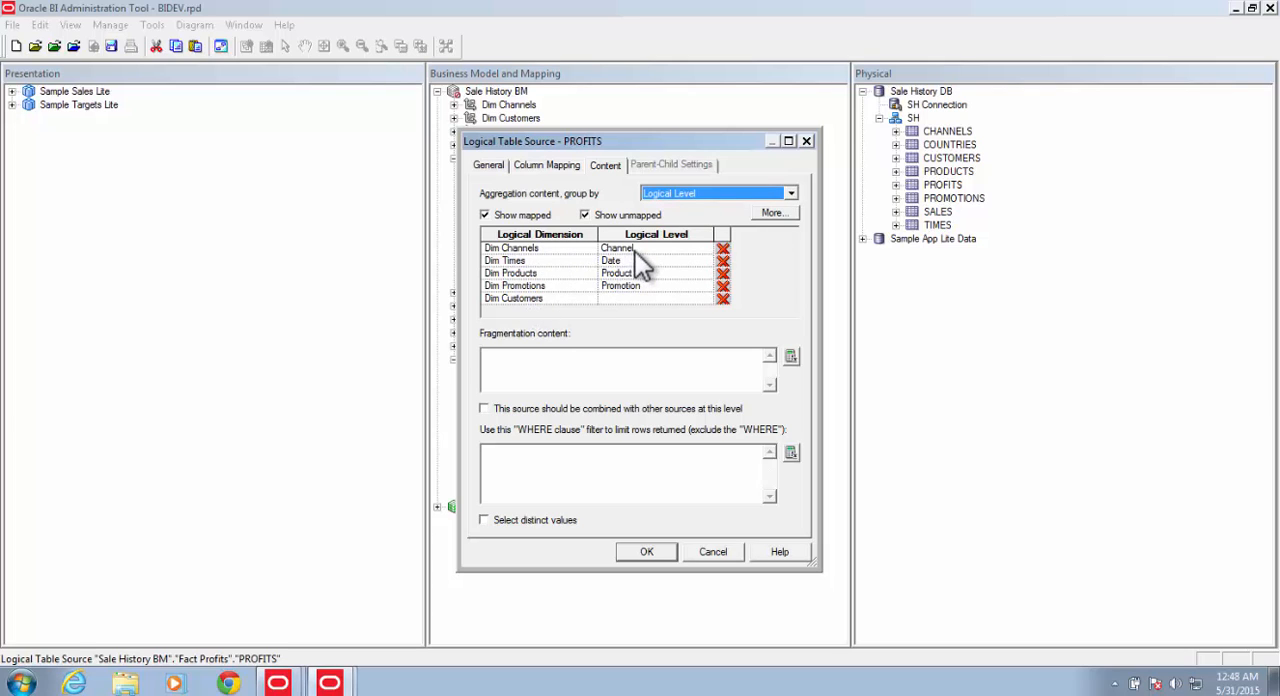
click(630, 298)
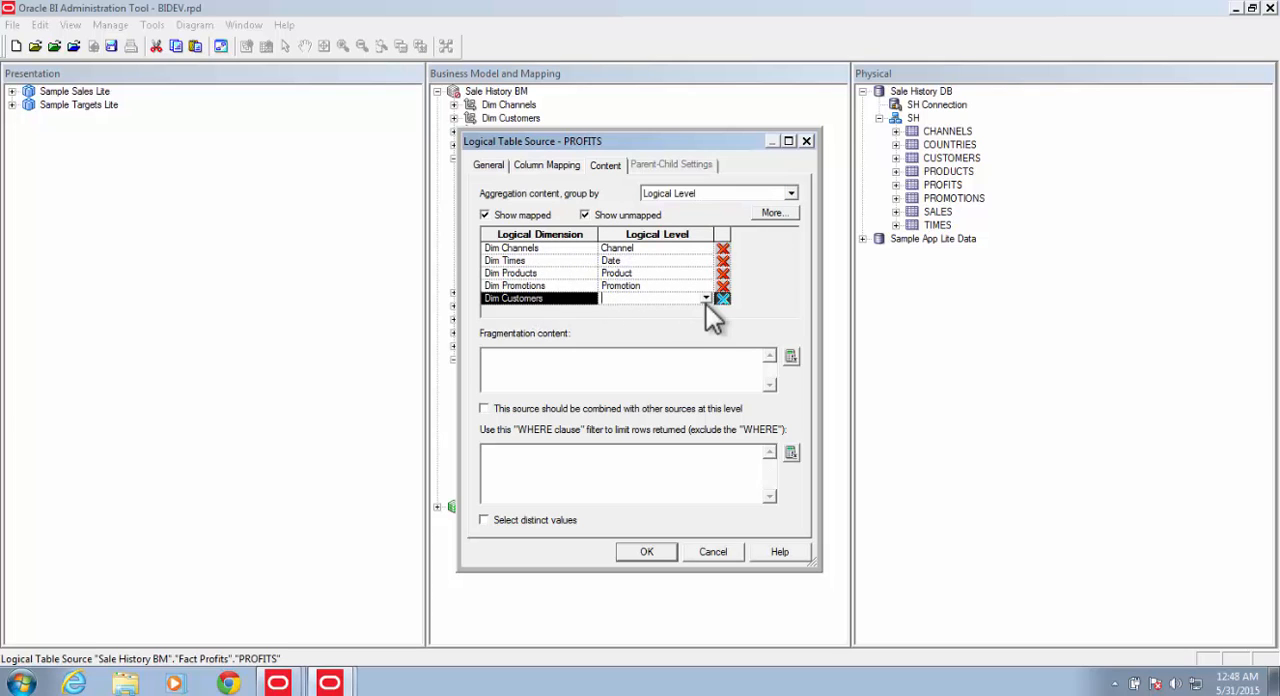
click(706, 299)
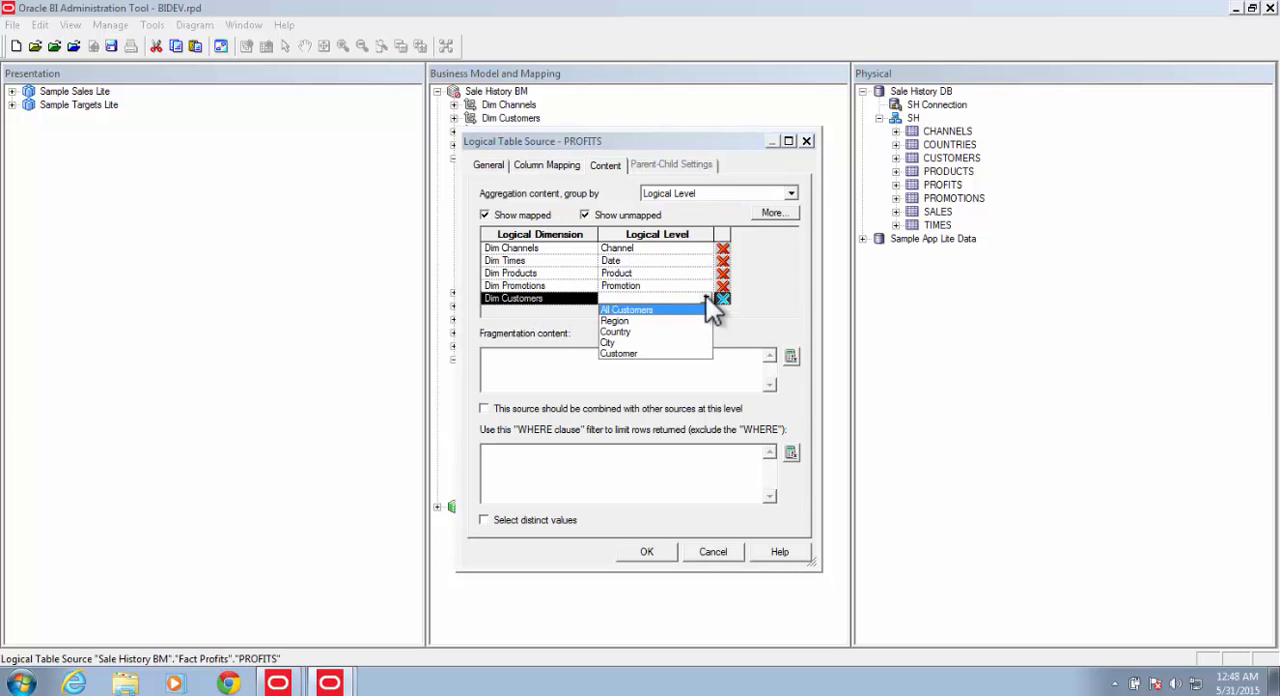
click(620, 353)
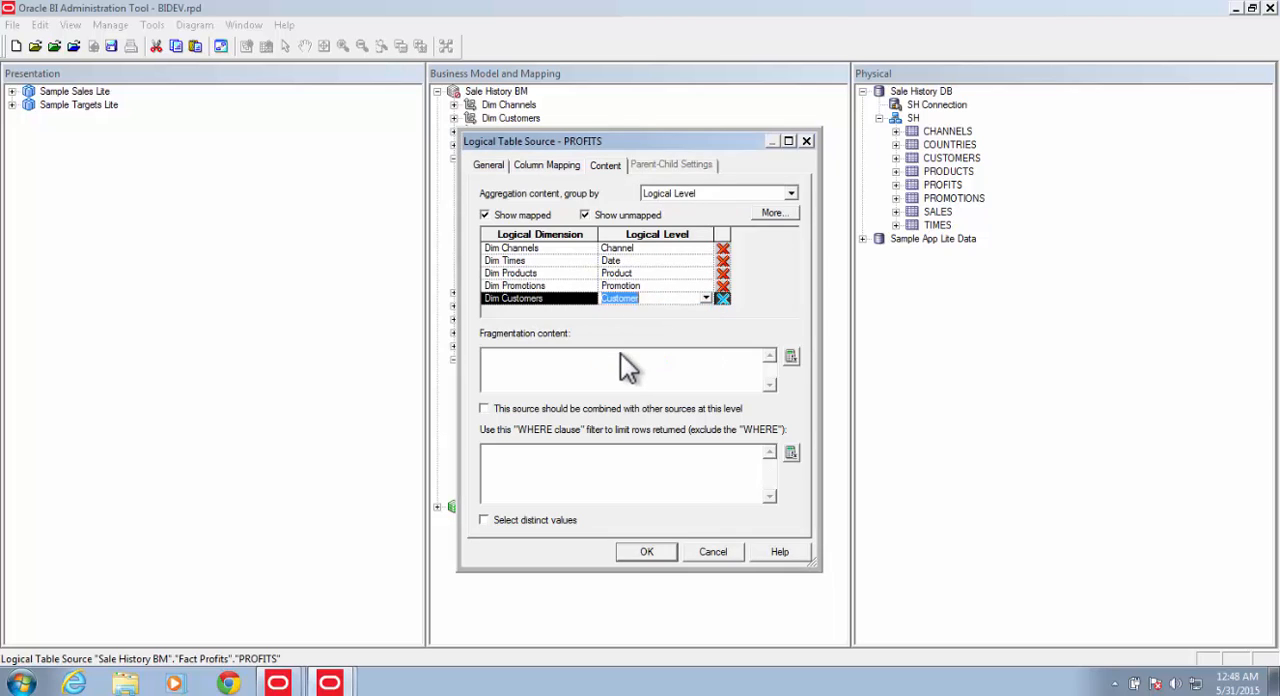
click(655, 298)
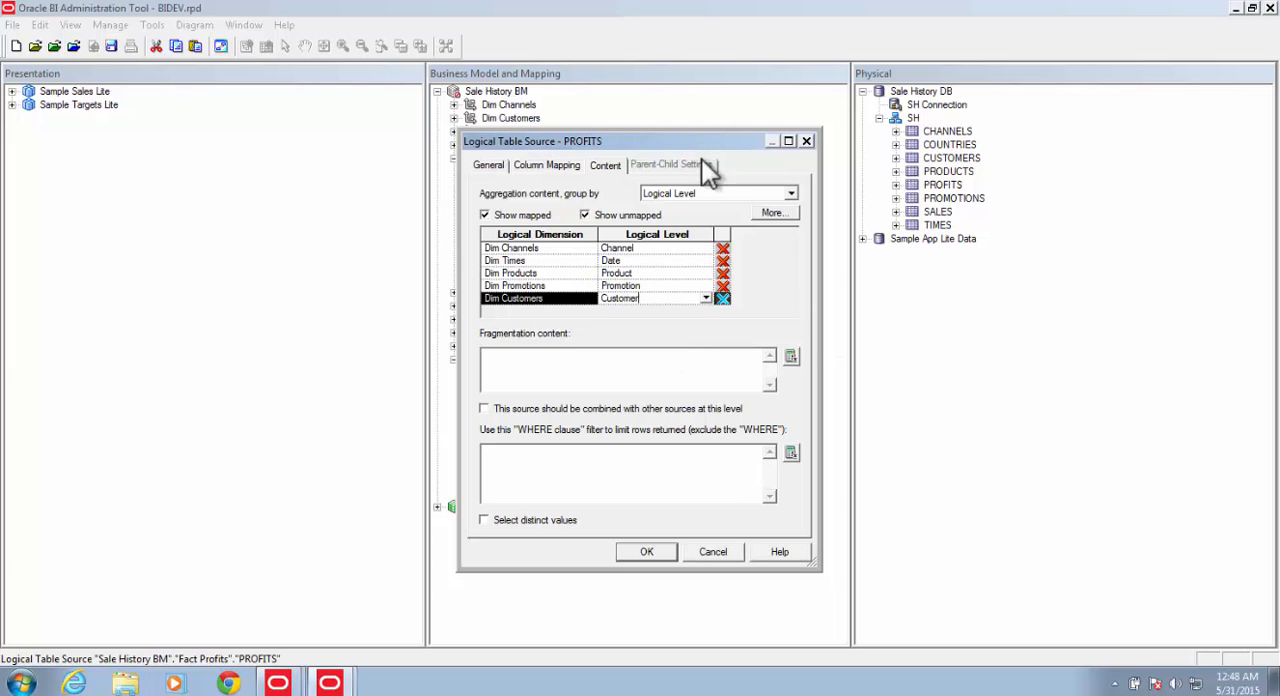
click(647, 552)
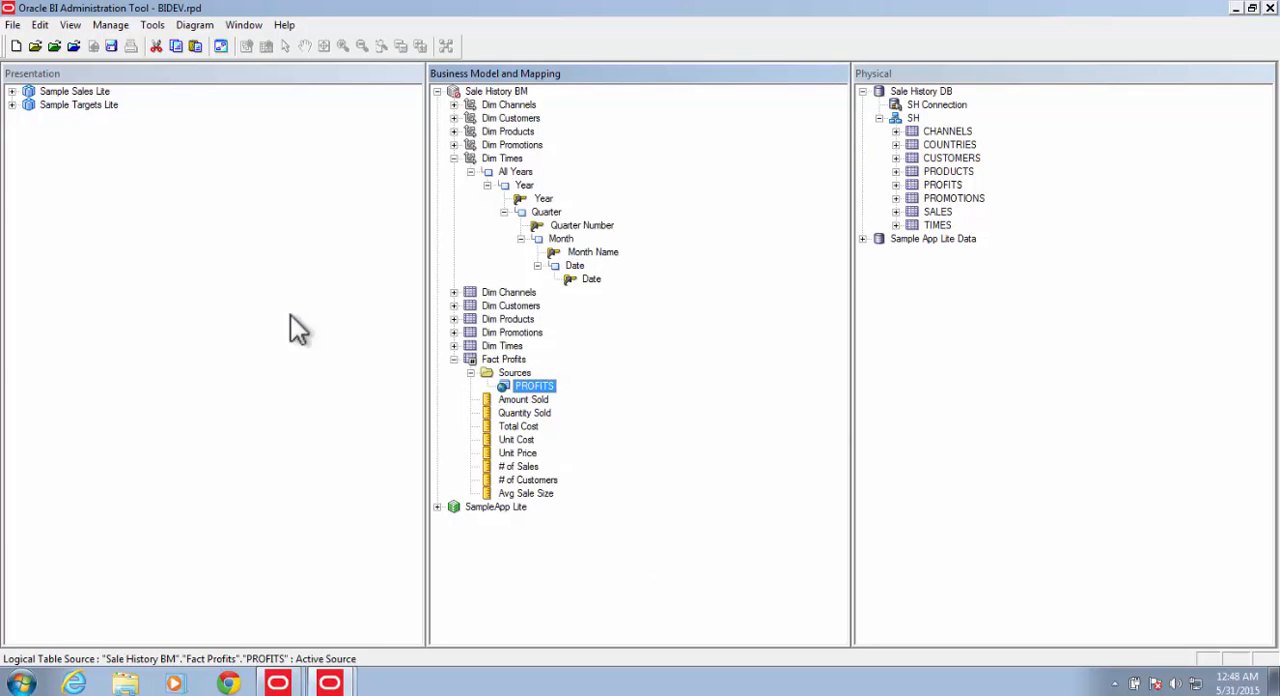
Step: Save the repository without checking global consistency
click(112, 46)
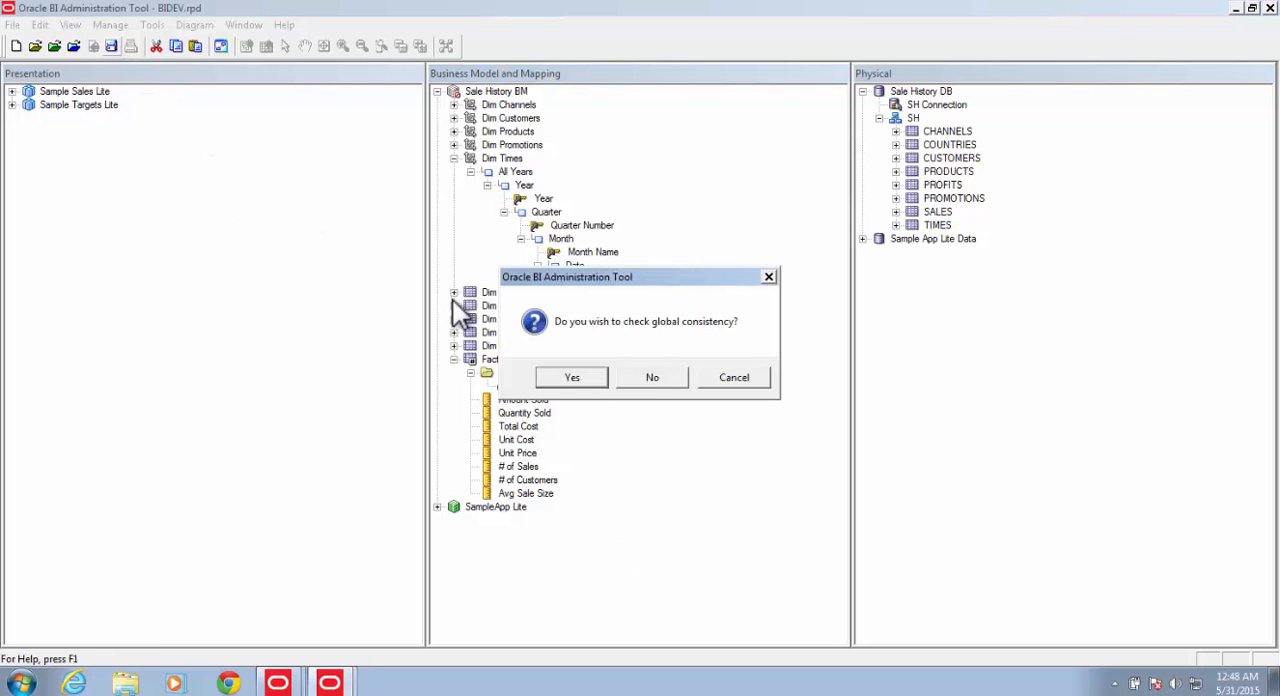
click(651, 376)
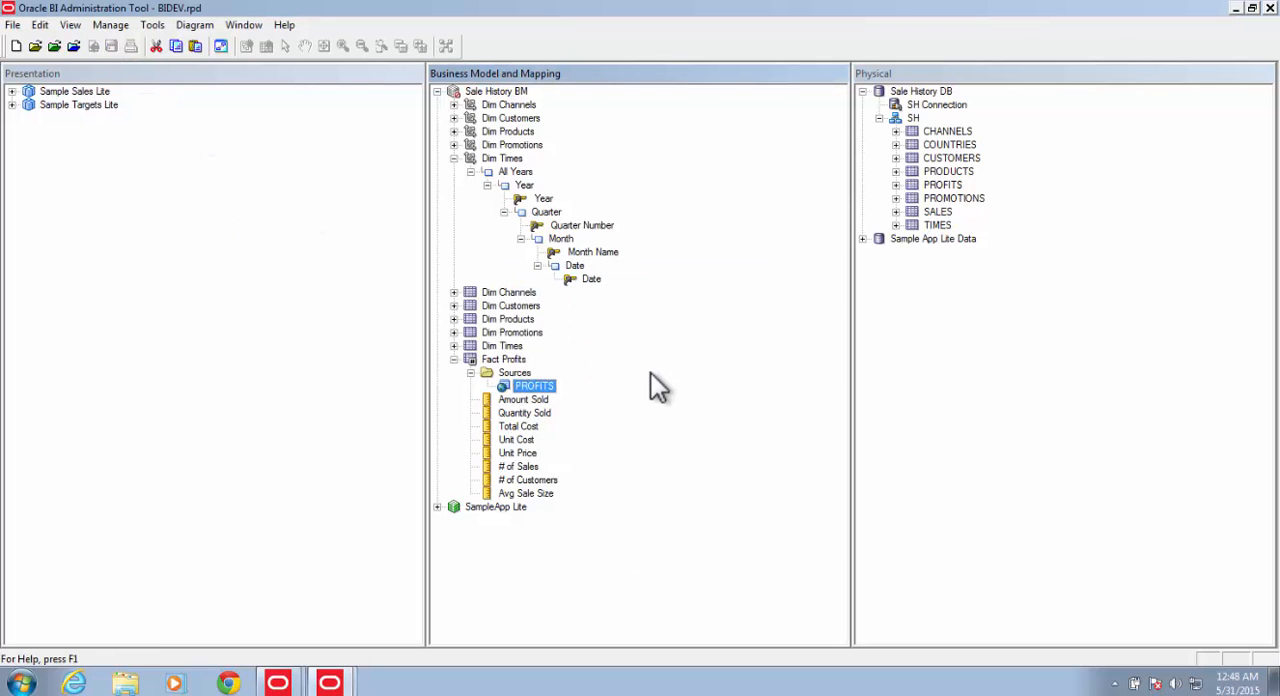